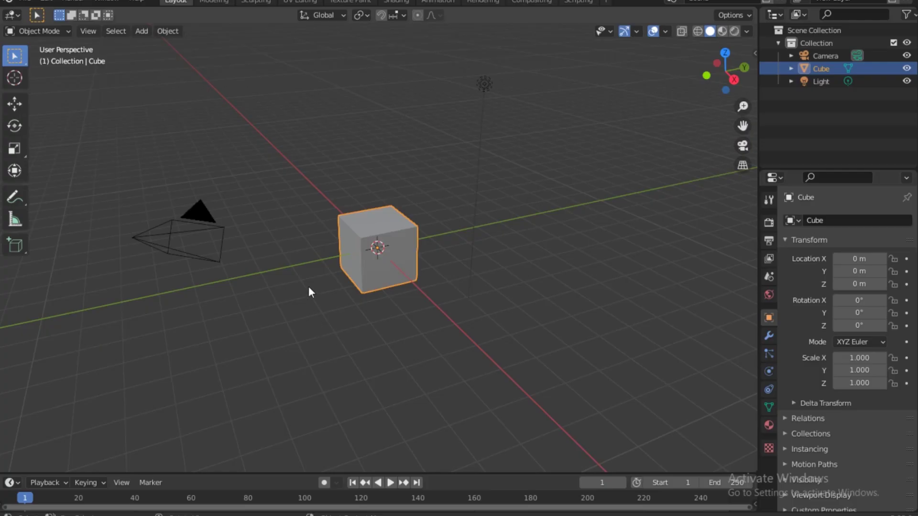
# Delete all the default scene objects and add a mesh circle with 12 vertices at the origin
pyautogui.press('a')
pyautogui.press('Delete')
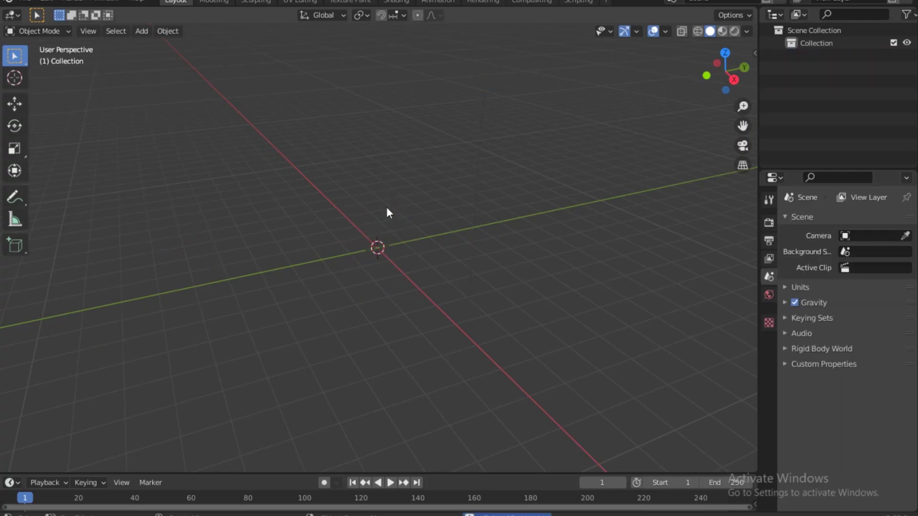
pyautogui.hotkey('shift', 'a')
pyautogui.moveTo(388, 211)
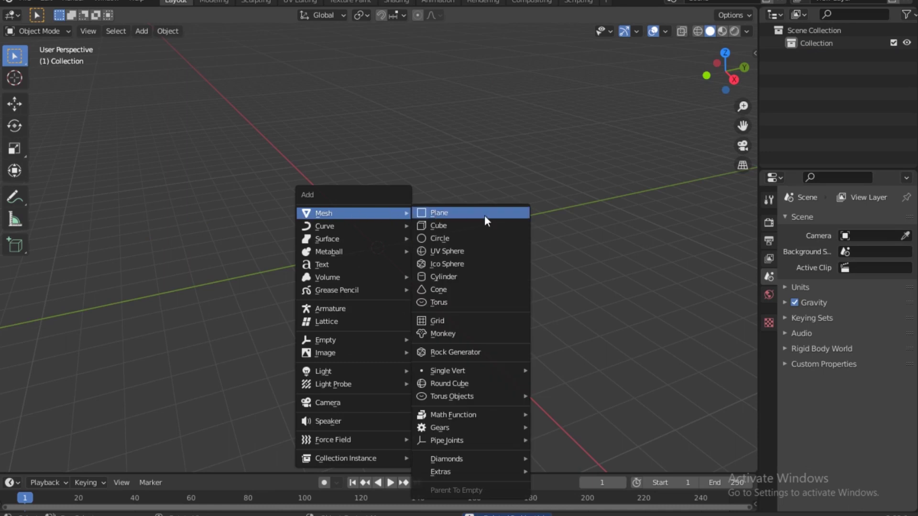
pyautogui.click(441, 238)
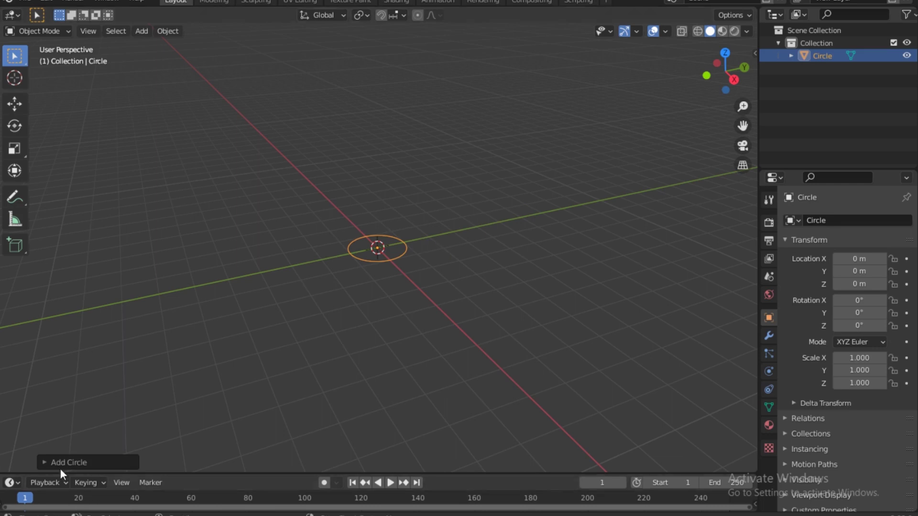
pyautogui.click(47, 461)
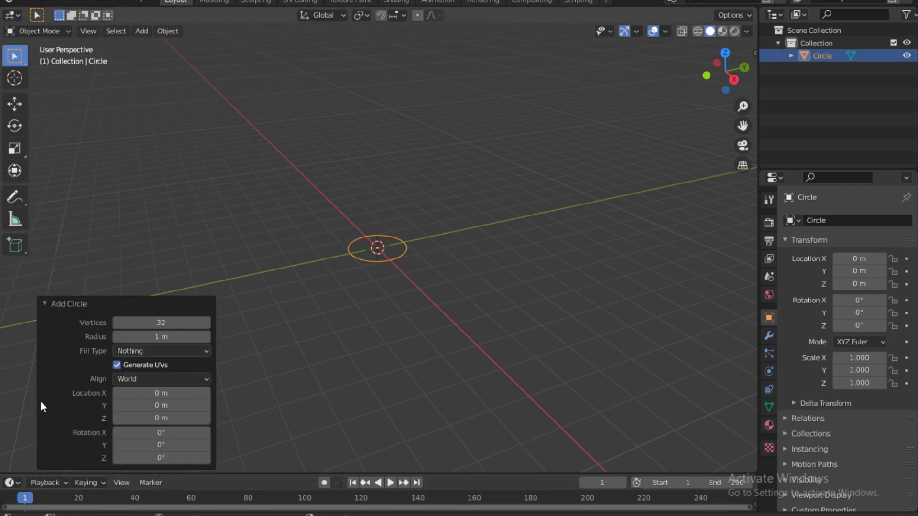
pyautogui.click(143, 322)
pyautogui.write('12')
pyautogui.press('Return')
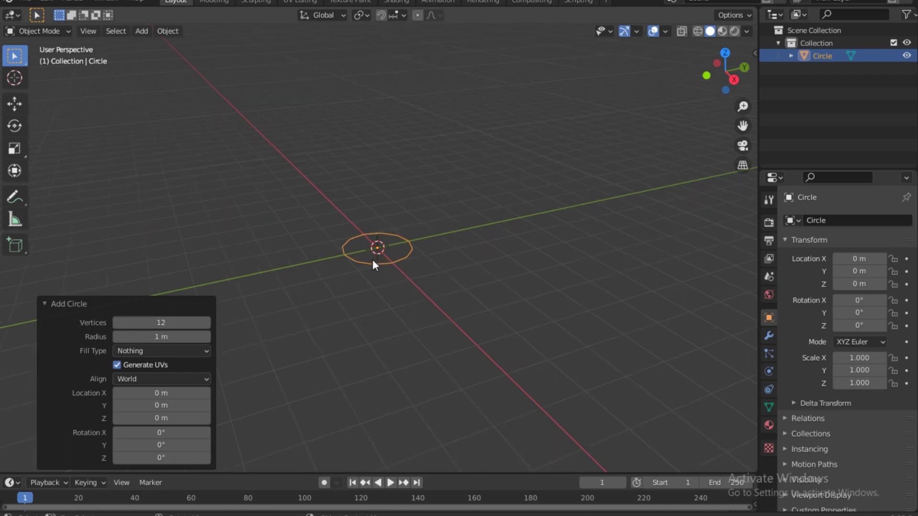
# Scale the circle down to about 0.088 of its size
pyautogui.scroll(2, 374, 266)
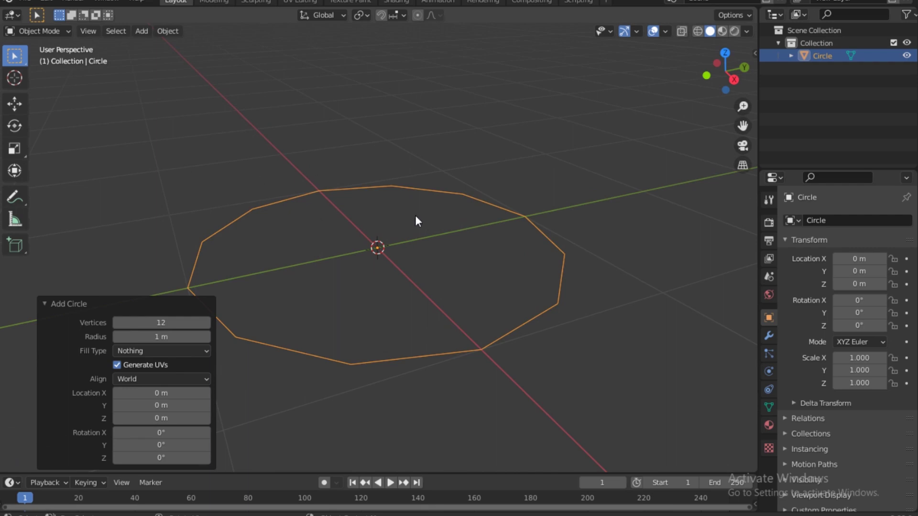
pyautogui.press('s')
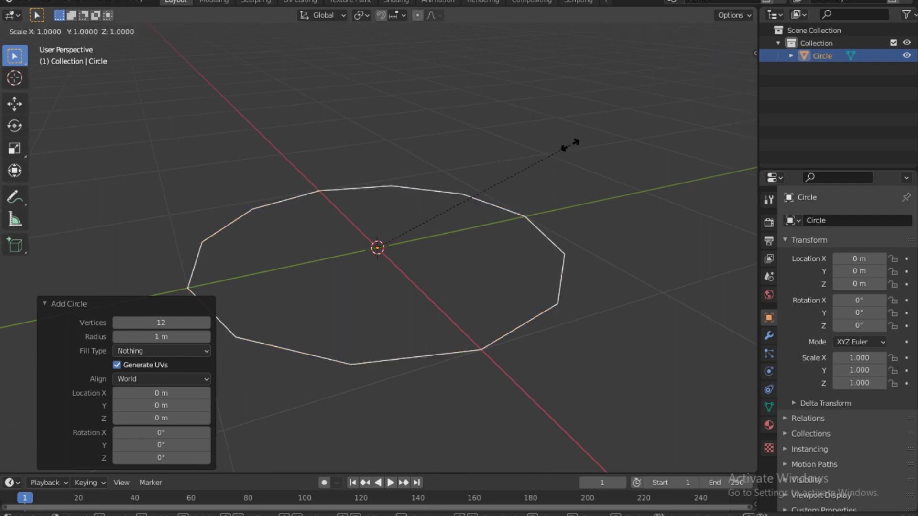
pyautogui.click(398, 249)
pyautogui.scroll(10, 373, 256)
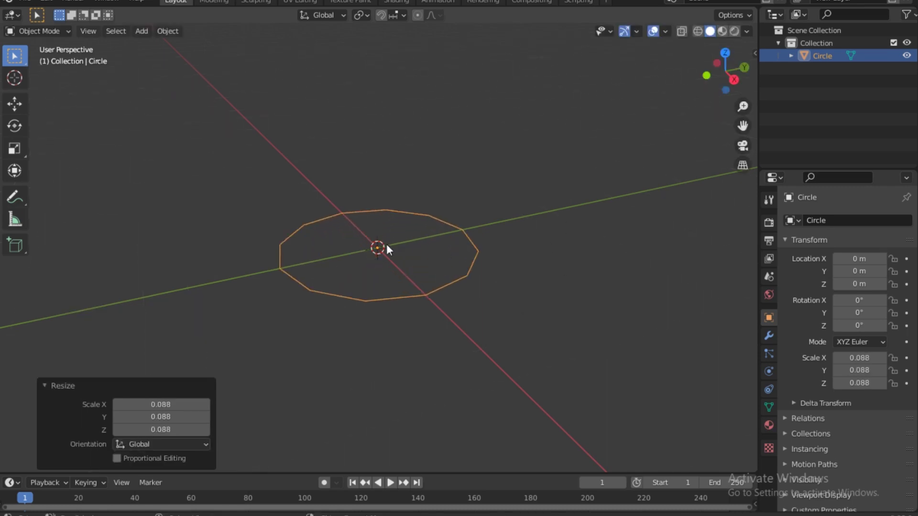
# Add an Array modifier to the circle and work in the top orthographic view
pyautogui.press('KP_7')
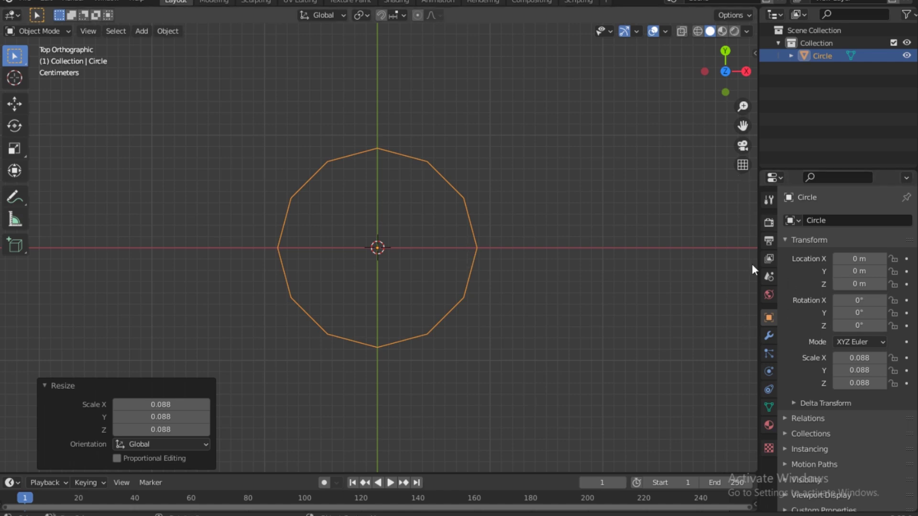
pyautogui.click(768, 335)
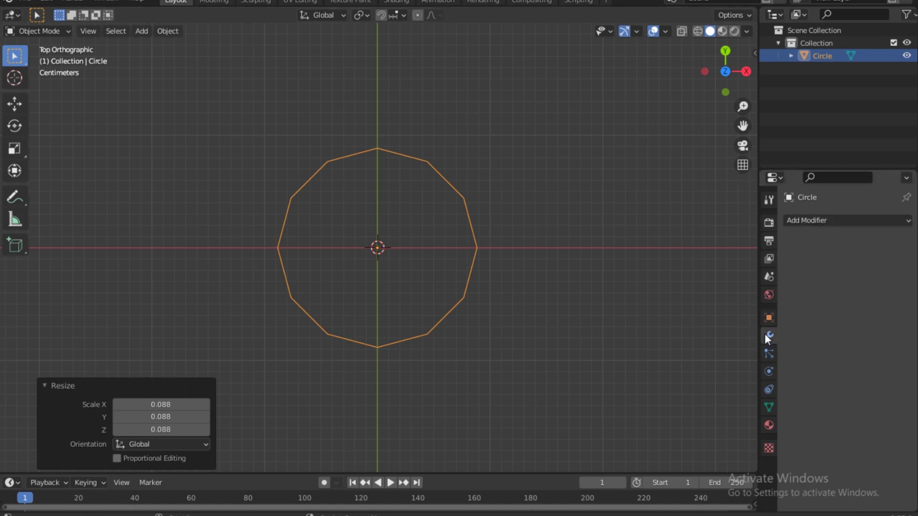
pyautogui.click(816, 219)
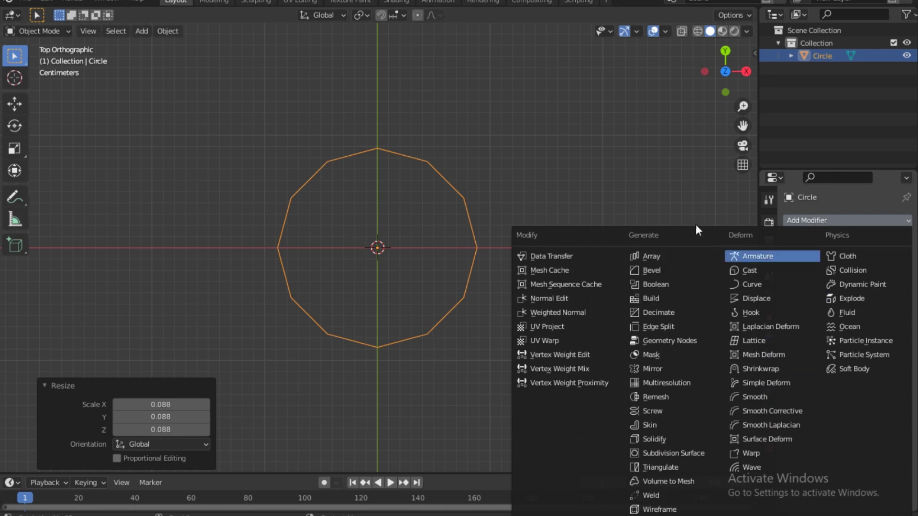
pyautogui.click(653, 257)
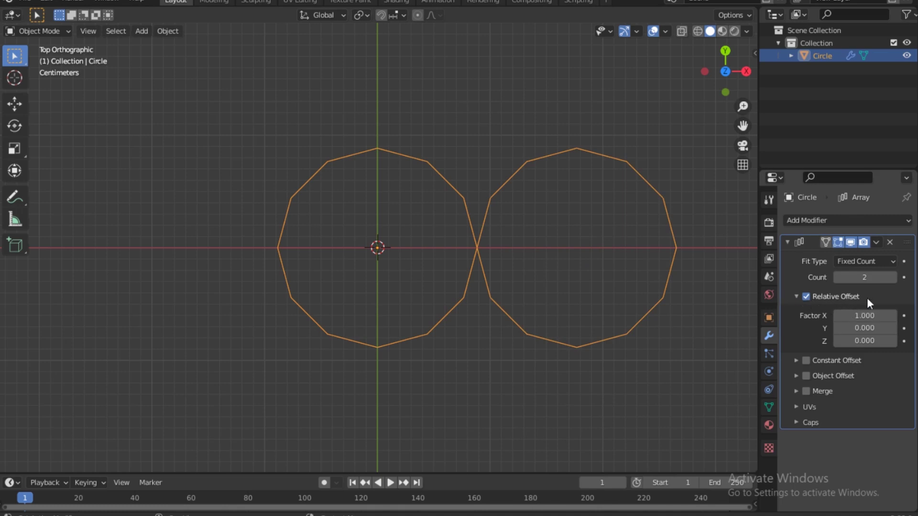
# Set the Array modifier's count to 4 and use Object Offset instead of Relative Offset
pyautogui.click(806, 296)
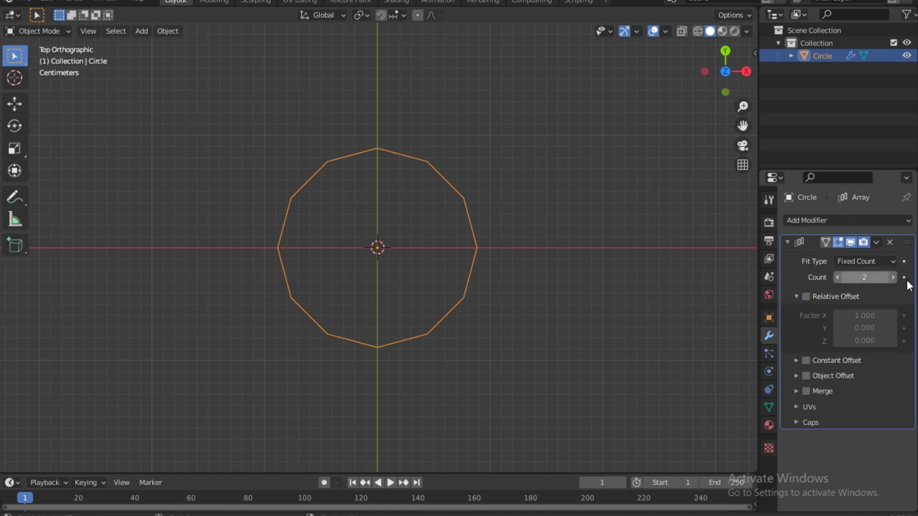
pyautogui.click(894, 276)
pyautogui.click(893, 277)
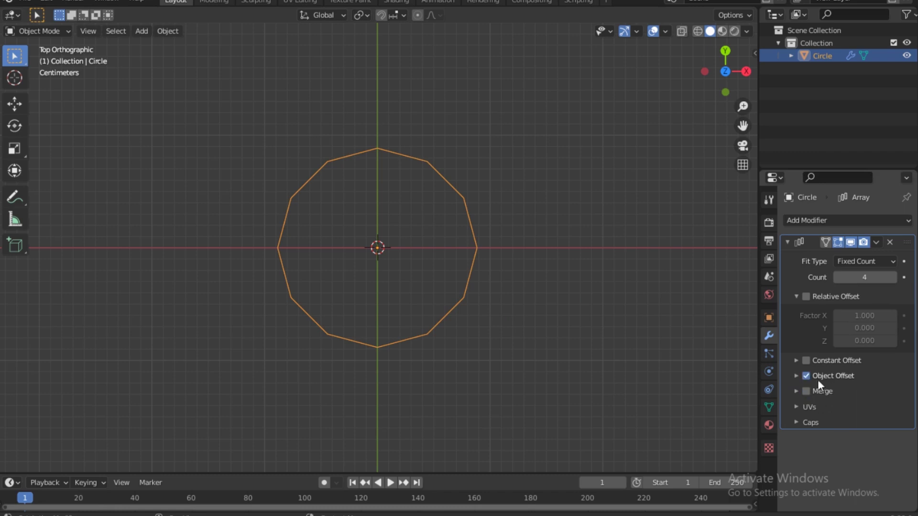
pyautogui.click(796, 377)
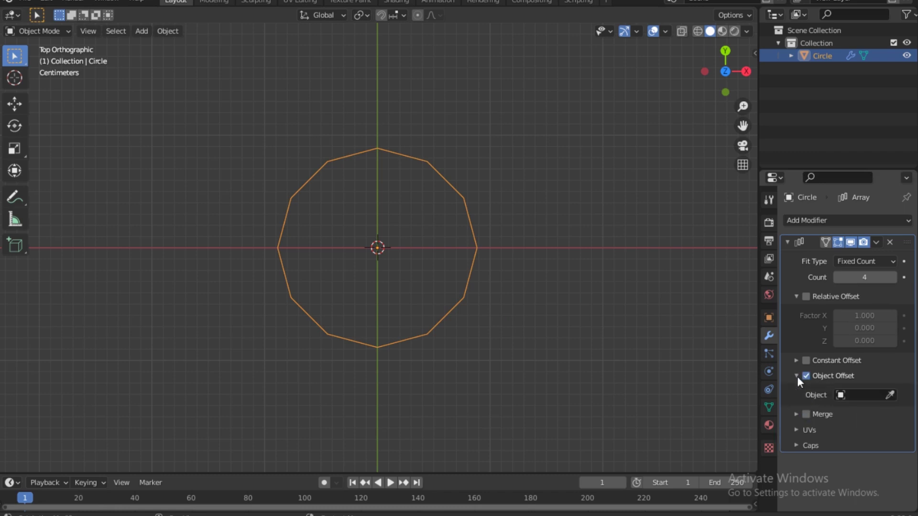
pyautogui.click(840, 395)
pyautogui.click(862, 447)
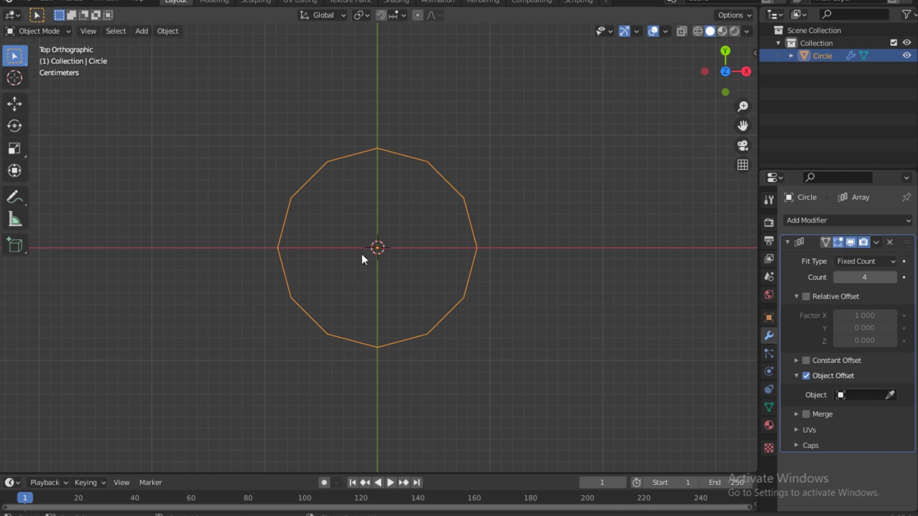
# Add an Arrows empty with a 1 m radius at the origin
pyautogui.hotkey('shift', 'a')
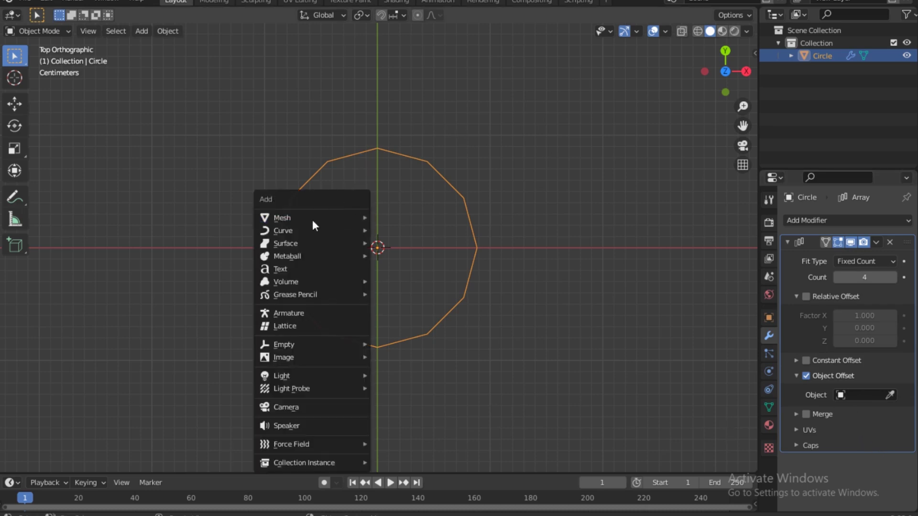
pyautogui.moveTo(304, 240)
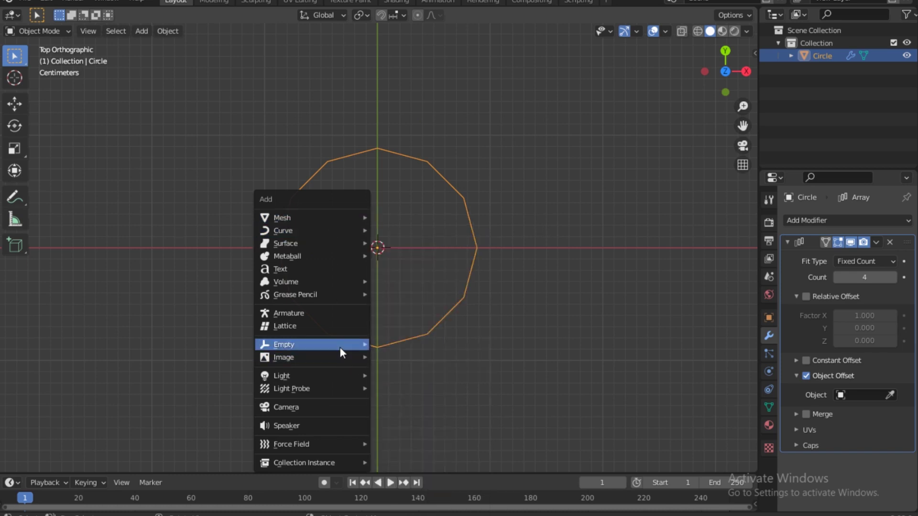
pyautogui.moveTo(340, 349)
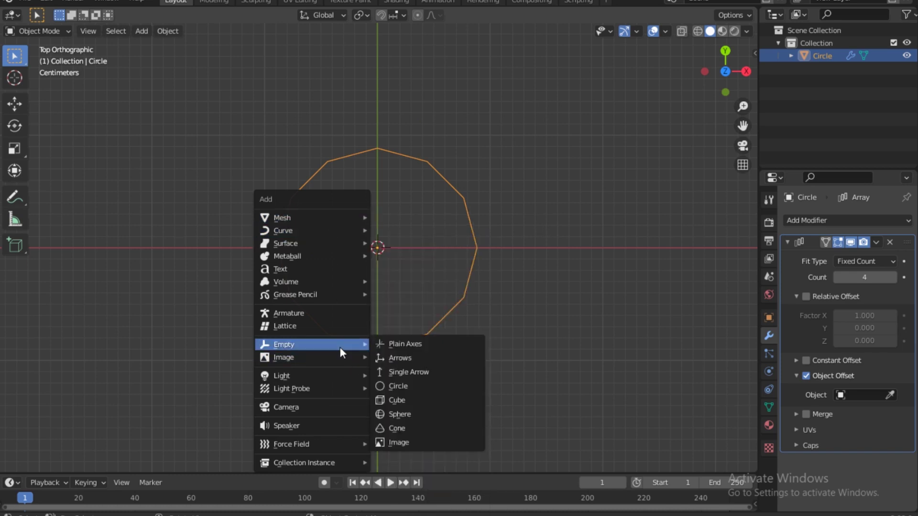
pyautogui.click(427, 360)
pyautogui.moveTo(725, 71); pyautogui.dragTo(581, 204)
pyautogui.scroll(-6, 520, 224)
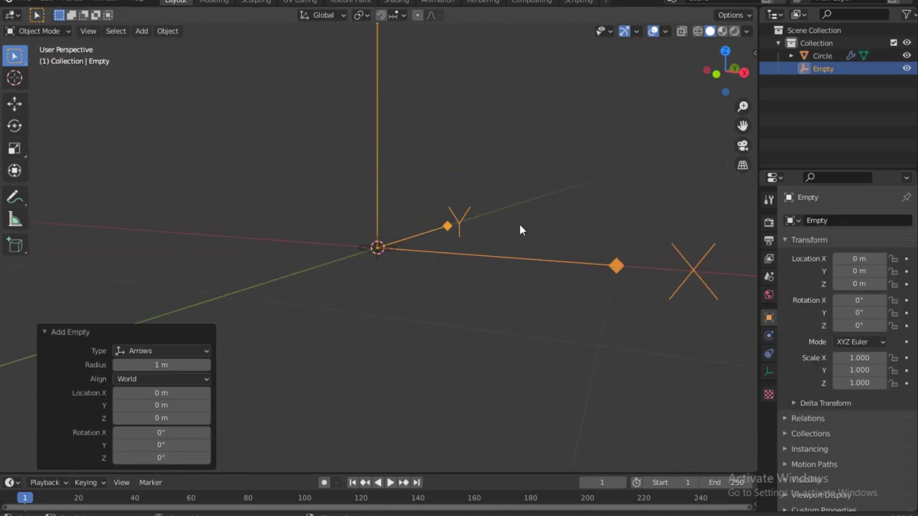
pyautogui.scroll(6, 520, 224)
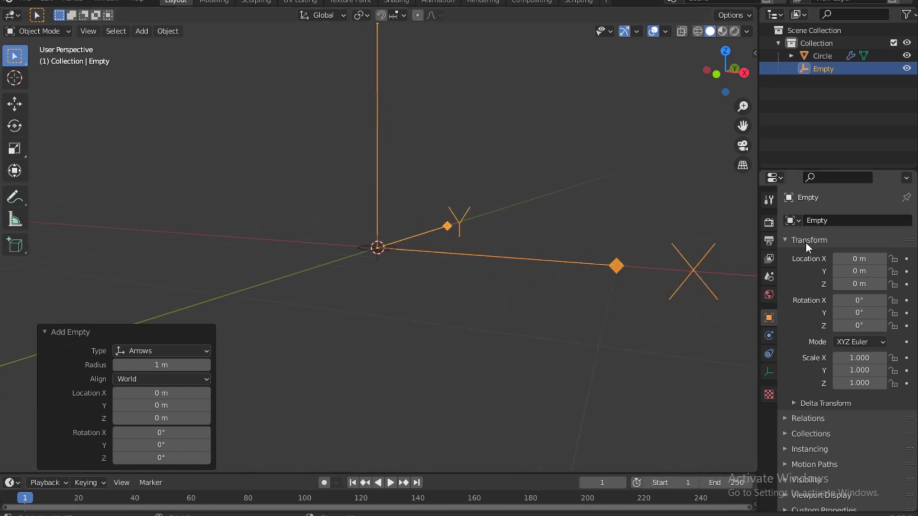
# Assign the empty as the offset object in the circle's Array modifier
pyautogui.click(383, 249)
pyautogui.scroll(4, 379, 254)
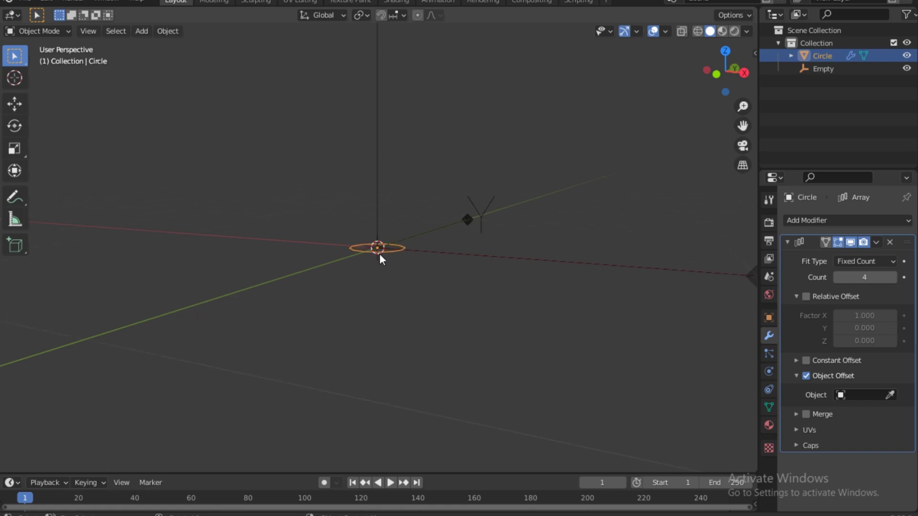
pyautogui.click(842, 395)
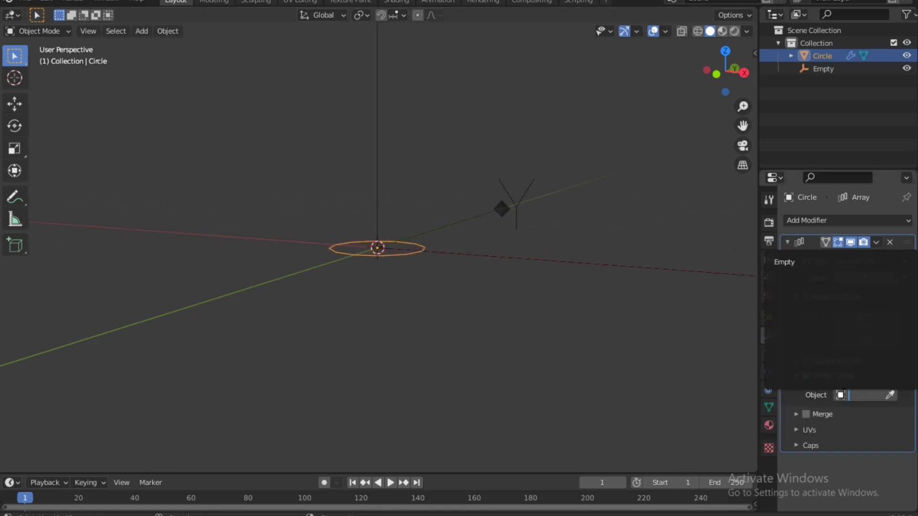
pyautogui.click(785, 262)
pyautogui.scroll(-2, 492, 220)
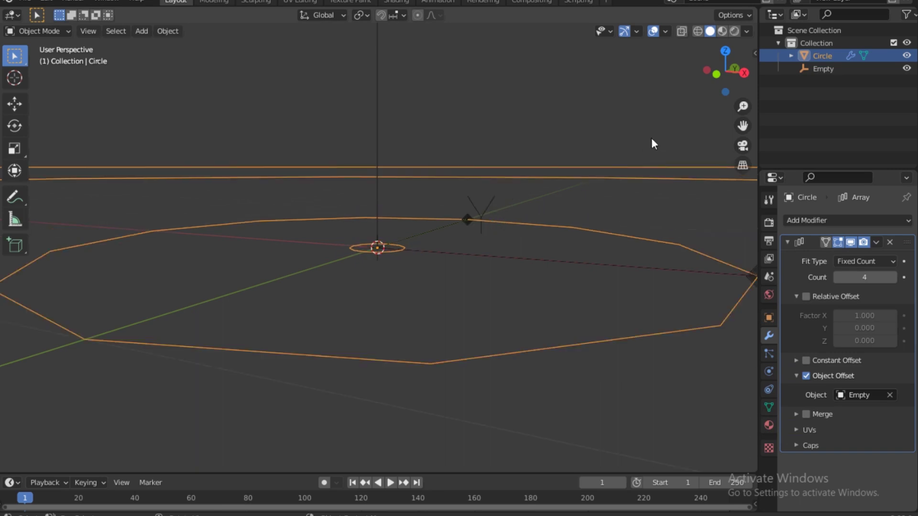
# In Edit Mode, move all of the circle's vertices about 0.126 m along X in top view, and return to Object Mode
pyautogui.moveTo(722, 74); pyautogui.dragTo(731, 119)
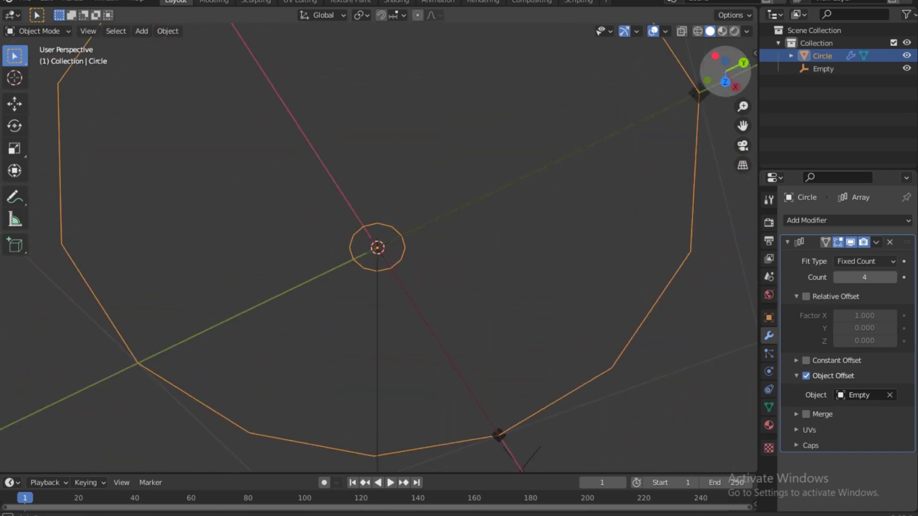
pyautogui.press('`')
pyautogui.click(412, 97)
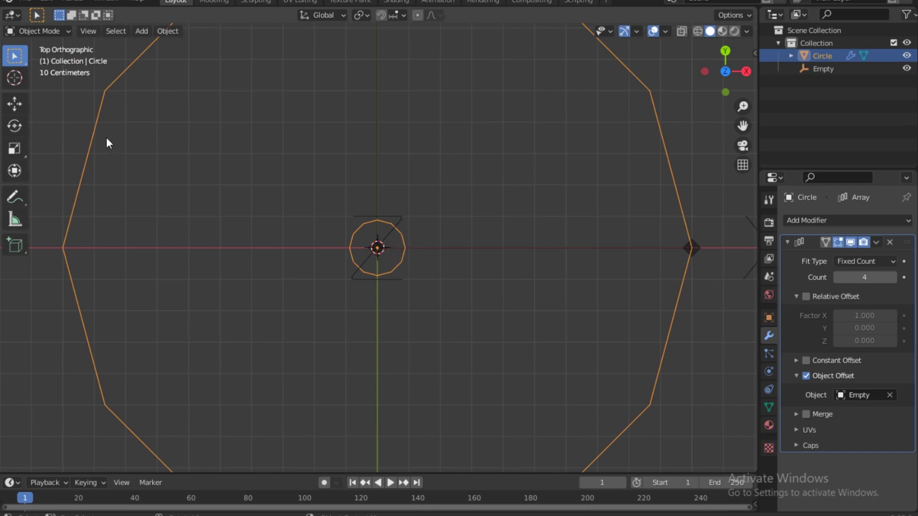
pyautogui.click(57, 34)
pyautogui.click(39, 62)
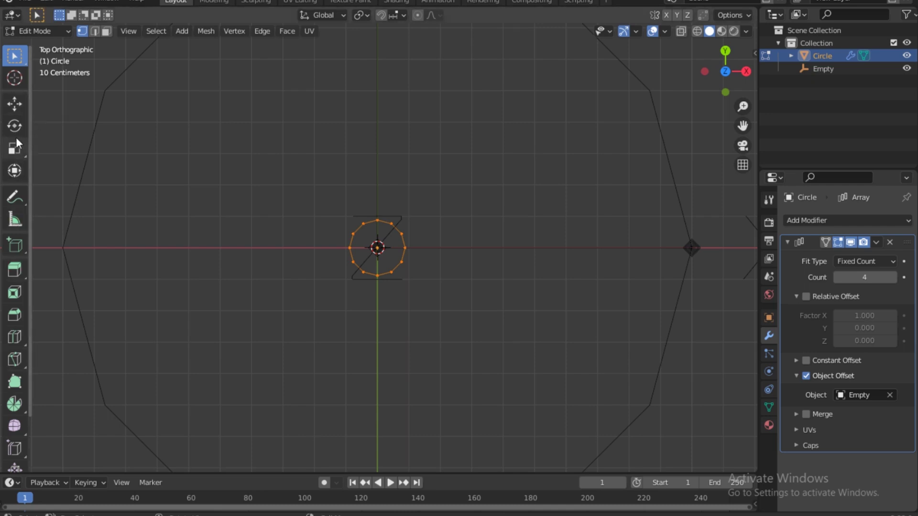
pyautogui.click(14, 103)
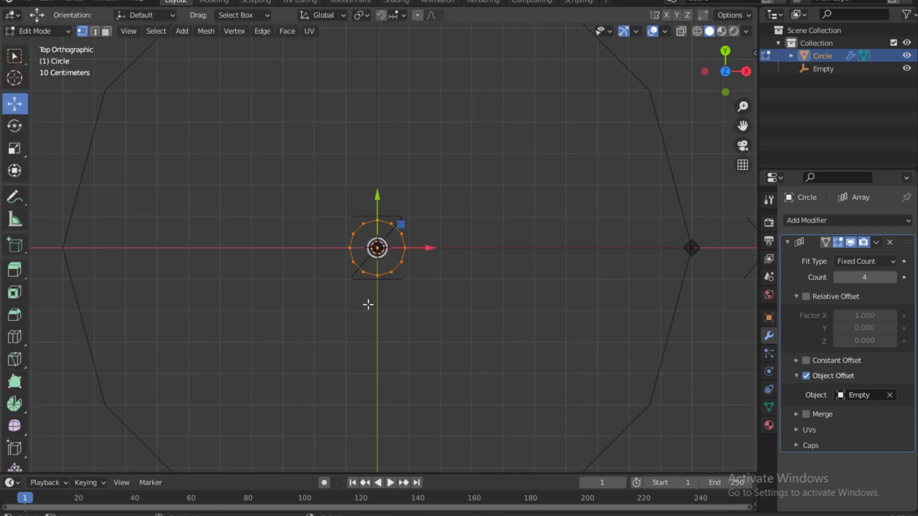
pyautogui.moveTo(427, 248); pyautogui.dragTo(467, 252)
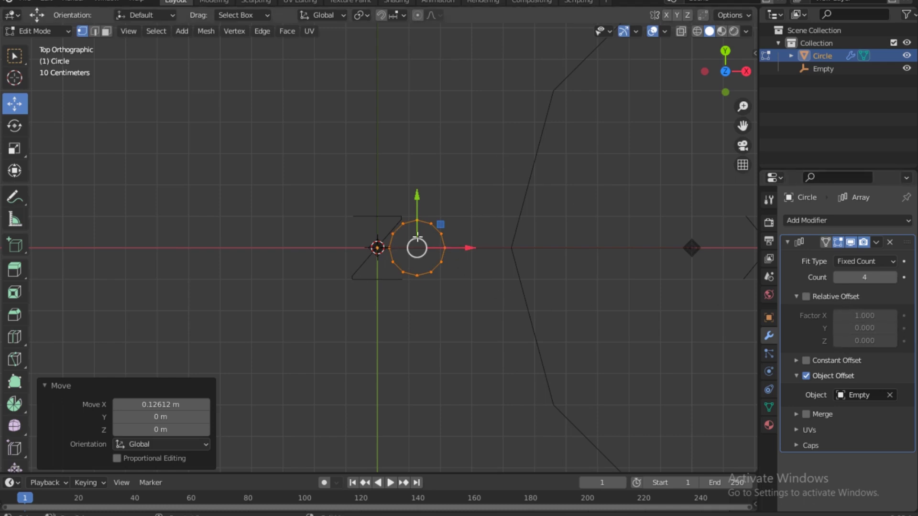
pyautogui.scroll(-8, 553, 164)
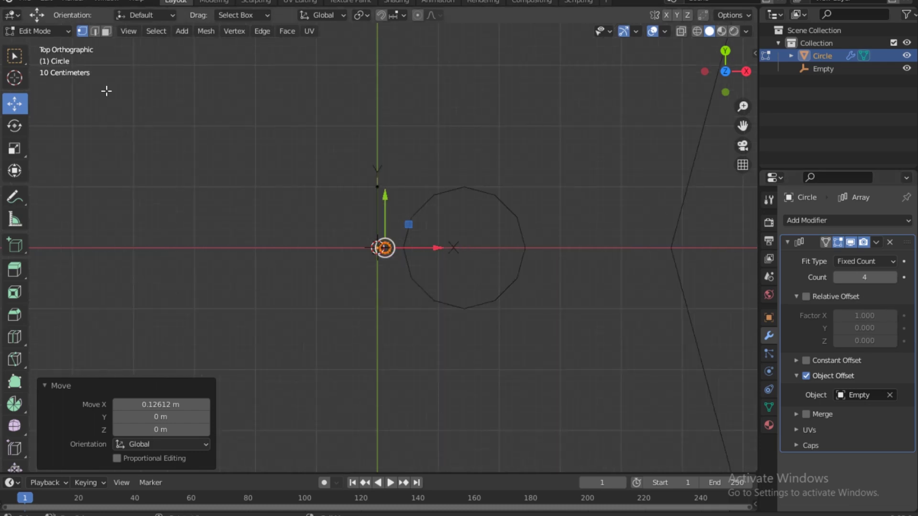
pyautogui.click(56, 30)
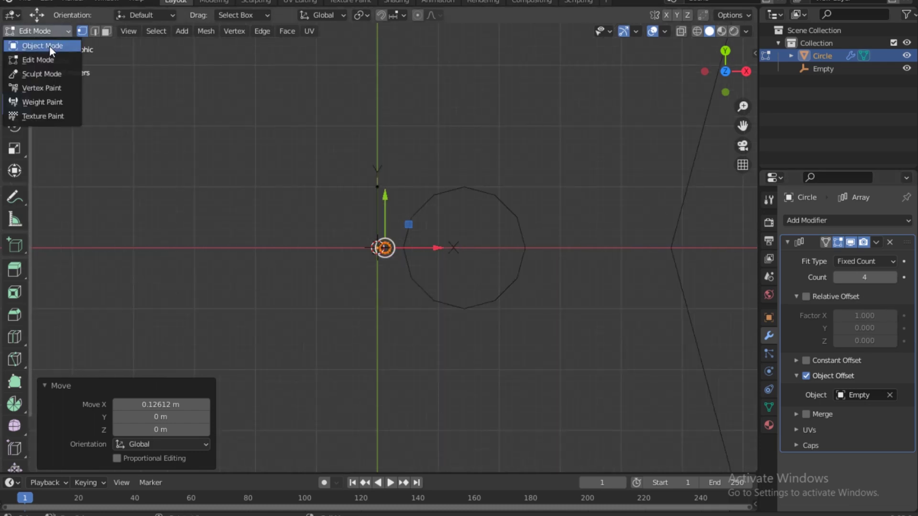
pyautogui.click(50, 44)
# Apply all transforms (location, rotation and scale) to the circle
pyautogui.scroll(-4, 478, 201)
pyautogui.scroll(8, 478, 208)
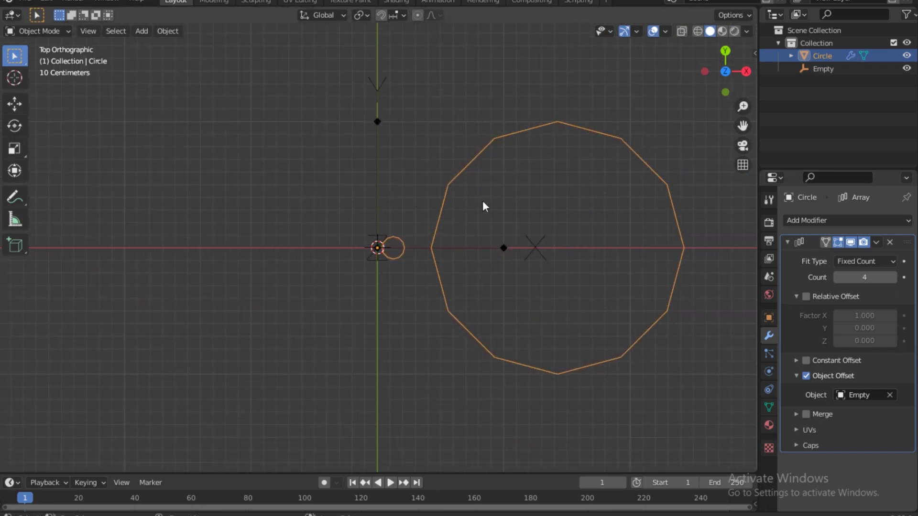
pyautogui.hotkey('ctrl', 'a')
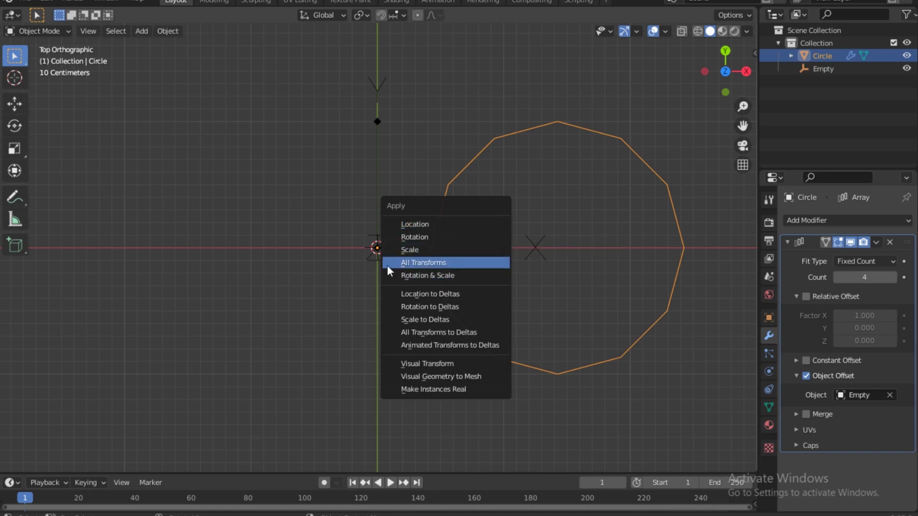
pyautogui.click(443, 262)
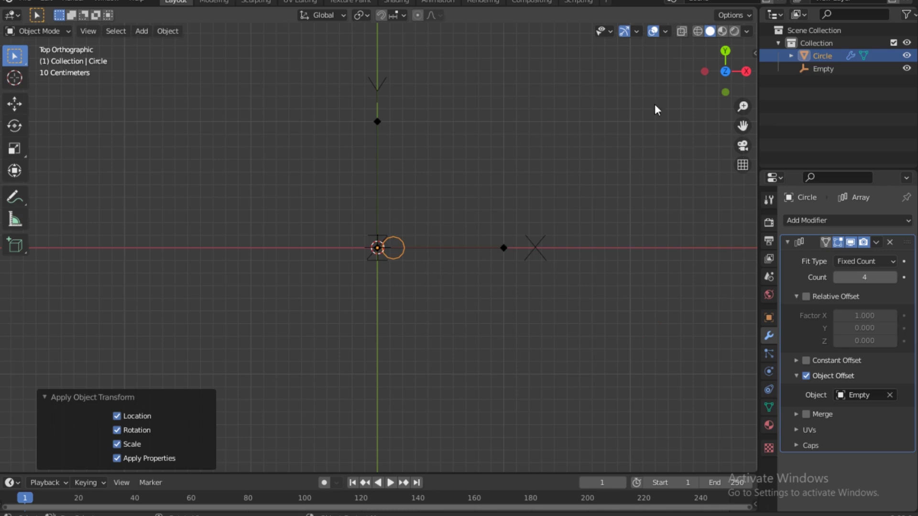
pyautogui.scroll(8, 369, 256)
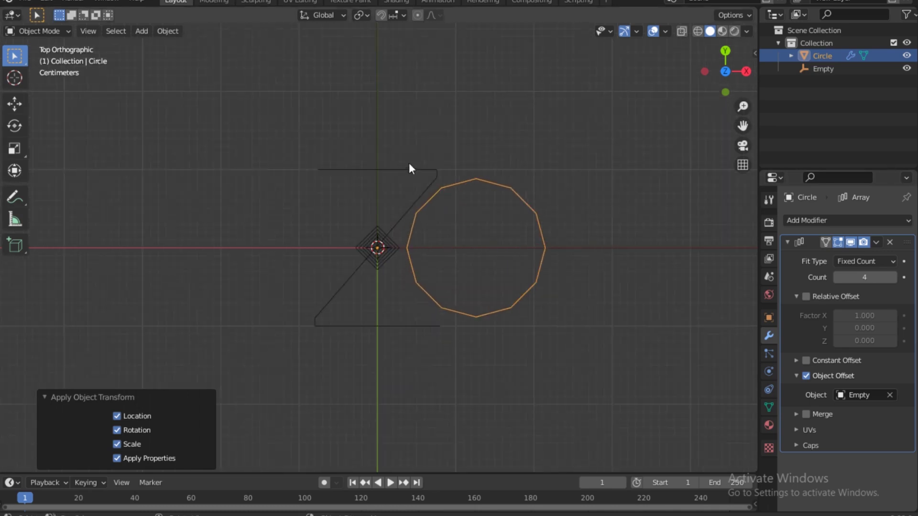
# Rotate the empty to -90° about the Z axis so the circle's copies spread around the origin
pyautogui.click(389, 160)
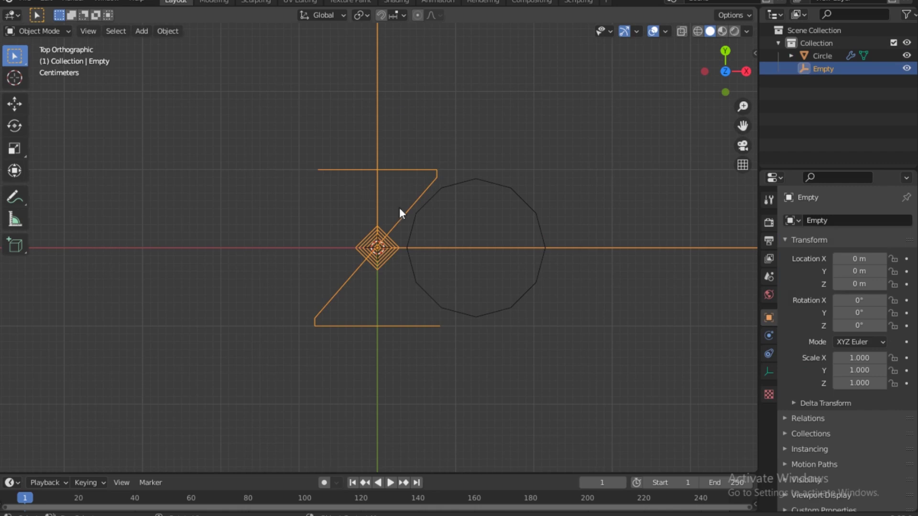
pyautogui.click(14, 128)
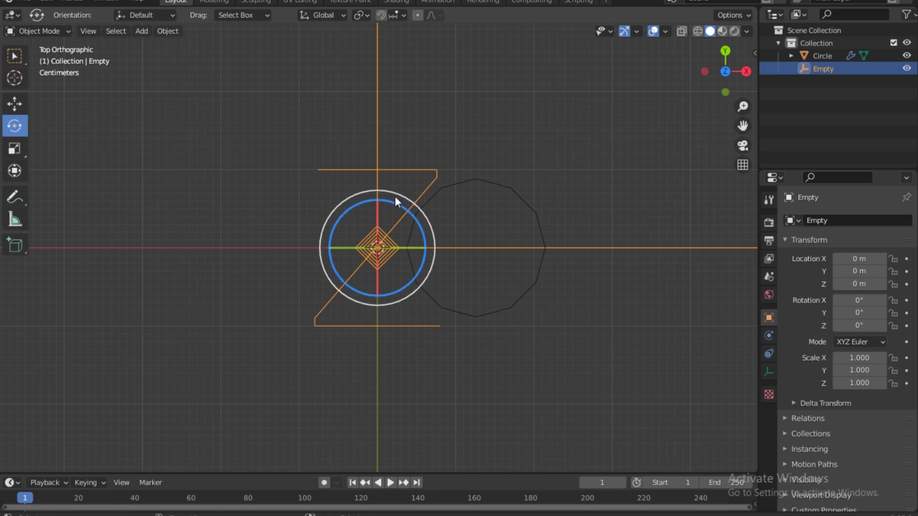
pyautogui.moveTo(397, 193); pyautogui.dragTo(429, 271)
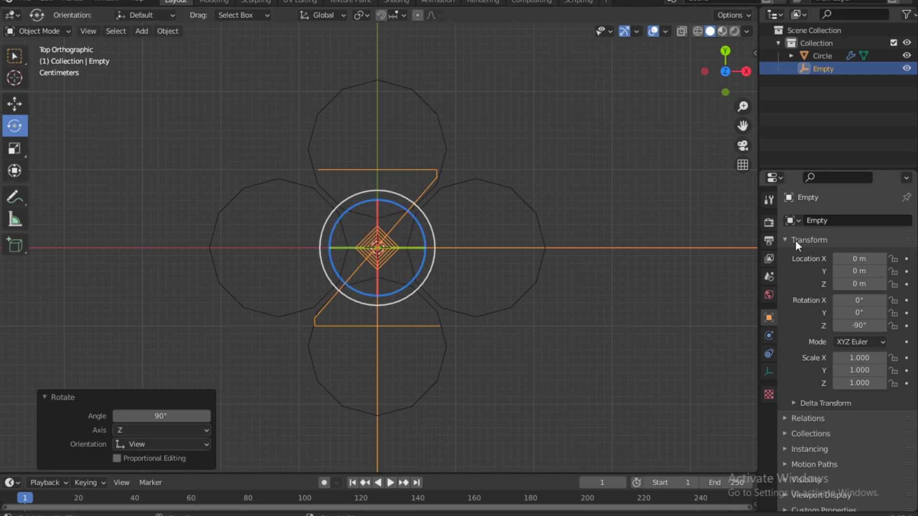
# Add a Screw modifier to the circle after its Array modifier
pyautogui.click(484, 183)
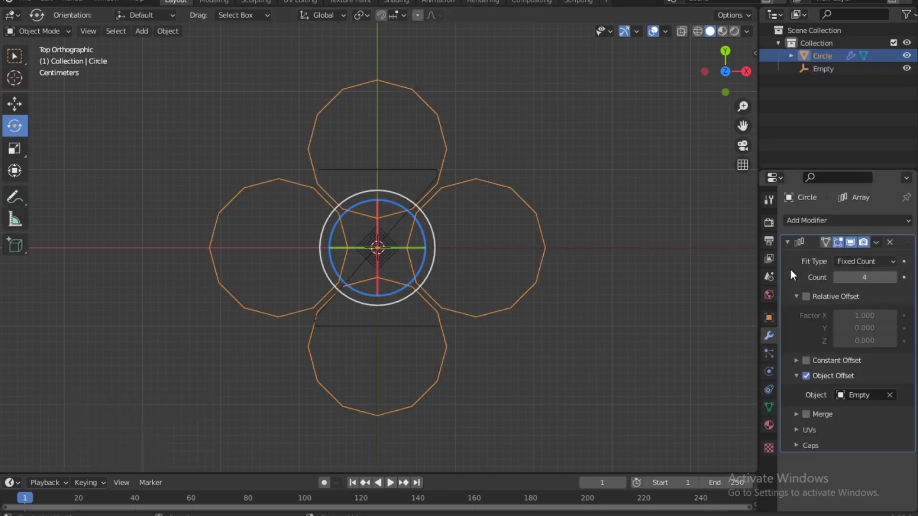
pyautogui.click(787, 243)
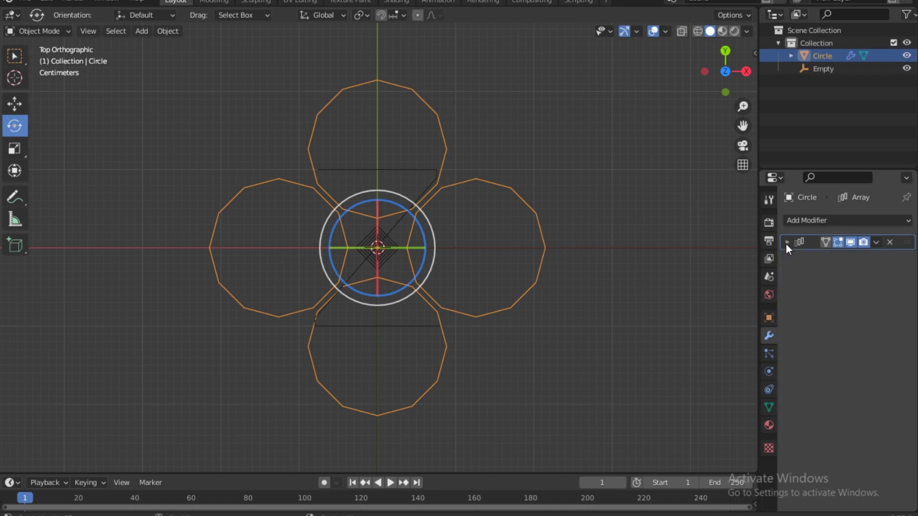
pyautogui.click(836, 220)
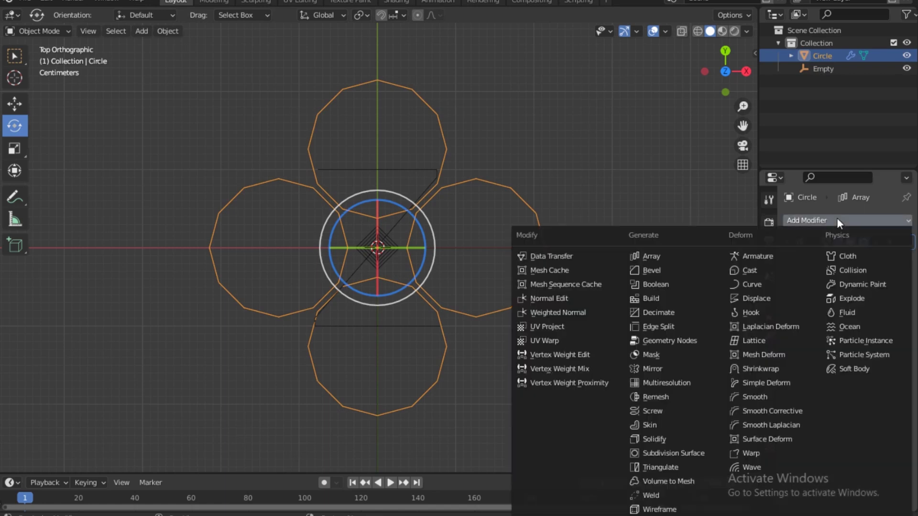
pyautogui.click(652, 411)
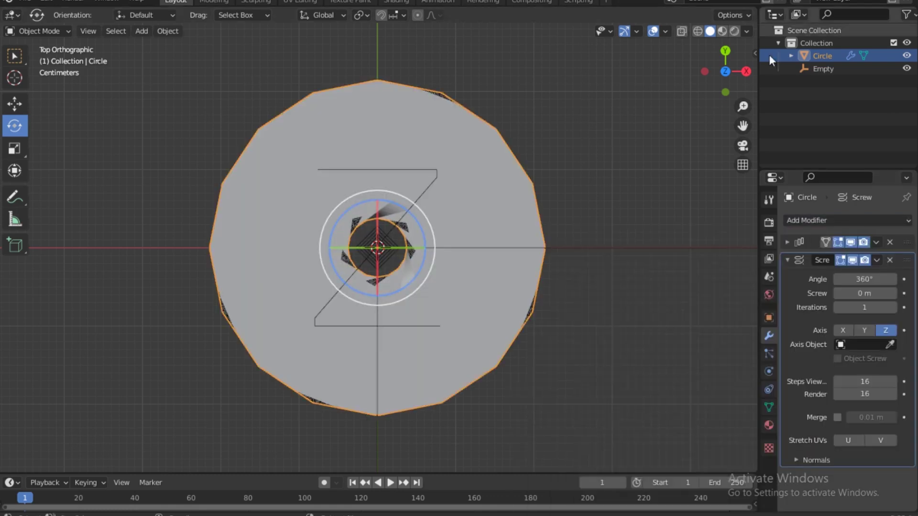
# Set the Screw modifier's screw distance to 0.6 m to stretch the profile into a twisted column
pyautogui.moveTo(407, 454); pyautogui.dragTo(406, 387, button='middle')
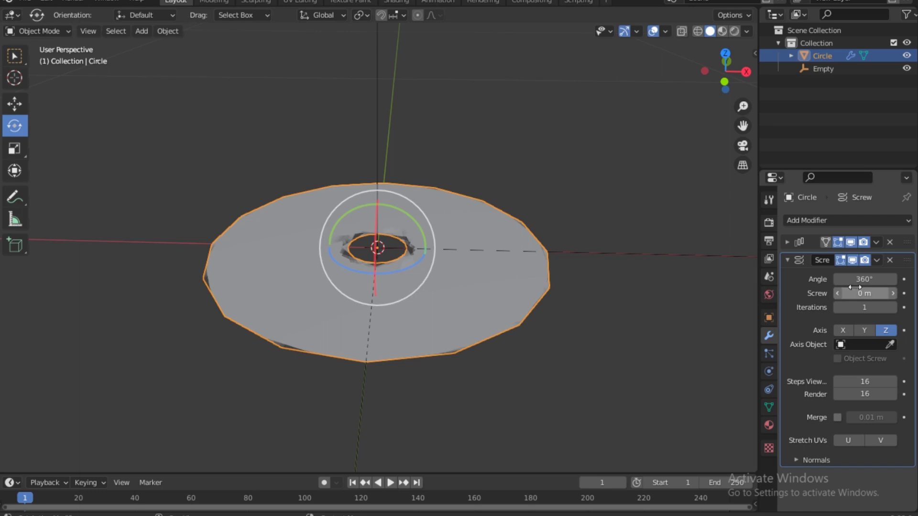
pyautogui.moveTo(857, 297)
pyautogui.mouseDown()
pyautogui.moveTo(875, 297)
pyautogui.moveTo(863, 297)
pyautogui.mouseUp()
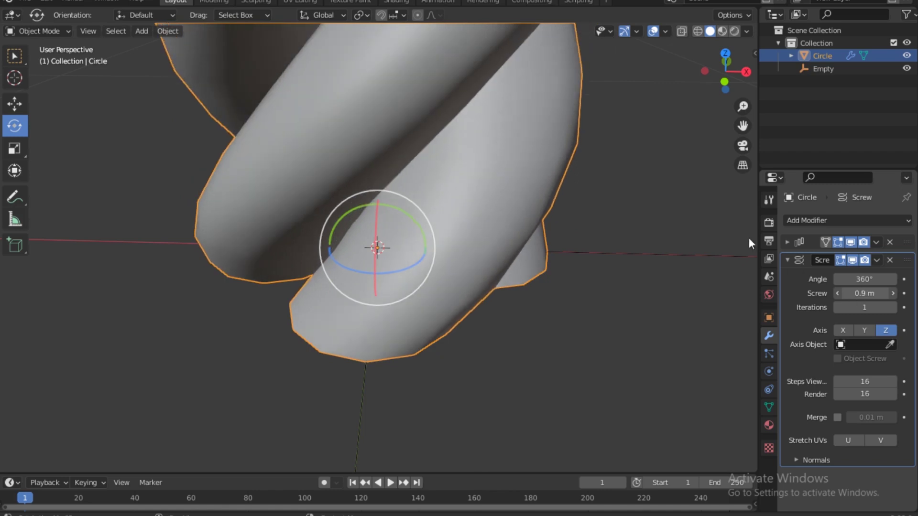
pyautogui.scroll(-4, 609, 215)
pyautogui.scroll(-2, 597, 256)
pyautogui.moveTo(869, 294)
pyautogui.mouseDown()
pyautogui.moveTo(857, 294)
pyautogui.moveTo(866, 293)
pyautogui.mouseUp()
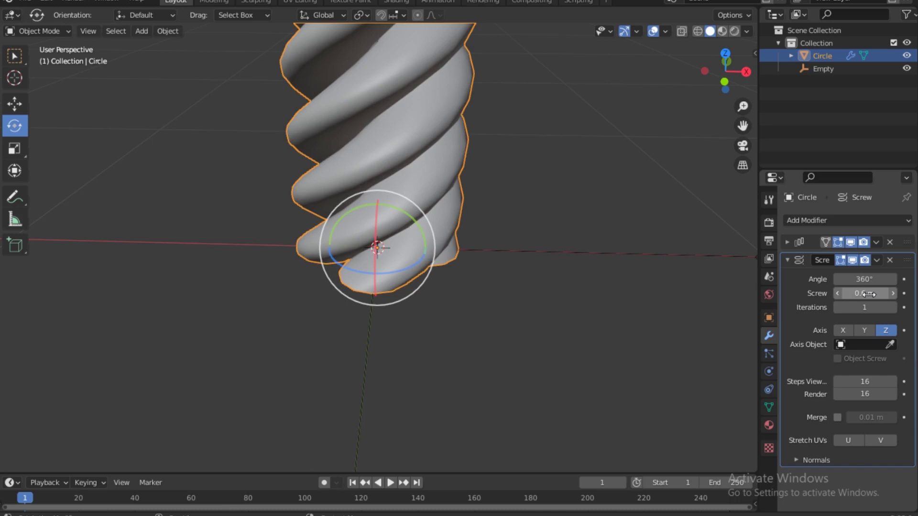
pyautogui.scroll(-1, 500, 211)
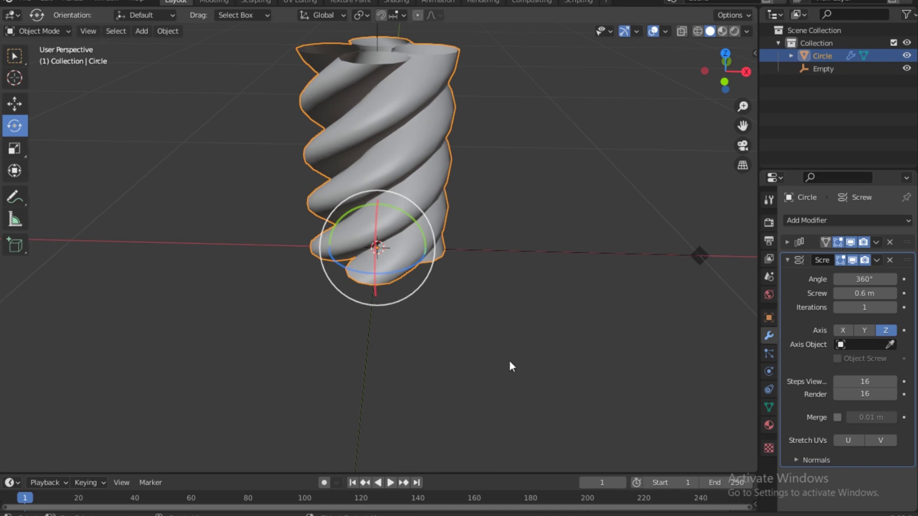
pyautogui.scroll(4, 306, 146)
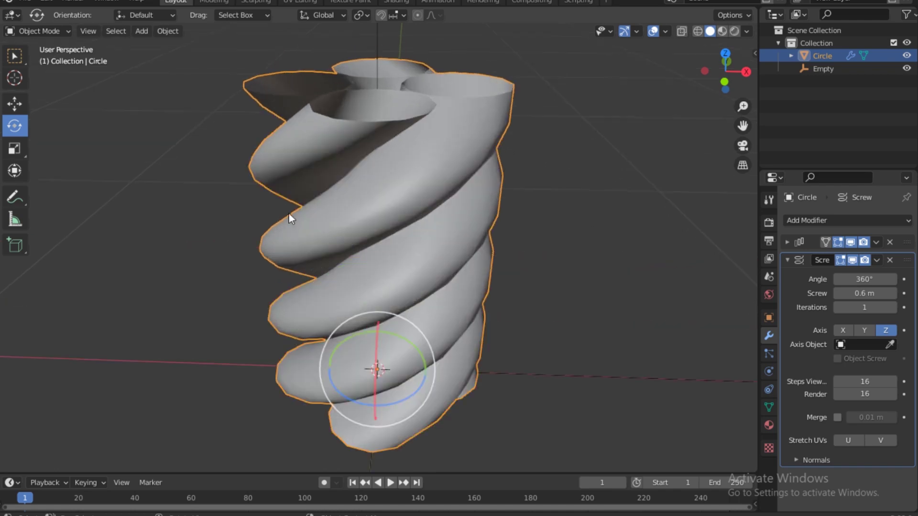
pyautogui.moveTo(725, 72); pyautogui.dragTo(570, 115)
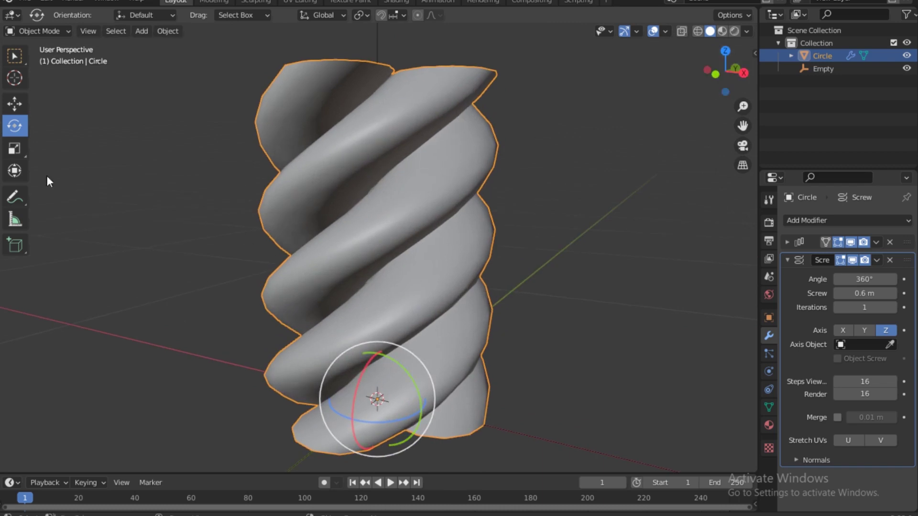
# In Edit Mode, rotate the circle's vertices -45° about the global X axis
pyautogui.click(56, 36)
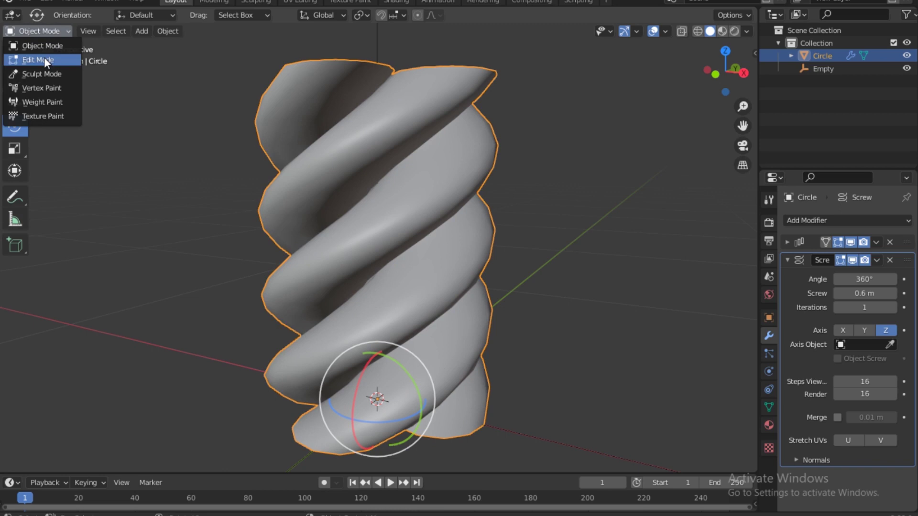
pyautogui.click(30, 57)
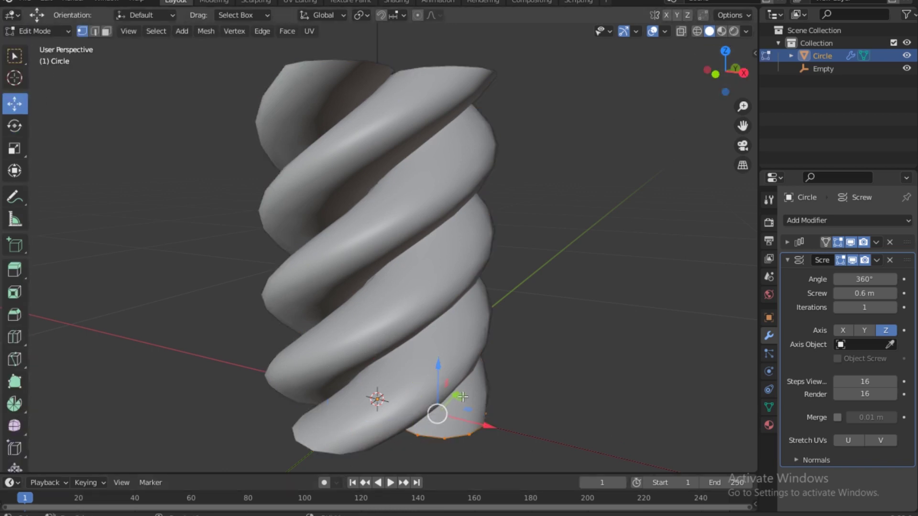
pyautogui.press('KP_Decimal')
pyautogui.moveTo(726, 71); pyautogui.dragTo(701, 77)
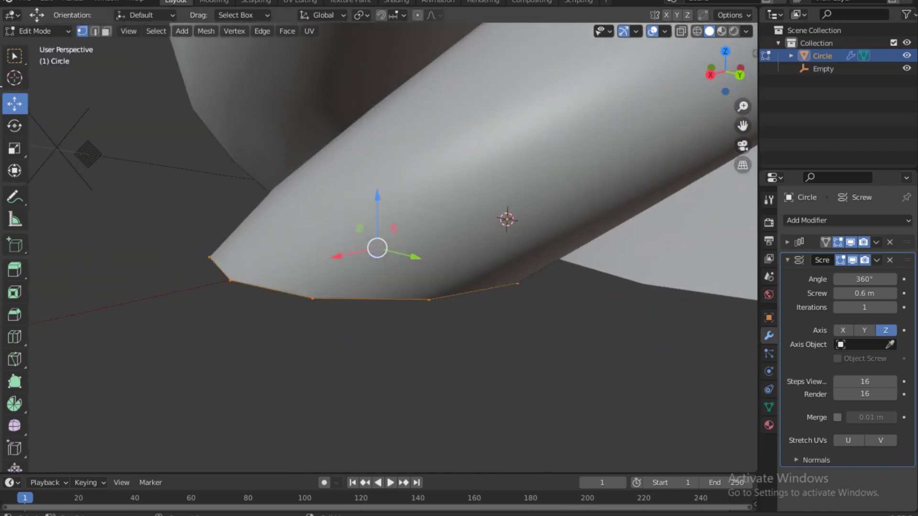
pyautogui.click(10, 130)
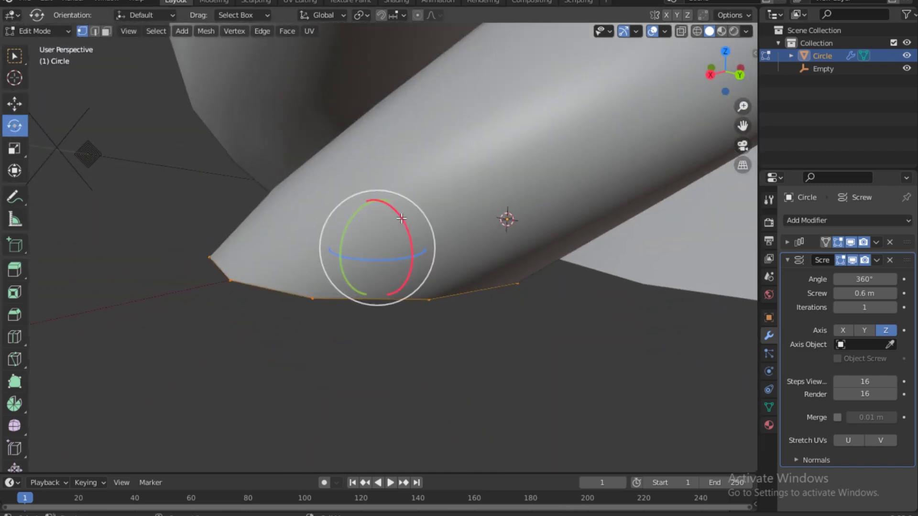
pyautogui.moveTo(402, 222); pyautogui.dragTo(414, 247)
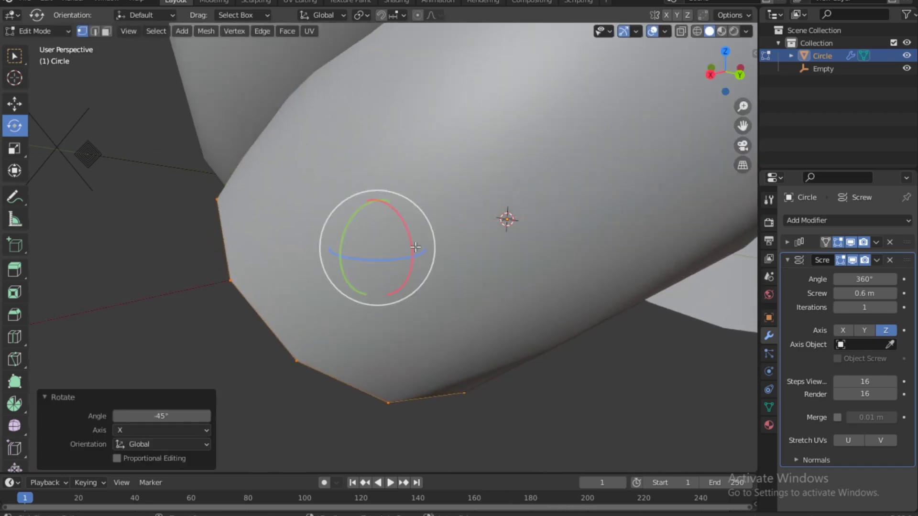
pyautogui.moveTo(414, 247); pyautogui.dragTo(438, 191, button='middle')
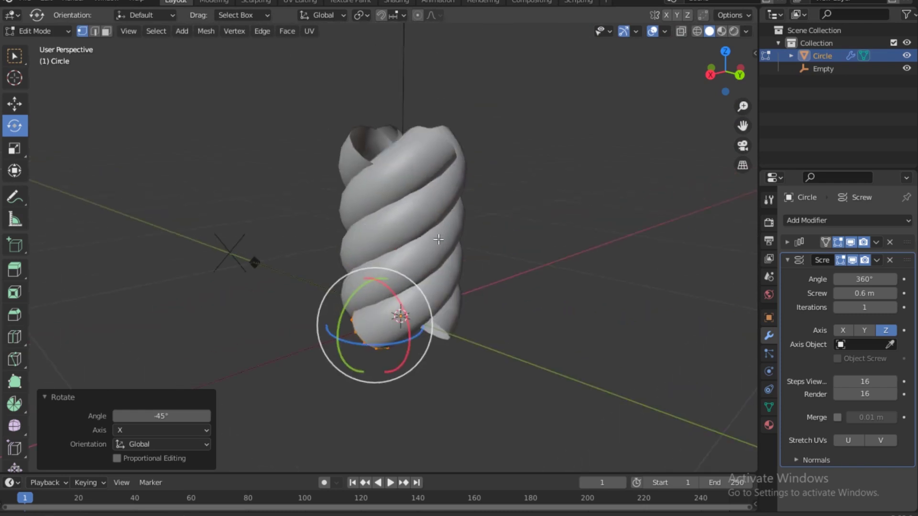
# Add a second Array modifier after the Screw modifier and set its relative offset factor X to 0
pyautogui.click(787, 260)
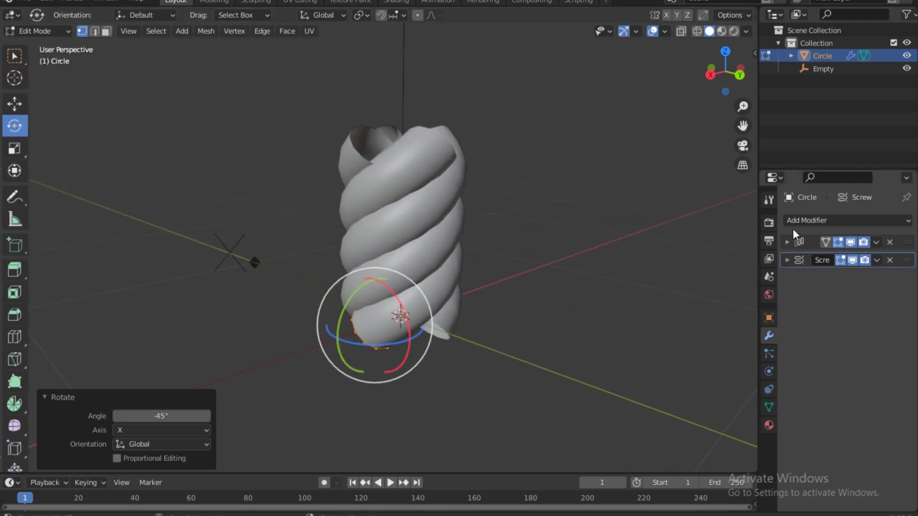
pyautogui.click(843, 221)
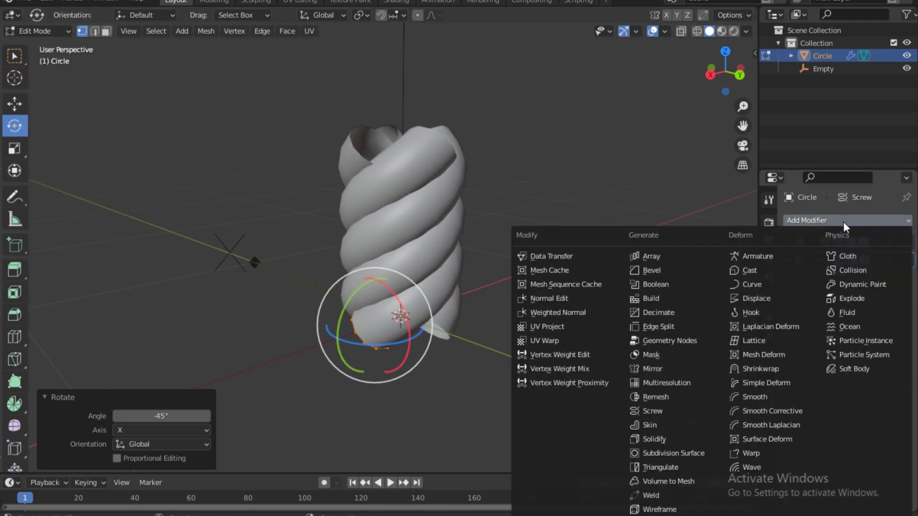
pyautogui.click(655, 256)
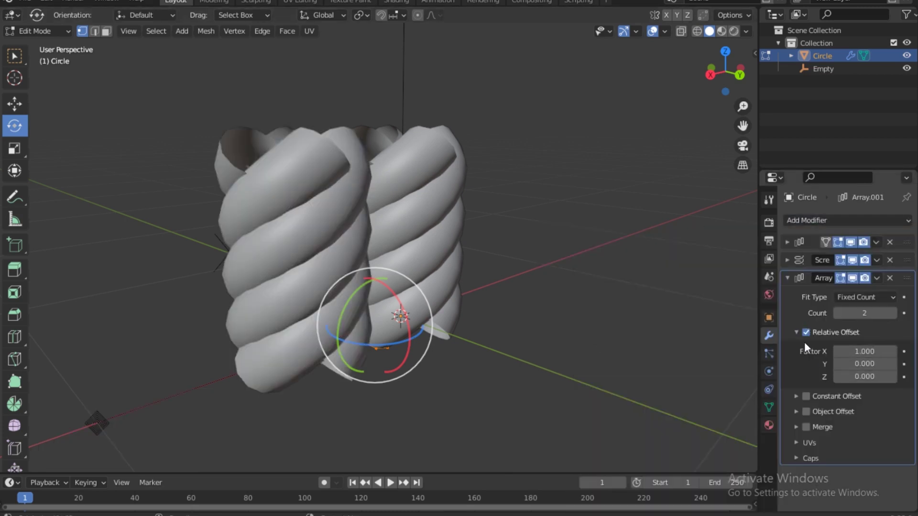
pyautogui.moveTo(726, 72); pyautogui.dragTo(712, 58)
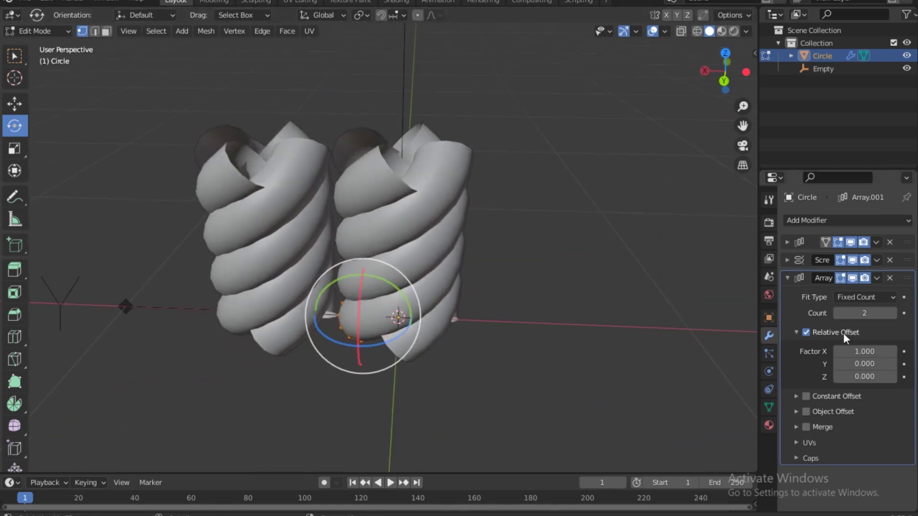
pyautogui.click(871, 352)
pyautogui.write('0')
pyautogui.press('Return')
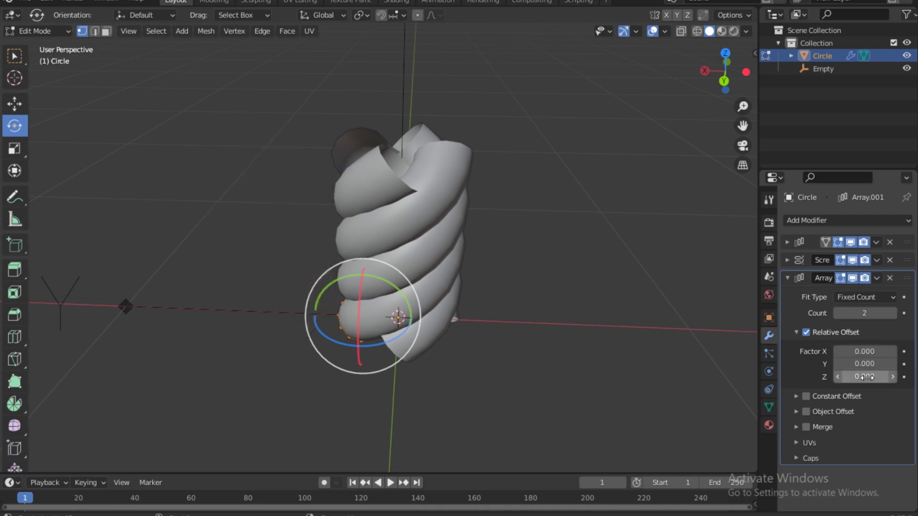
# Set the second Array modifier's relative offset factor Z to 0.83 so the rope segments line up vertically
pyautogui.moveTo(863, 377); pyautogui.dragTo(883, 378)
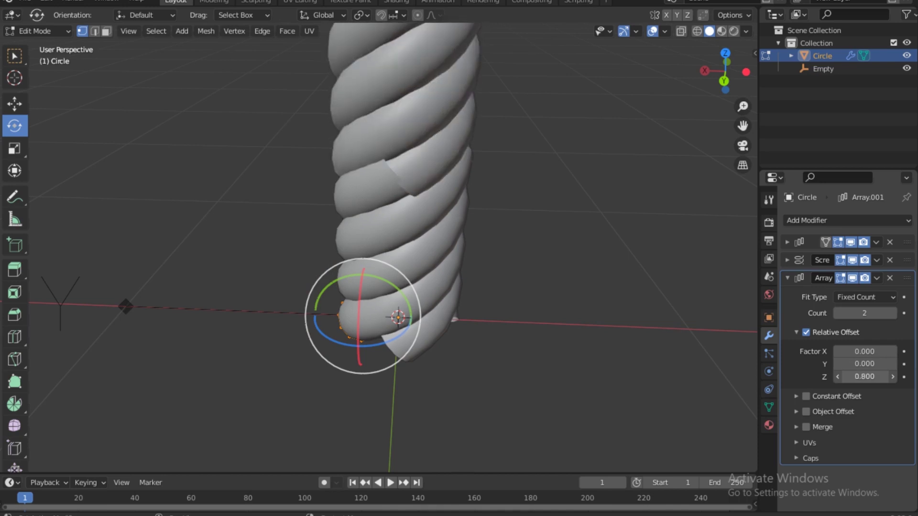
pyautogui.click(861, 377)
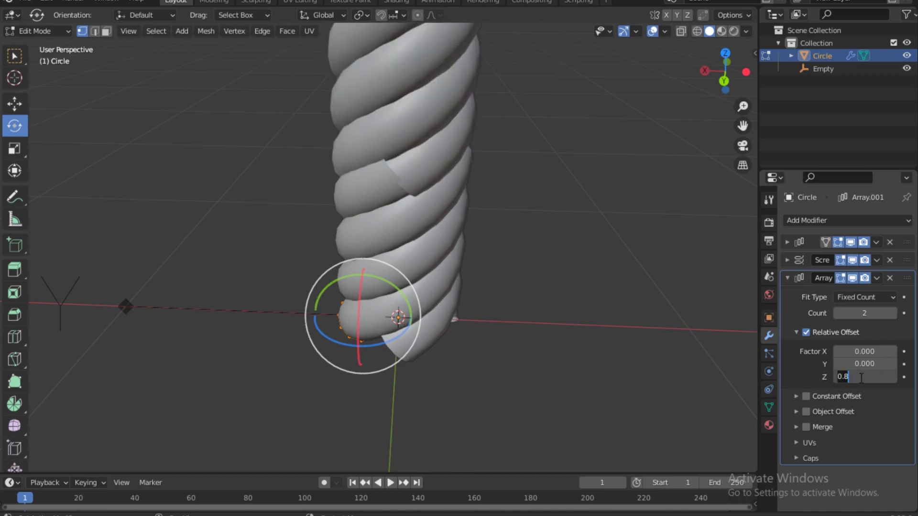
pyautogui.click(853, 377)
pyautogui.write('5')
pyautogui.press('Return')
pyautogui.click(863, 377)
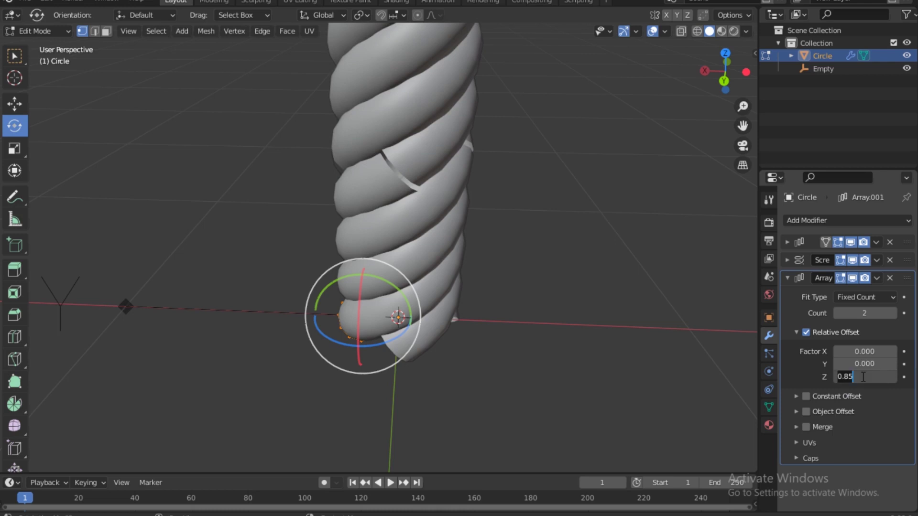
pyautogui.press('BackSpace')
pyautogui.write('3')
pyautogui.press('Return')
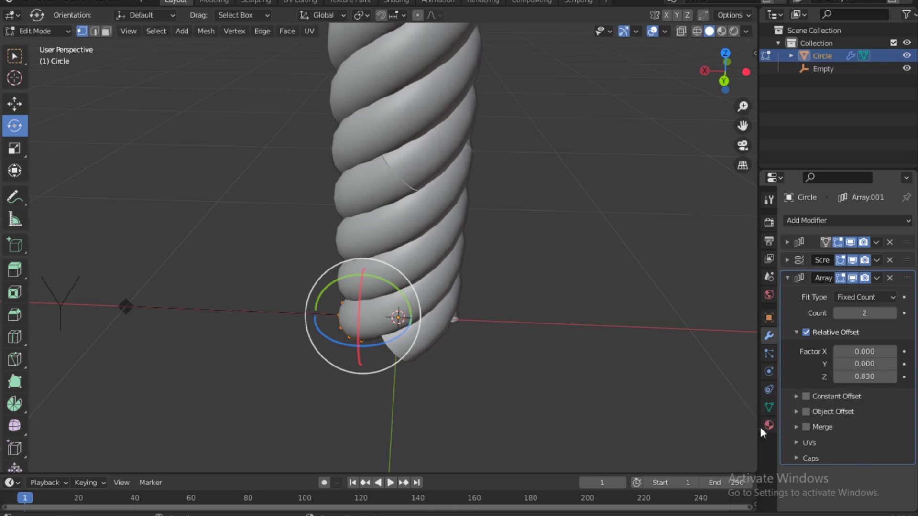
# Enable Merge in the second Array modifier and collapse its settings
pyautogui.click(806, 427)
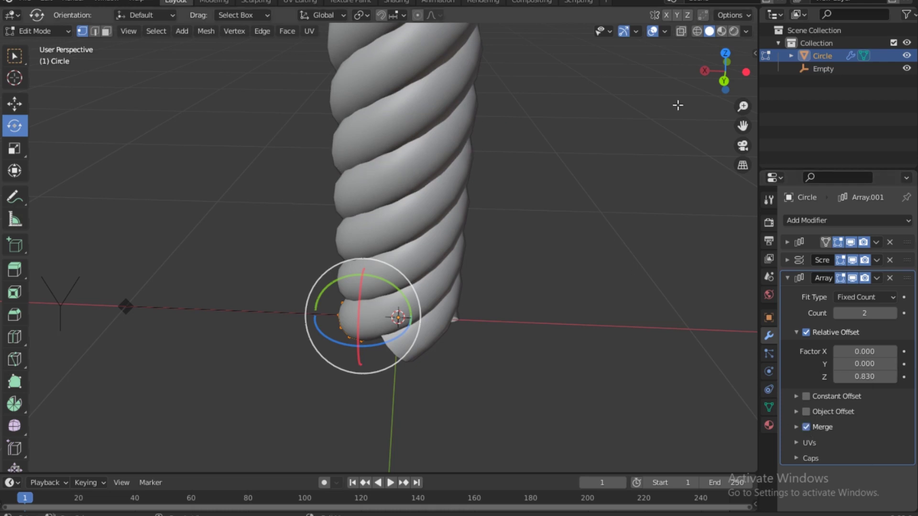
pyautogui.moveTo(711, 79); pyautogui.dragTo(664, 82)
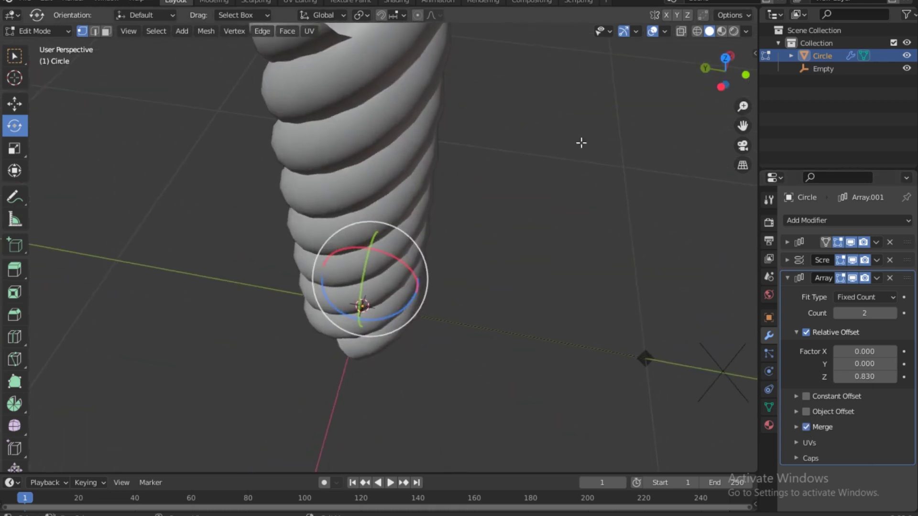
pyautogui.scroll(-5, 420, 209)
pyautogui.moveTo(736, 86); pyautogui.dragTo(717, 107)
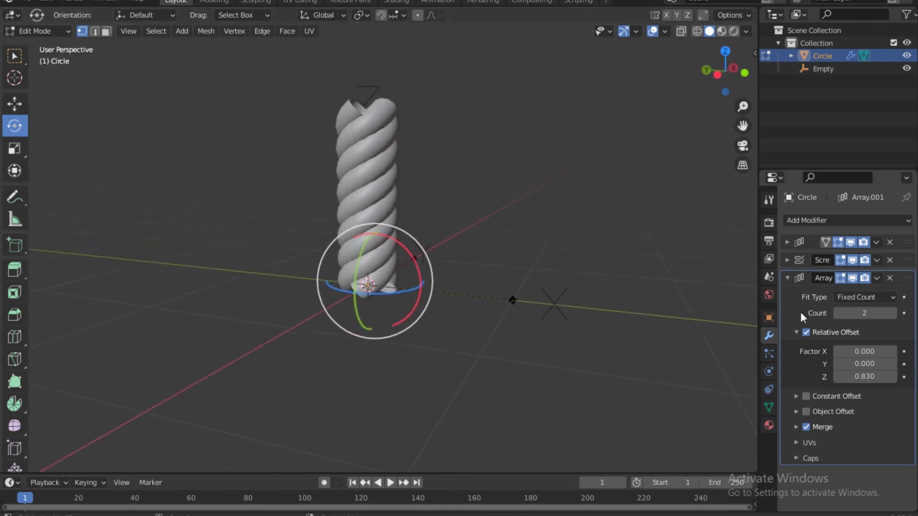
pyautogui.click(786, 279)
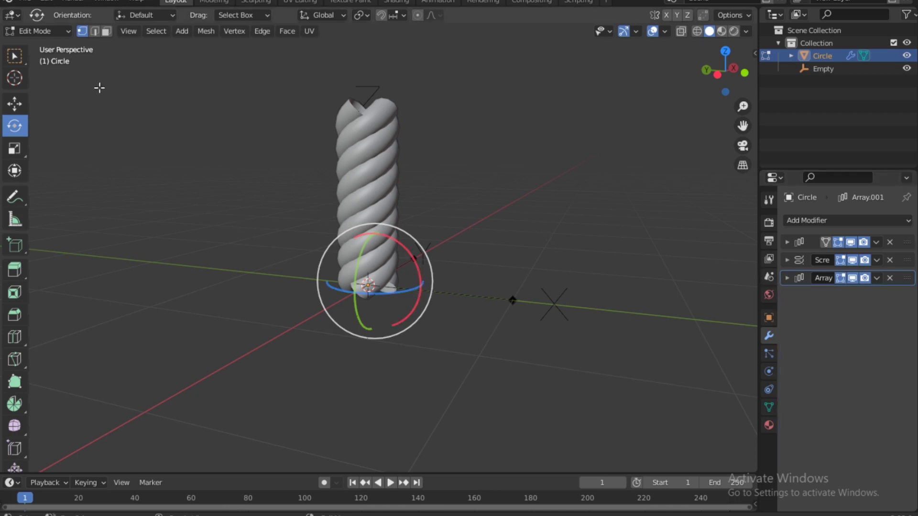
# Return to Object Mode and hide both the circle and the empty
pyautogui.click(62, 33)
pyautogui.click(56, 46)
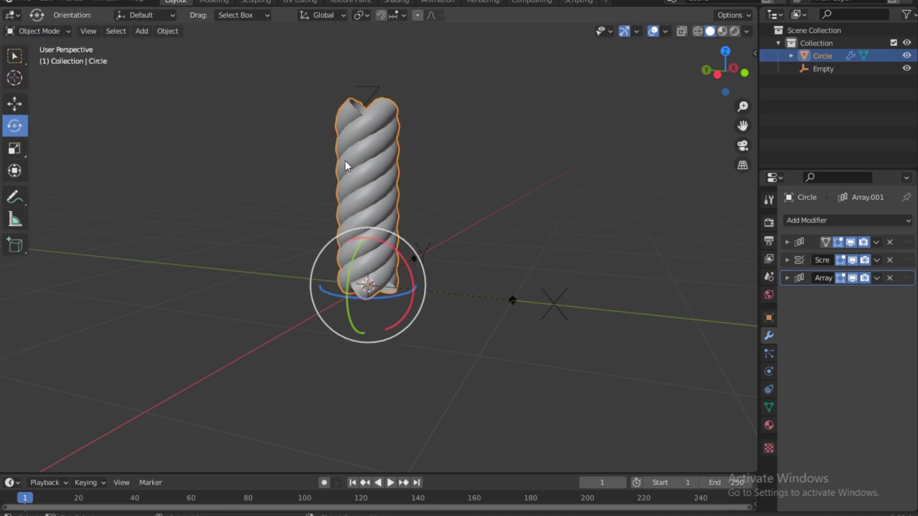
pyautogui.press('a')
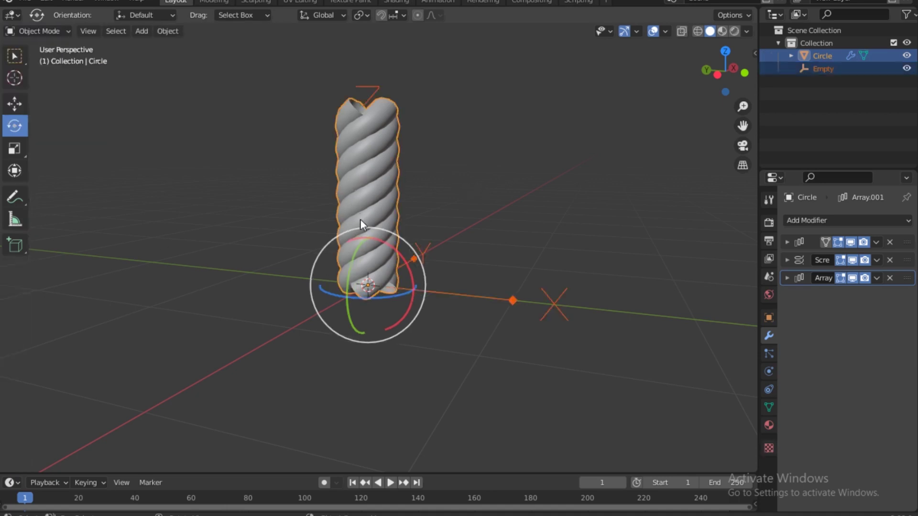
pyautogui.press('h')
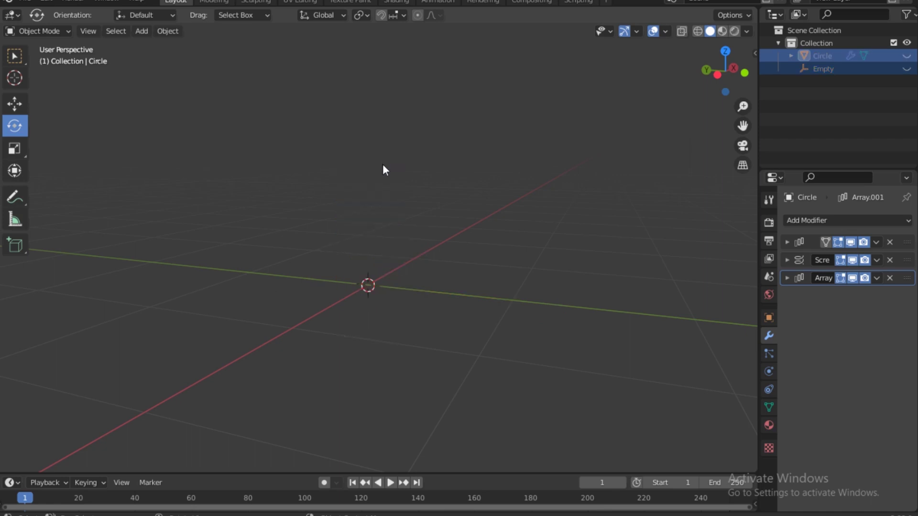
# Add a mesh cylinder with 32 vertices, 1 m radius and 2 m depth at the world origin
pyautogui.click(142, 31)
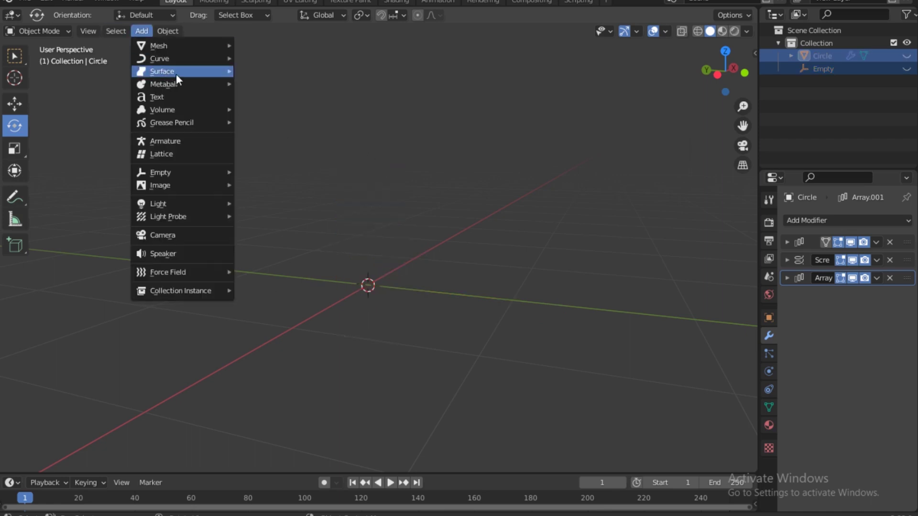
pyautogui.moveTo(179, 48)
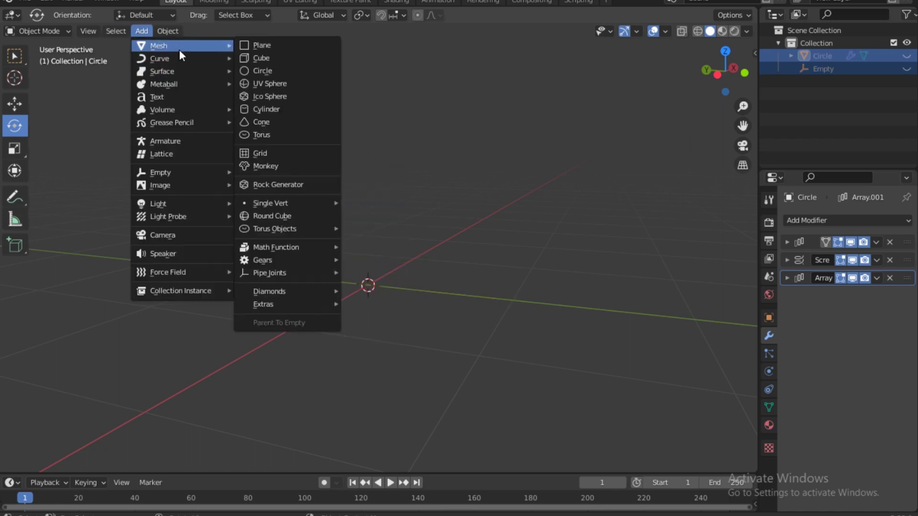
pyautogui.click(279, 110)
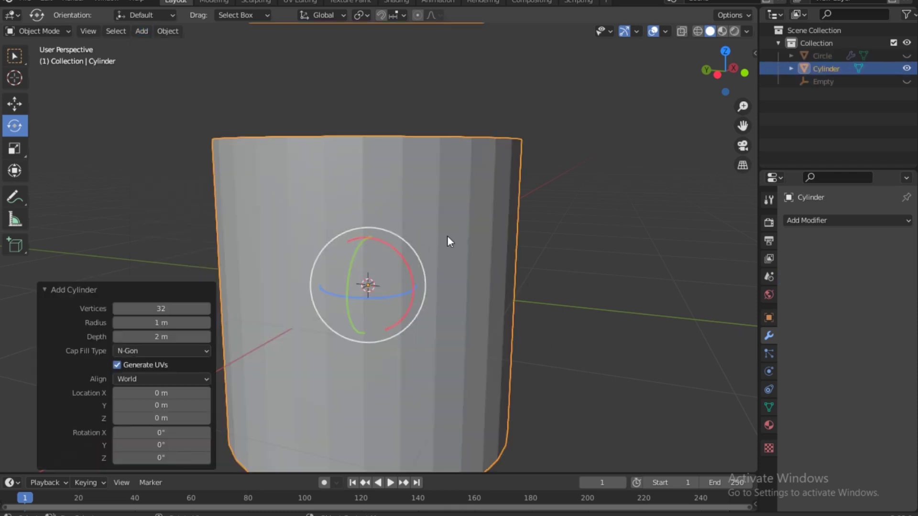
pyautogui.scroll(-5, 452, 225)
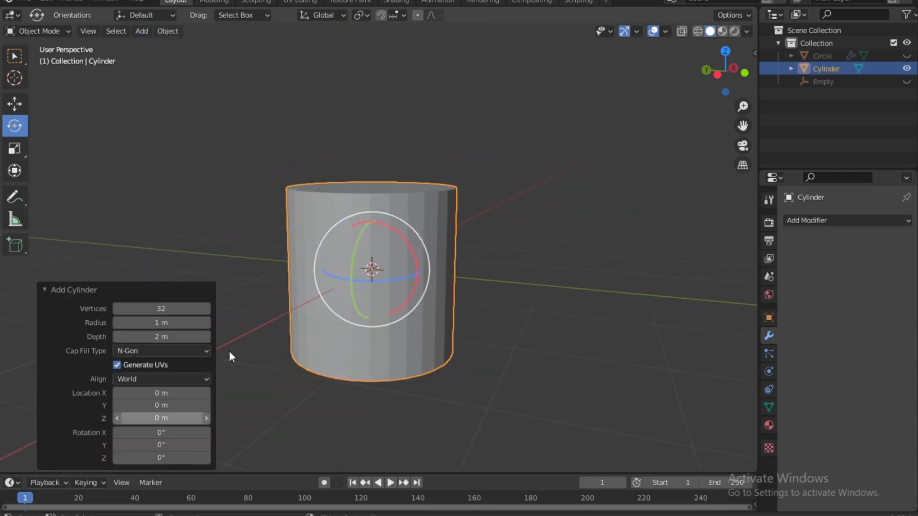
pyautogui.click(197, 143)
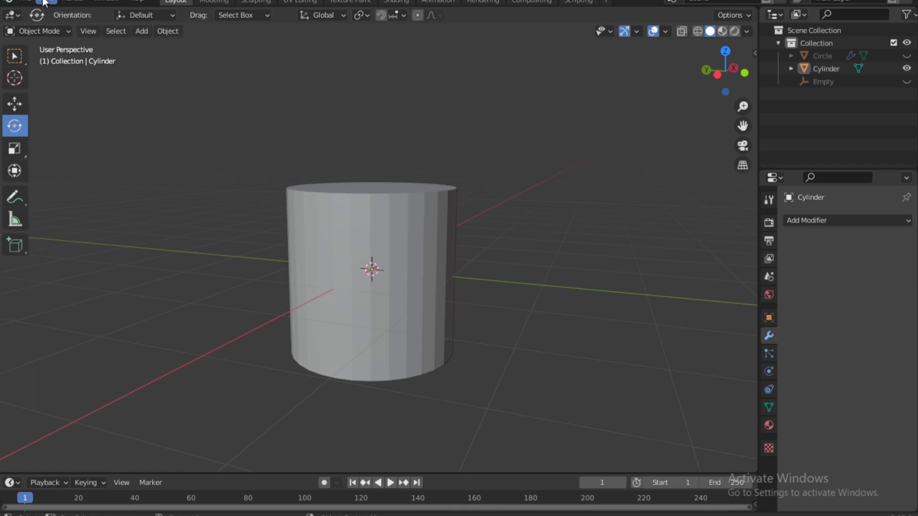
# Look up "obj" among the add-ons in the preferences to check whether the Extra Objects add-ons are enabled
pyautogui.click(25, 2)
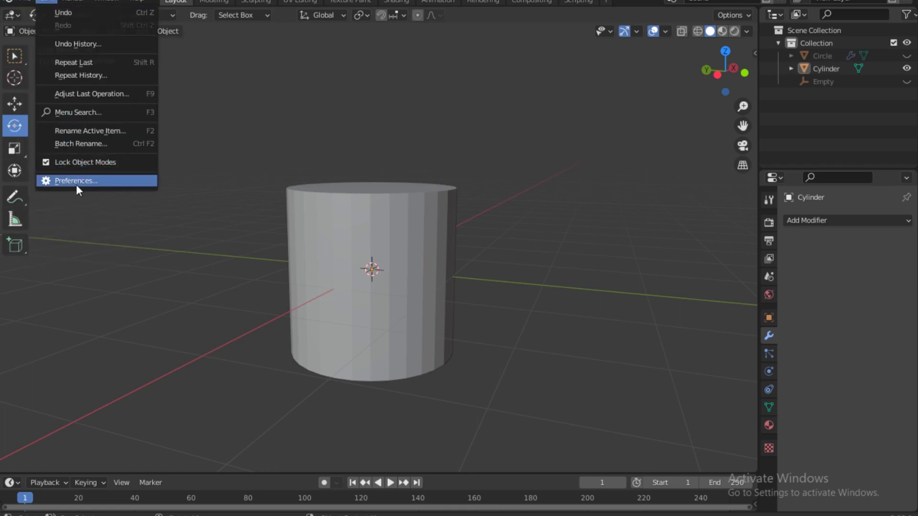
pyautogui.click(76, 184)
pyautogui.click(375, 67)
pyautogui.write('ob')
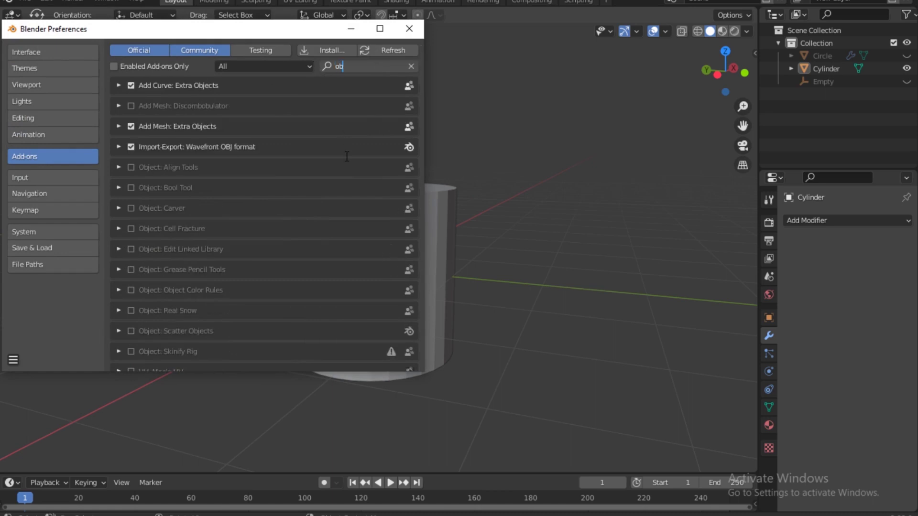
pyautogui.write('j')
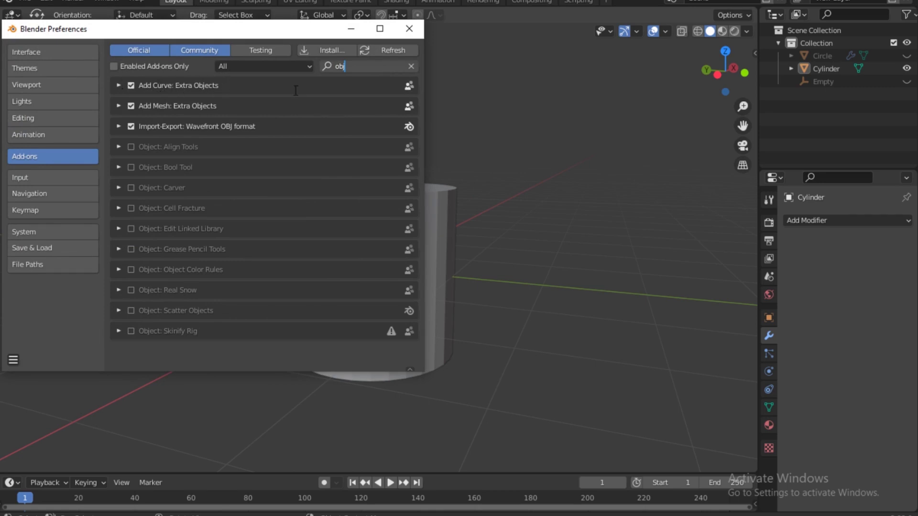
pyautogui.click(404, 32)
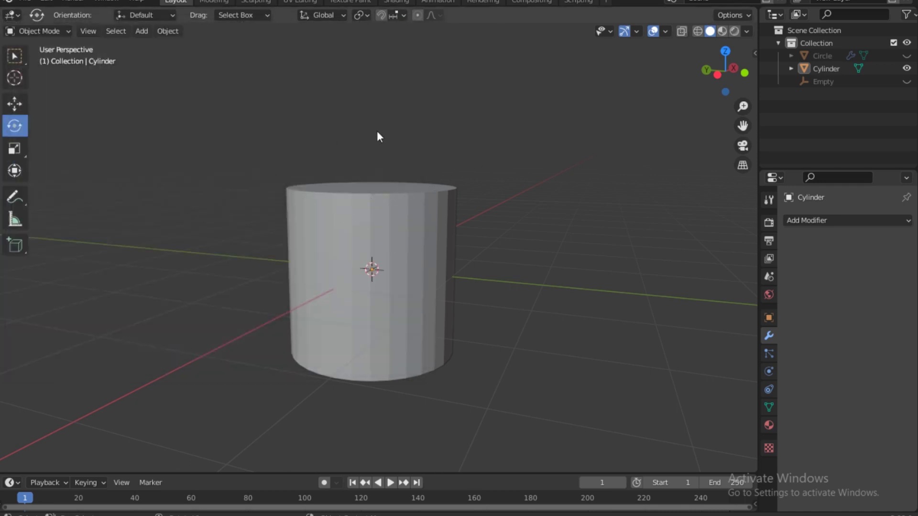
# Add a SpiroFit knot curve with 4 spires wrapped around the cylinder
pyautogui.hotkey('shift', 'a')
pyautogui.click(144, 31)
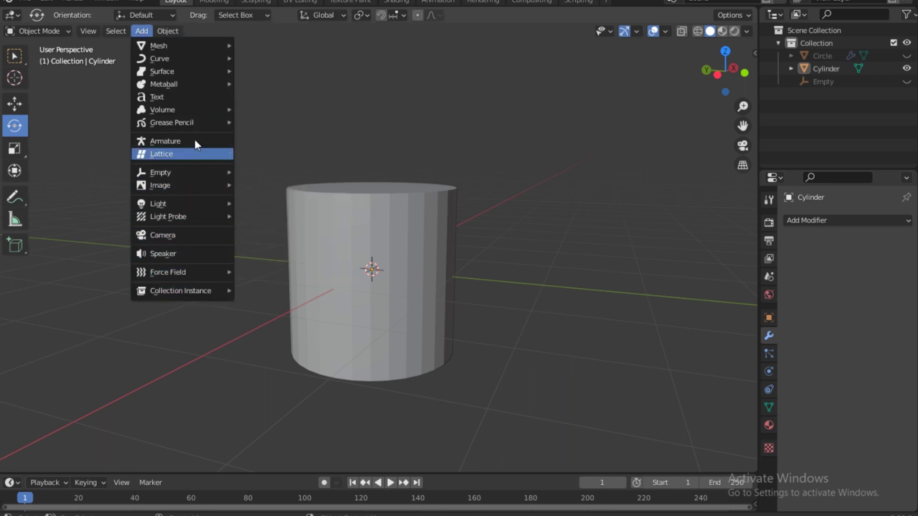
pyautogui.moveTo(197, 61)
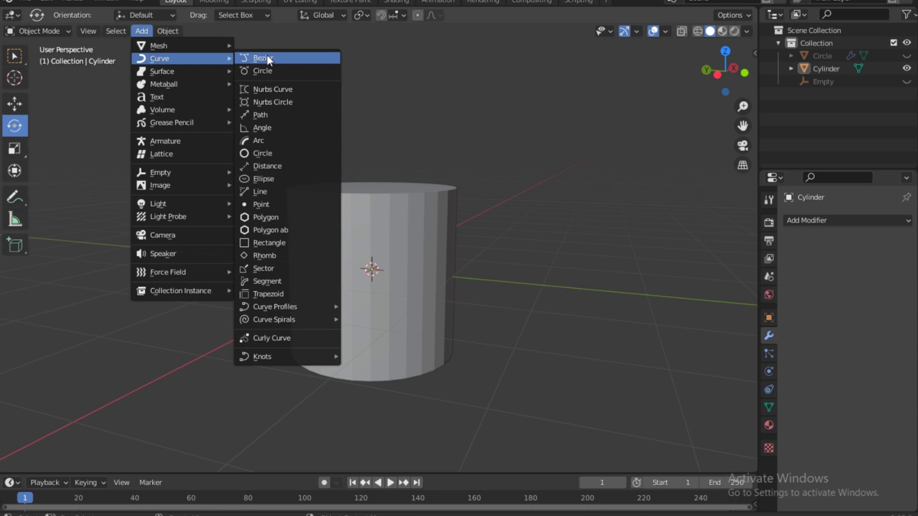
pyautogui.moveTo(273, 359)
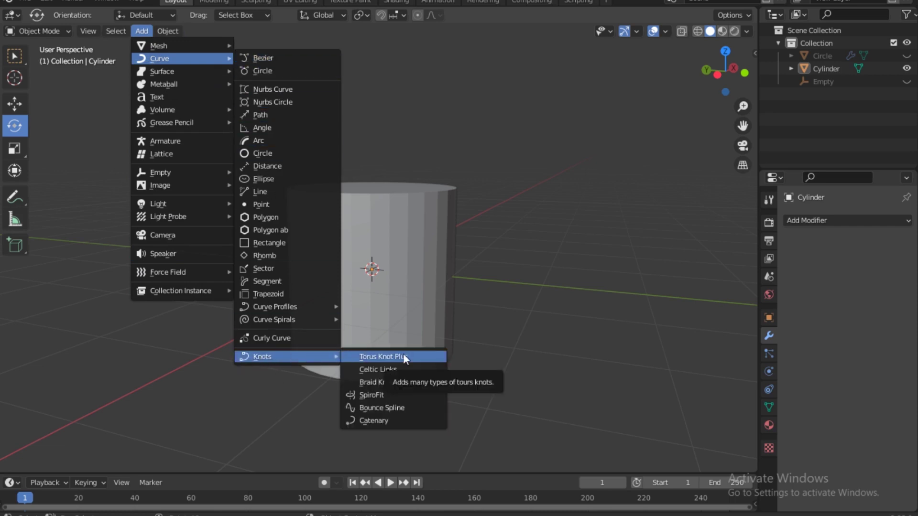
pyautogui.click(383, 396)
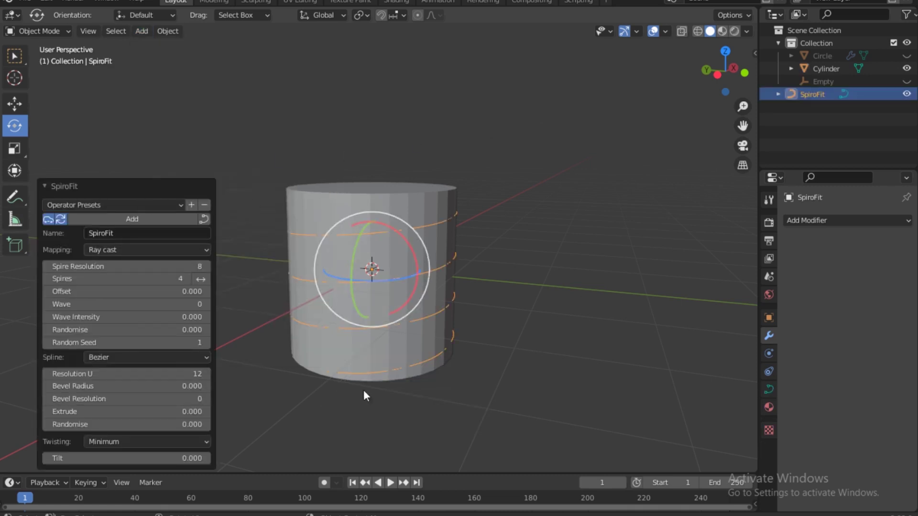
pyautogui.click(563, 118)
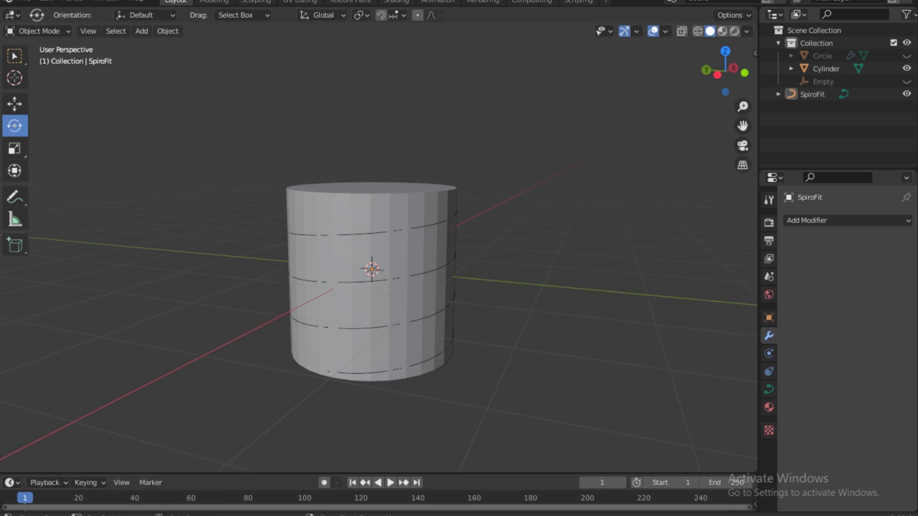
# Unhide the rope circle and the empty, and make the rope the active object
pyautogui.hotkey('alt', 'h')
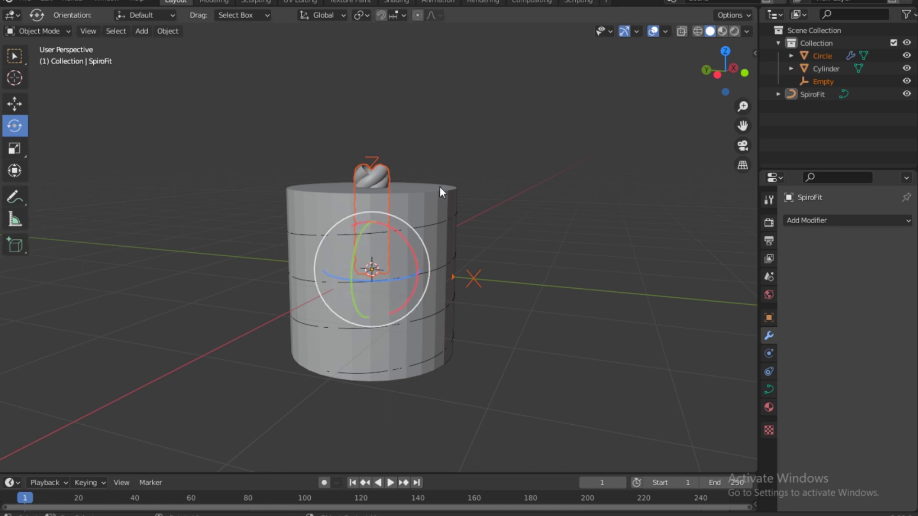
pyautogui.click(413, 293)
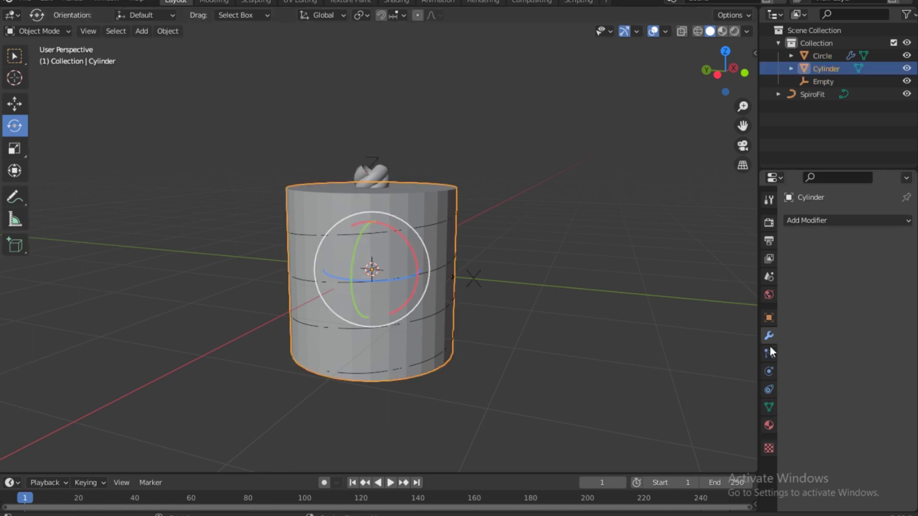
pyautogui.click(363, 172)
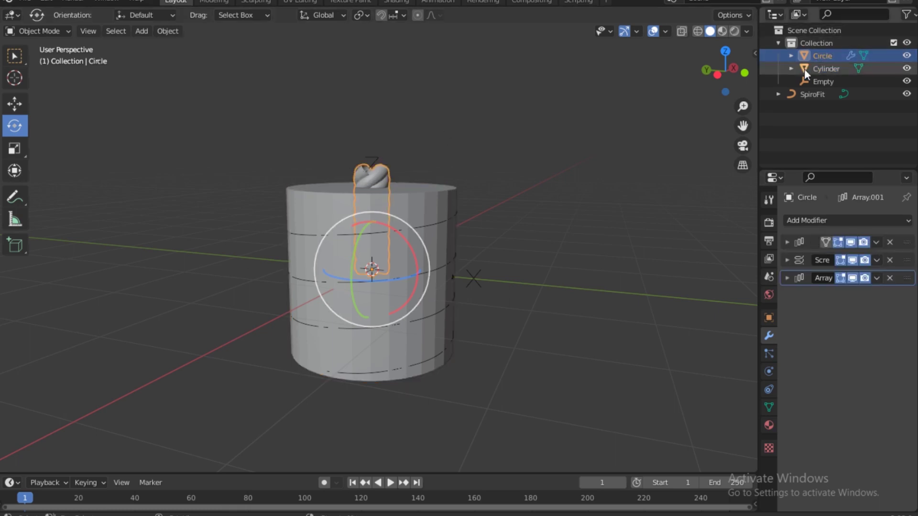
# Add a Curve modifier to the rope with SpiroFit as the curve object and Z as the deform axis
pyautogui.click(835, 222)
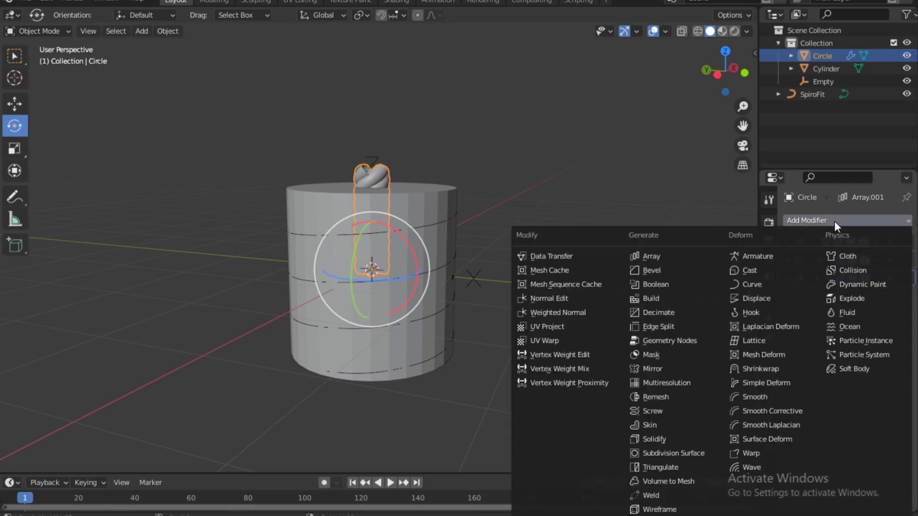
pyautogui.click(756, 285)
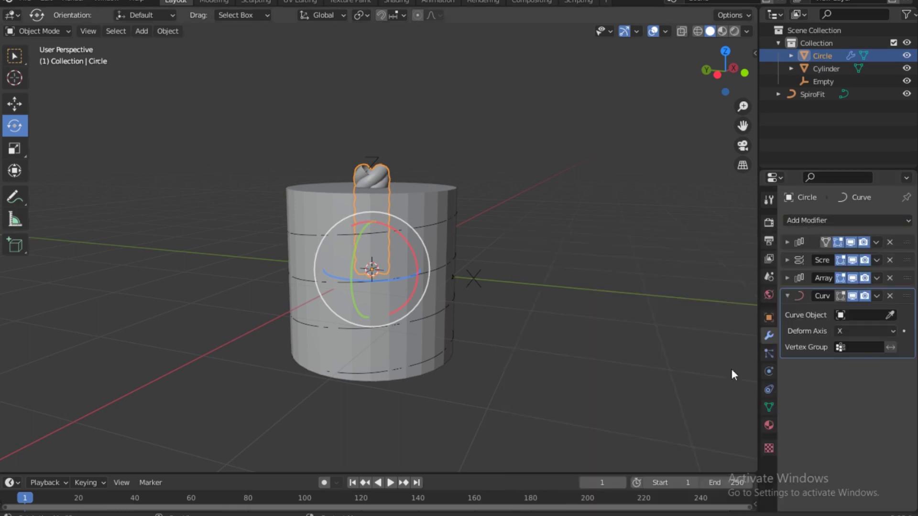
pyautogui.click(838, 318)
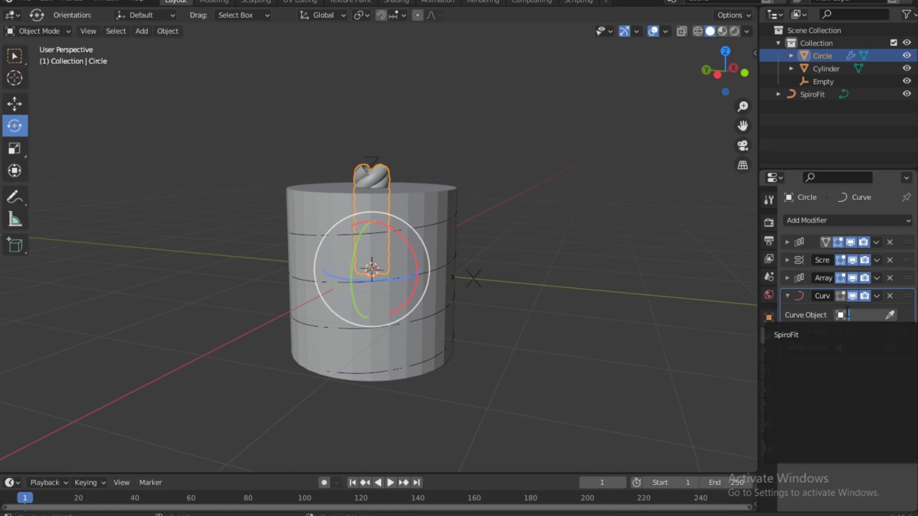
pyautogui.click(788, 336)
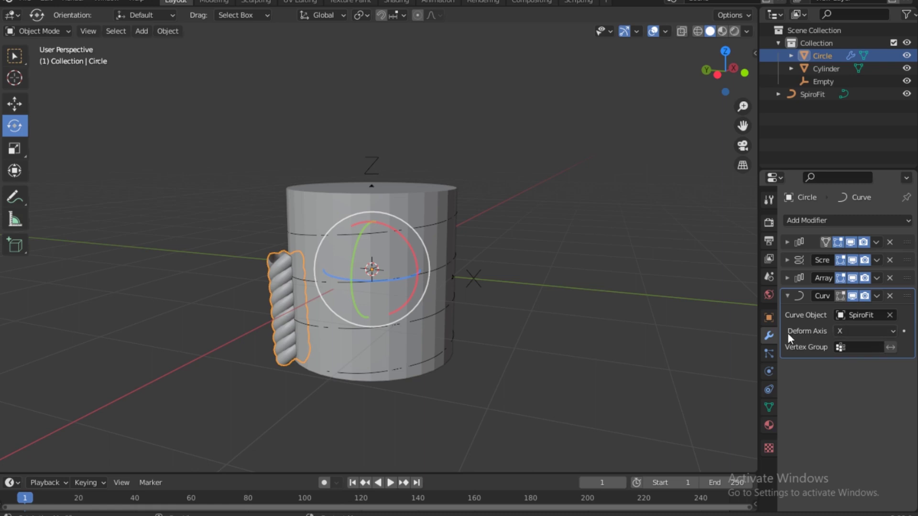
pyautogui.click(891, 330)
pyautogui.click(857, 374)
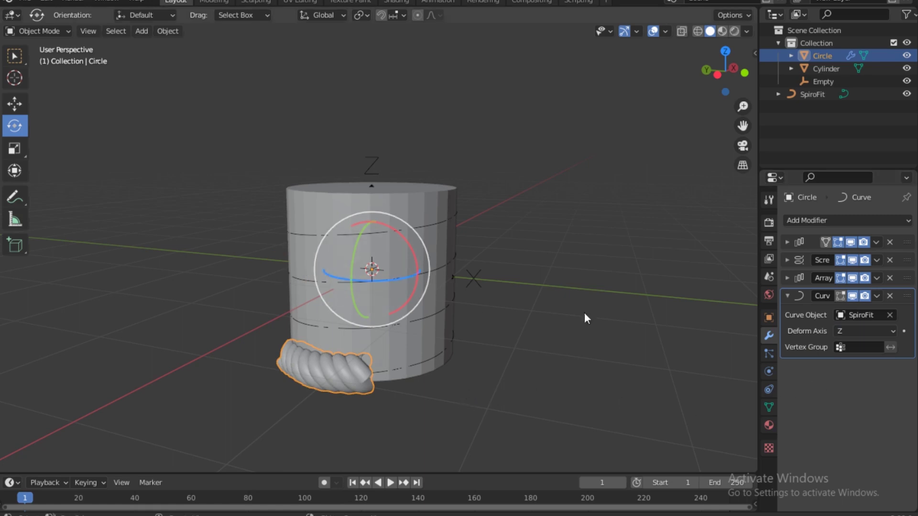
# Set the rope's second Array modifier to Fit Curve, using SpiroFit as its curve
pyautogui.click(787, 278)
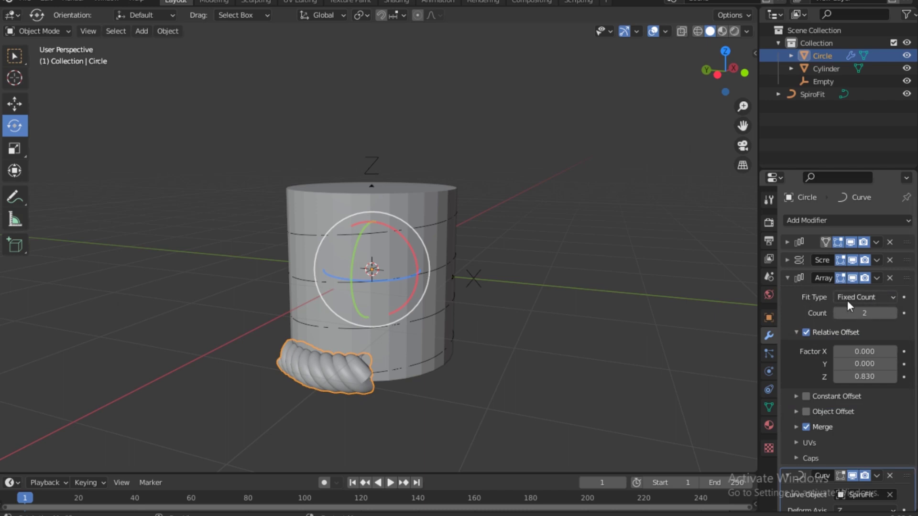
pyautogui.click(882, 297)
pyautogui.click(862, 340)
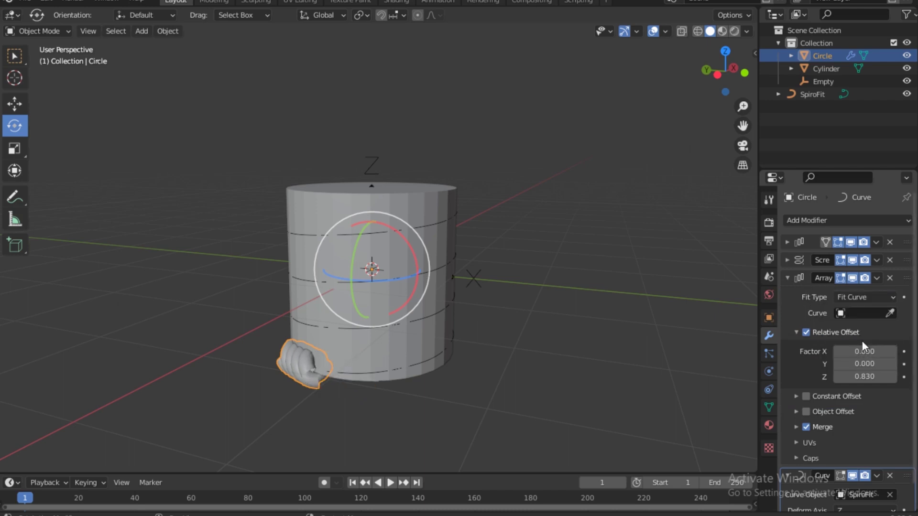
pyautogui.click(840, 311)
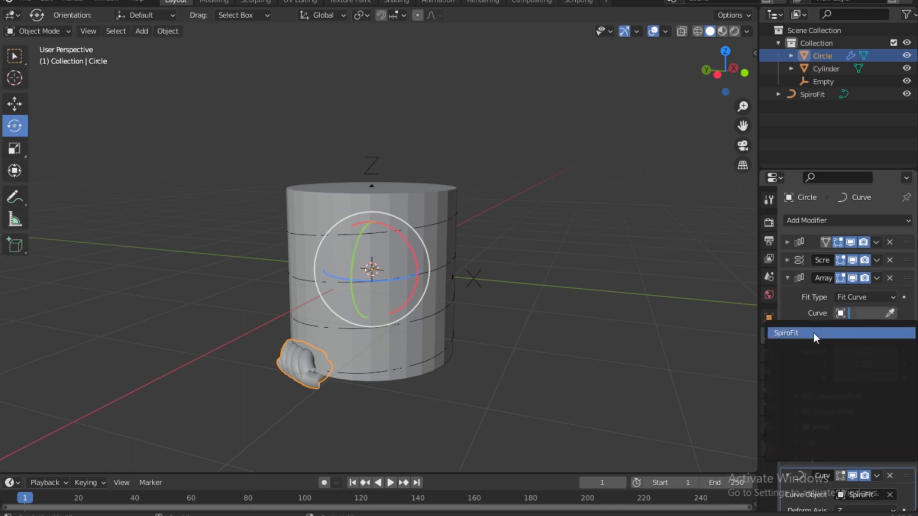
pyautogui.click(813, 334)
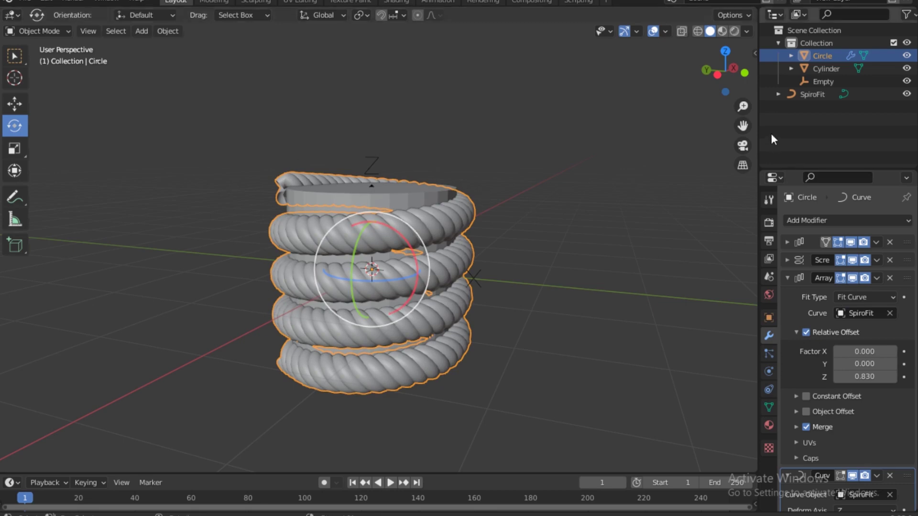
# Scale the cylinder uniformly to about 0.756 and stretch it along Z by about 2.29
pyautogui.moveTo(725, 72)
pyautogui.mouseDown()
pyautogui.moveTo(728, 86)
pyautogui.moveTo(730, 67)
pyautogui.mouseUp()
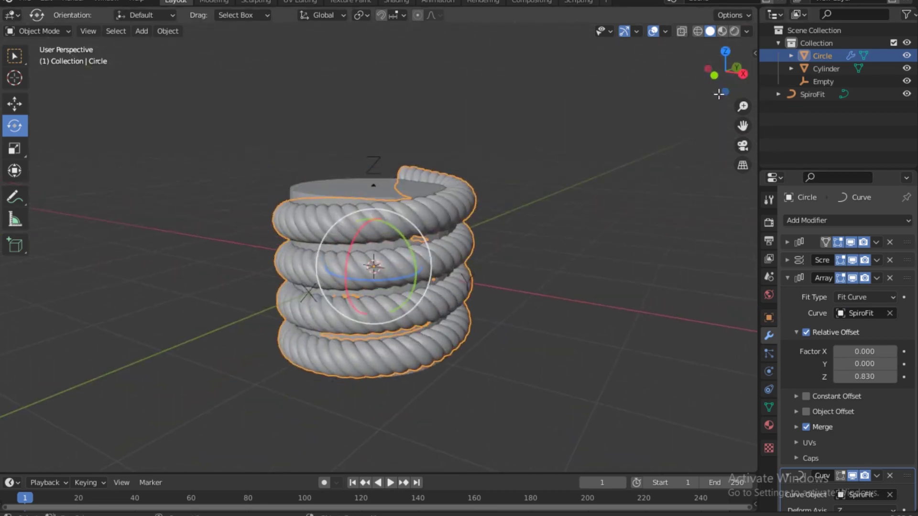
pyautogui.click(311, 197)
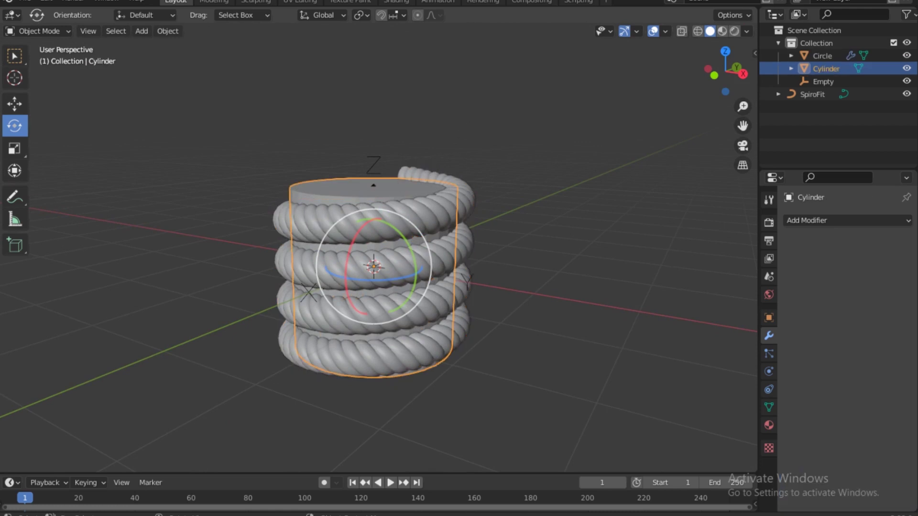
pyautogui.press('s')
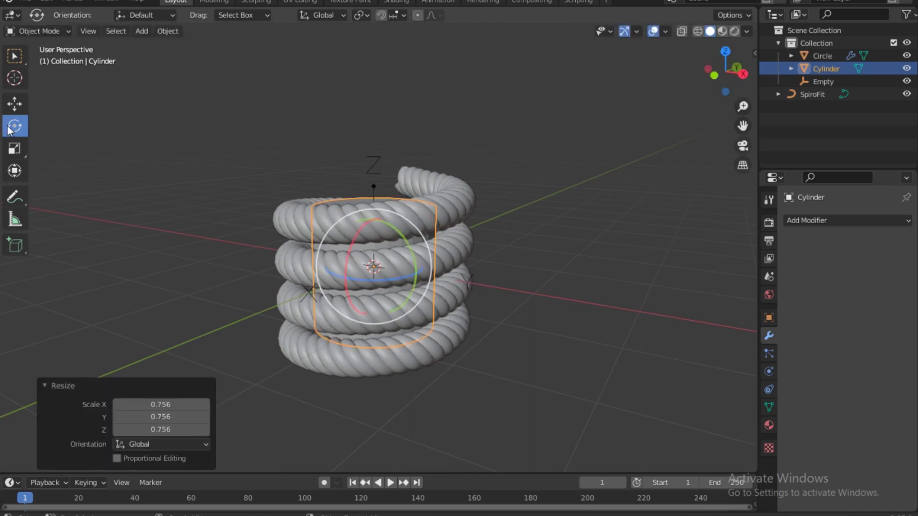
pyautogui.click(15, 150)
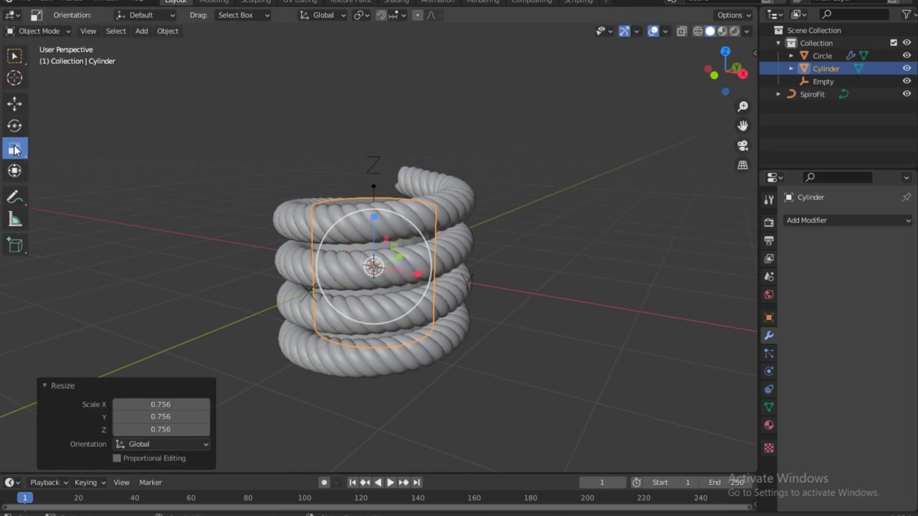
pyautogui.moveTo(374, 217); pyautogui.dragTo(375, 146)
pyautogui.moveTo(383, 257); pyautogui.dragTo(383, 257)
# Enlarge the cylinder uniformly by about 1.08 inside the coils and select the rope
pyautogui.moveTo(744, 56); pyautogui.dragTo(736, 89)
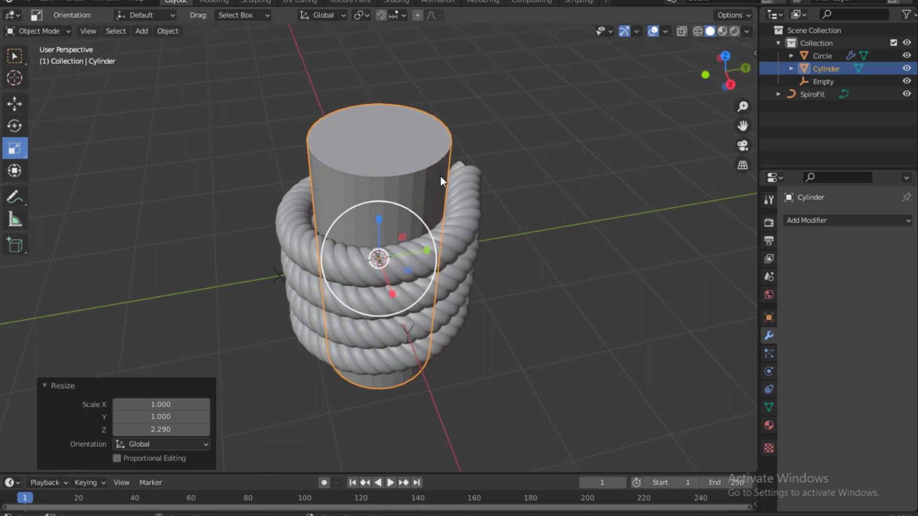
pyautogui.press('s')
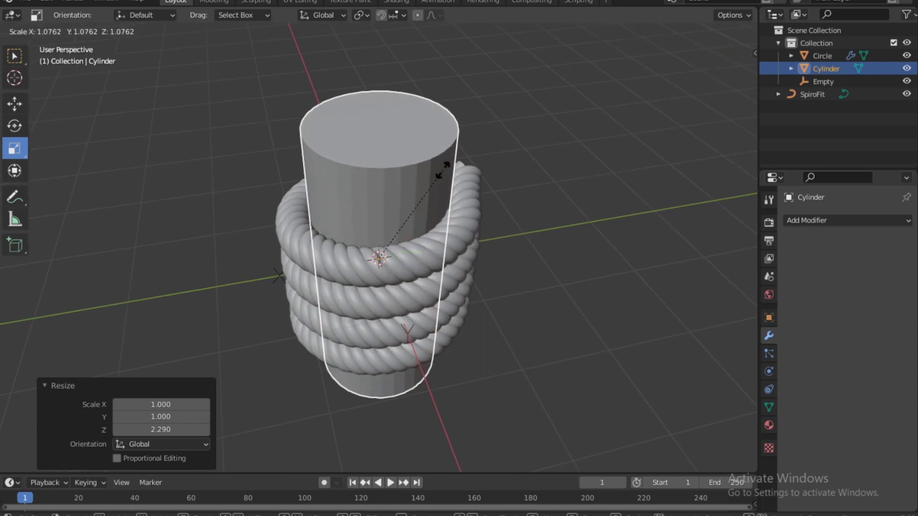
pyautogui.click(442, 170)
pyautogui.click(566, 208)
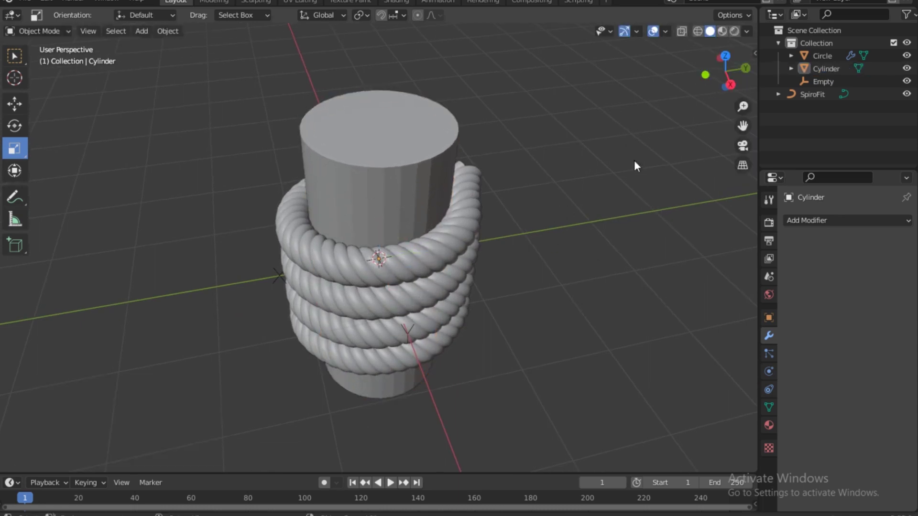
pyautogui.moveTo(726, 72); pyautogui.dragTo(697, 58)
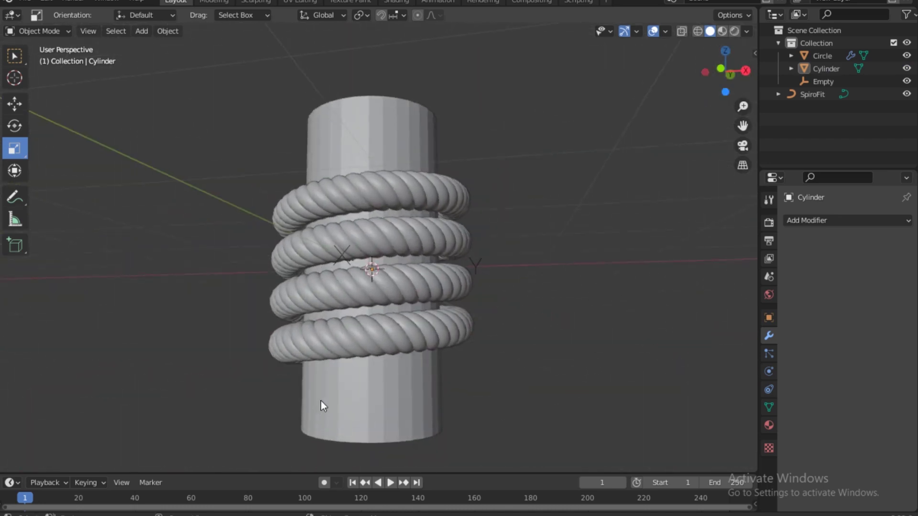
pyautogui.click(419, 195)
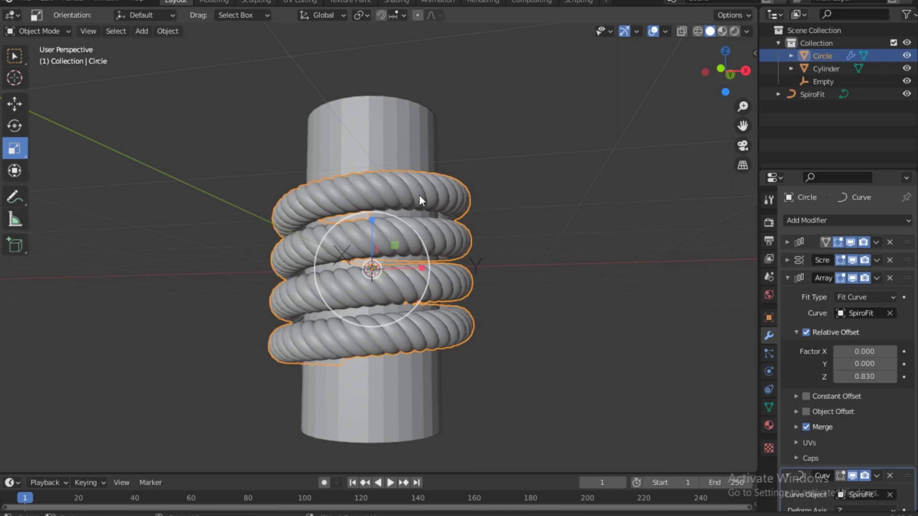
# Open the SpiroFit curve in Edit Mode and view it from the right
pyautogui.click(811, 94)
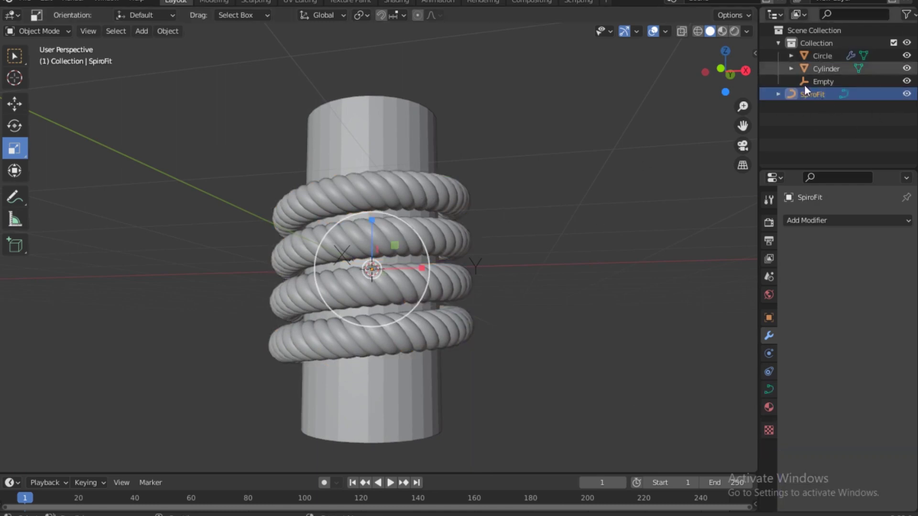
pyautogui.click(59, 30)
pyautogui.click(56, 62)
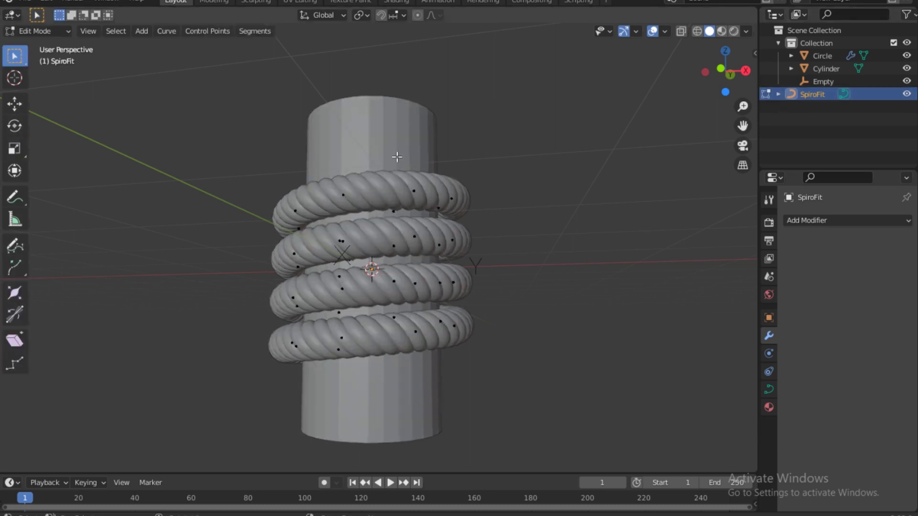
pyautogui.press('`')
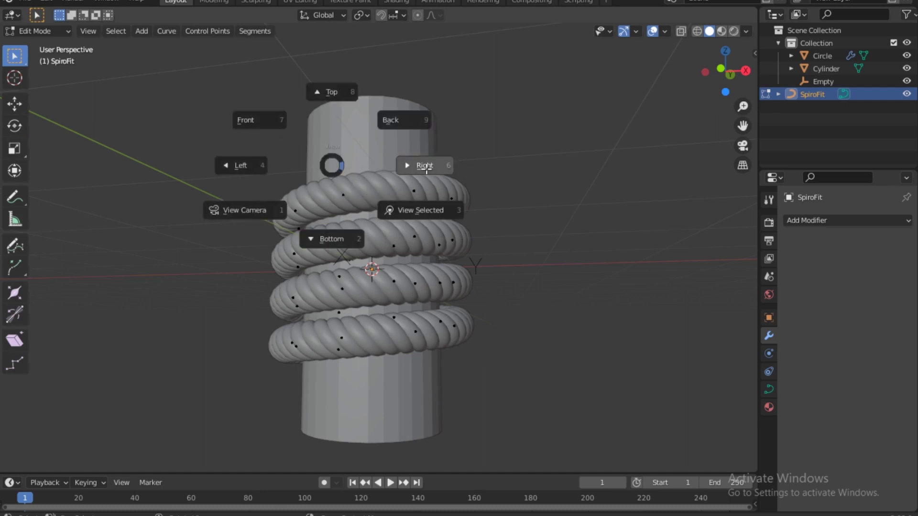
pyautogui.click(426, 169)
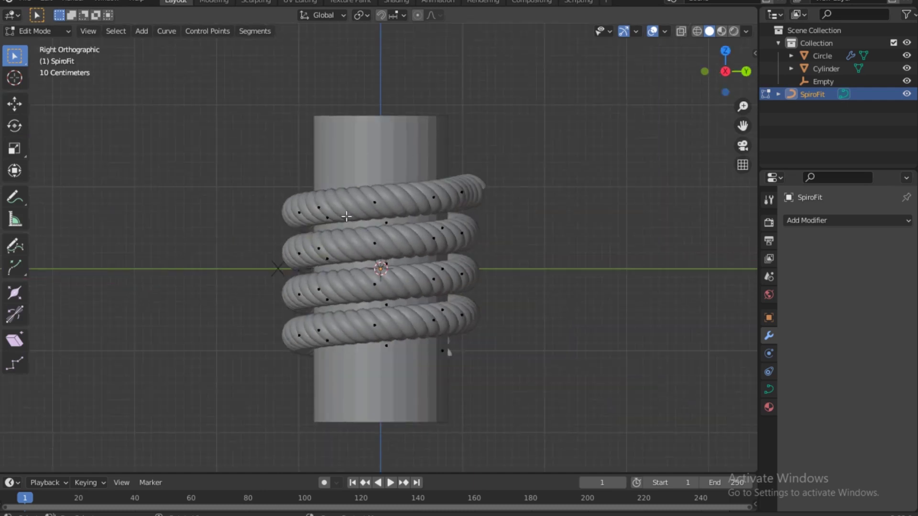
pyautogui.moveTo(261, 325); pyautogui.dragTo(211, 342)
pyautogui.click(682, 30)
pyautogui.moveTo(272, 326); pyautogui.dragTo(353, 353)
pyautogui.keyDown('shift'); pyautogui.moveTo(354, 318); pyautogui.dragTo(413, 354); pyautogui.keyUp('shift')
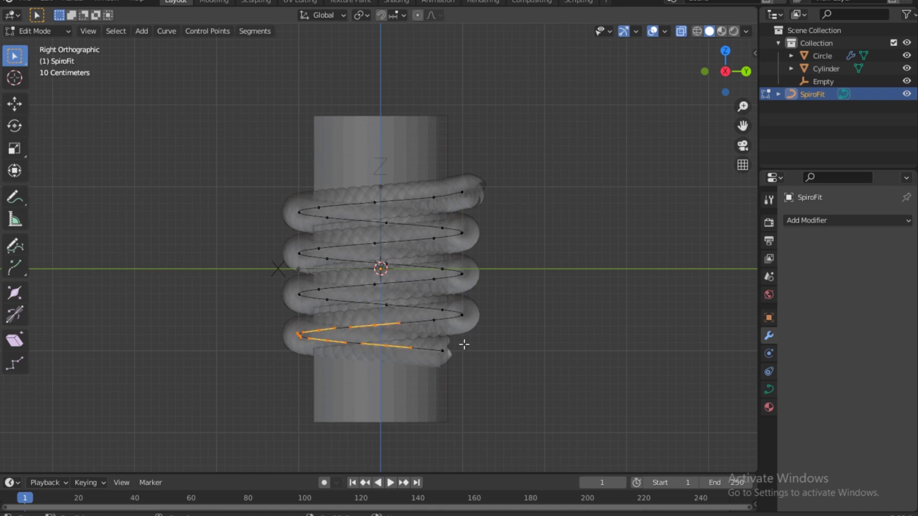
pyautogui.click(682, 31)
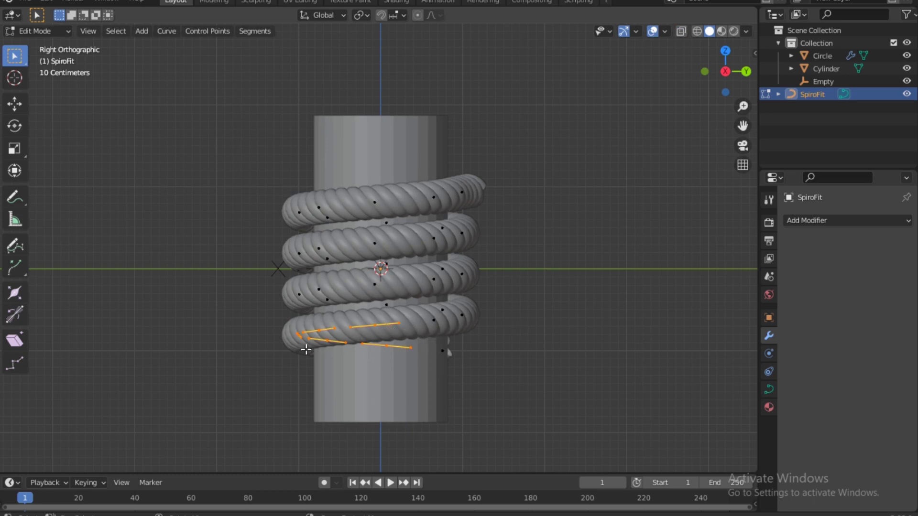
pyautogui.moveTo(262, 332); pyautogui.dragTo(344, 361)
pyautogui.keyDown('shift'); pyautogui.click(345, 352); pyautogui.keyUp('shift')
pyautogui.click(388, 336)
# Select the control points of the second coil from the bottom and lower them about 0.10 m along Z
pyautogui.moveTo(270, 282); pyautogui.dragTo(320, 309)
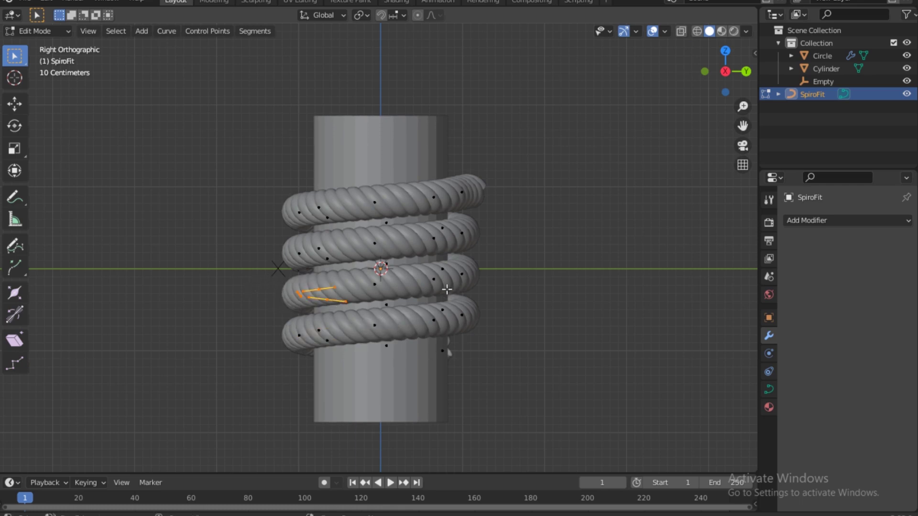
pyautogui.keyDown('shift'); pyautogui.moveTo(373, 286); pyautogui.dragTo(376, 287); pyautogui.keyUp('shift')
pyautogui.keyDown('shift'); pyautogui.moveTo(423, 265); pyautogui.dragTo(484, 296); pyautogui.keyUp('shift')
pyautogui.click(15, 111)
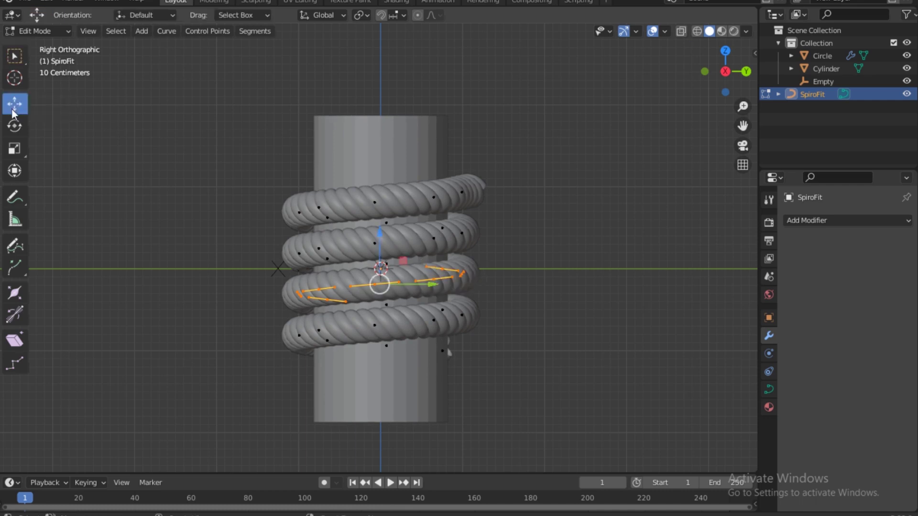
pyautogui.moveTo(382, 229); pyautogui.dragTo(382, 236)
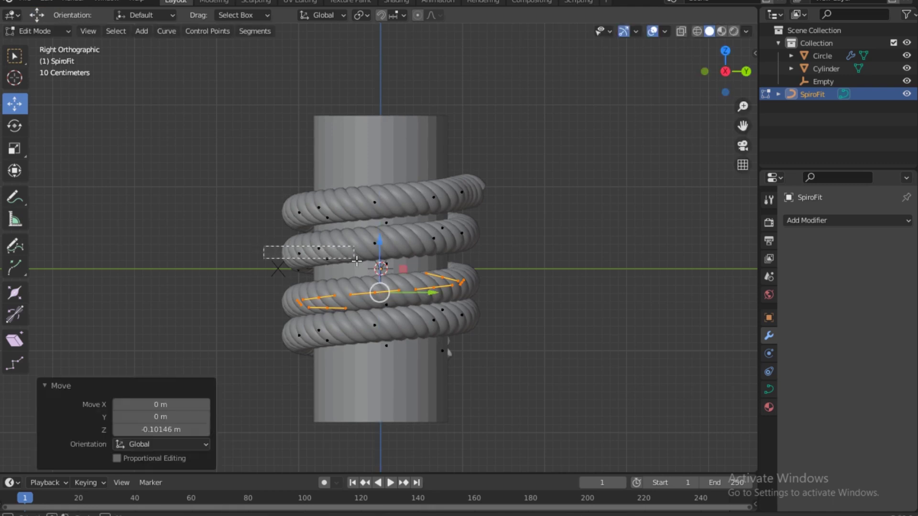
# Select the control points of the third coil from the bottom and lower them along Z onto the coil beneath
pyautogui.moveTo(262, 244); pyautogui.dragTo(366, 269)
pyautogui.keyDown('shift'); pyautogui.moveTo(369, 227); pyautogui.dragTo(404, 266); pyautogui.keyUp('shift')
pyautogui.keyDown('shift'); pyautogui.moveTo(422, 221); pyautogui.dragTo(473, 245); pyautogui.keyUp('shift')
pyautogui.moveTo(381, 190); pyautogui.dragTo(381, 211)
# Select the top coil's control points, lower them along Z close to the other coils, and clear the selection
pyautogui.moveTo(278, 195); pyautogui.dragTo(345, 228)
pyautogui.moveTo(371, 192); pyautogui.dragTo(388, 220)
pyautogui.keyDown('shift'); pyautogui.moveTo(423, 180); pyautogui.dragTo(452, 227); pyautogui.keyUp('shift')
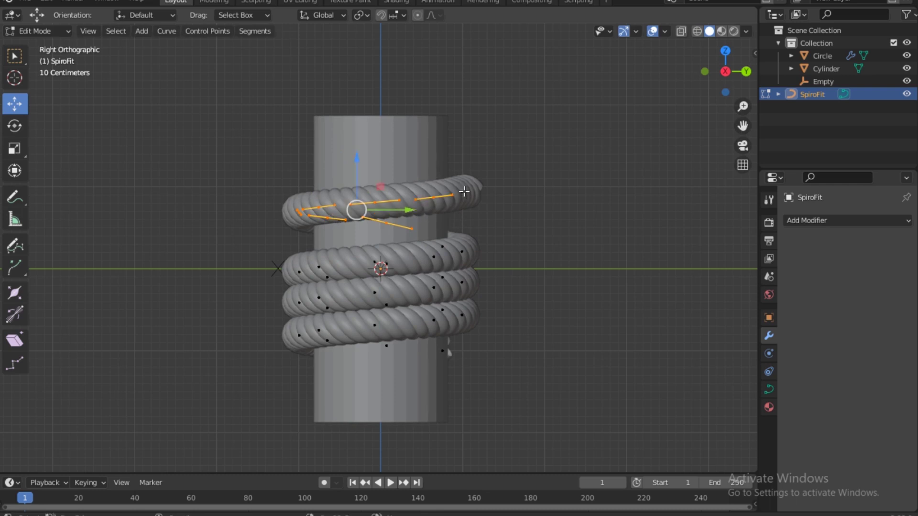
pyautogui.keyDown('shift'); pyautogui.click(470, 211); pyautogui.keyUp('shift')
pyautogui.moveTo(372, 163); pyautogui.dragTo(375, 188)
pyautogui.click(627, 178)
# Raise one control point where the middle coils bunch together slightly along Z and clear the selection
pyautogui.moveTo(717, 82); pyautogui.dragTo(675, 104)
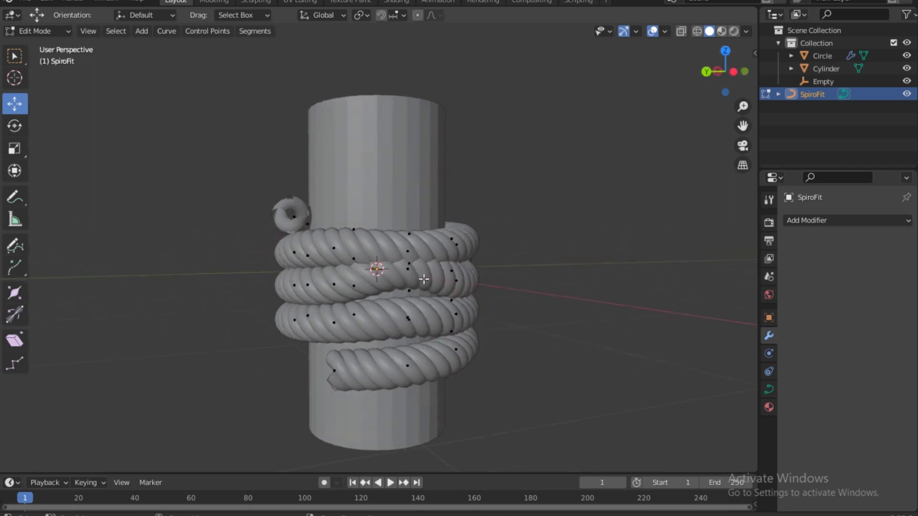
pyautogui.moveTo(726, 71); pyautogui.dragTo(740, 108)
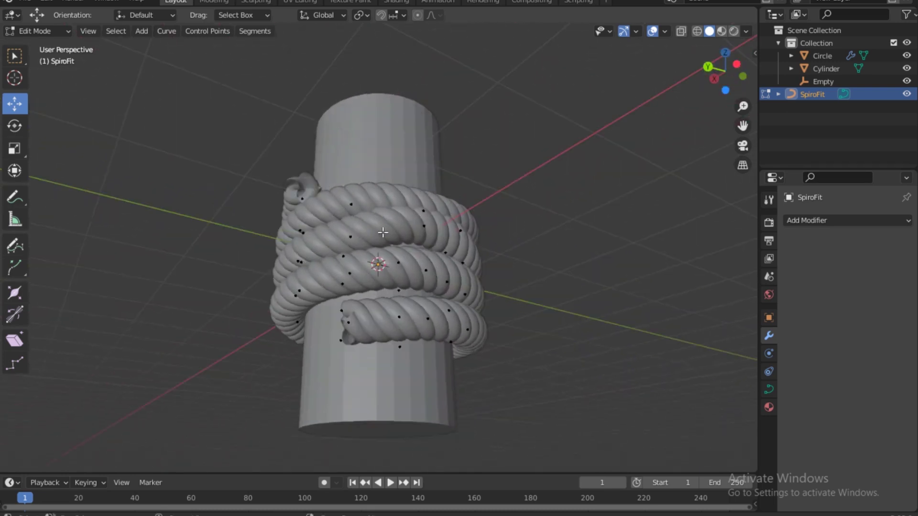
pyautogui.click(421, 224)
pyautogui.moveTo(424, 191); pyautogui.dragTo(423, 184)
pyautogui.hotkey('alt', 'a')
pyautogui.moveTo(742, 73); pyautogui.dragTo(726, 75)
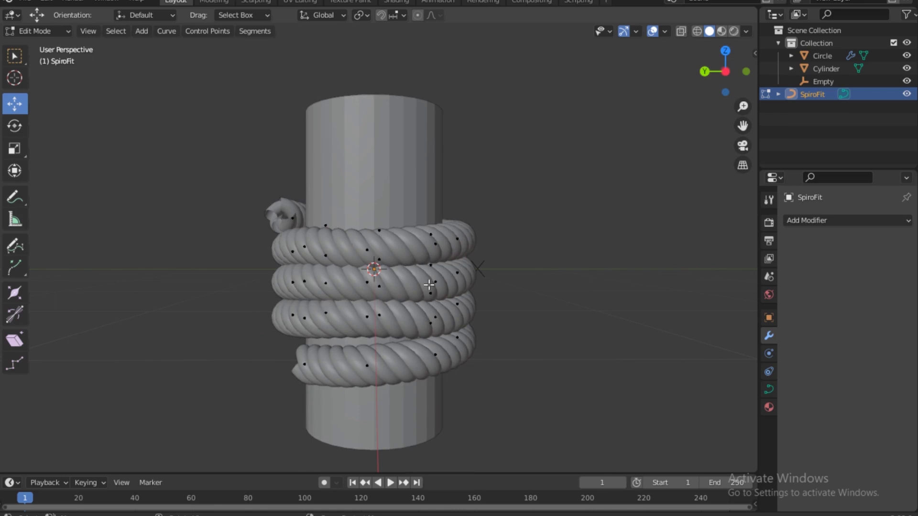
pyautogui.click(360, 356)
pyautogui.click(270, 347)
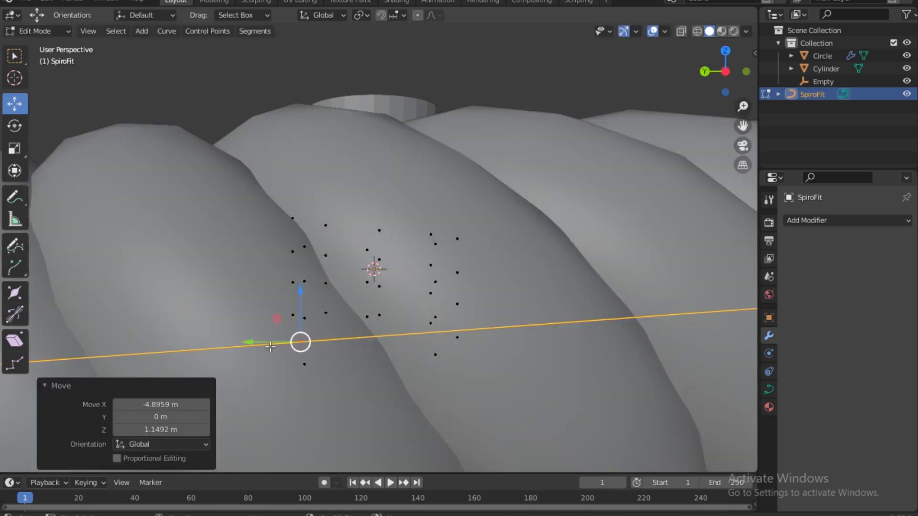
pyautogui.hotkey('ctrl', 'z')
# Raise the control points at the rope's lower end about 0.087 m along Z
pyautogui.moveTo(267, 345); pyautogui.dragTo(329, 385)
pyautogui.moveTo(333, 314); pyautogui.dragTo(335, 308)
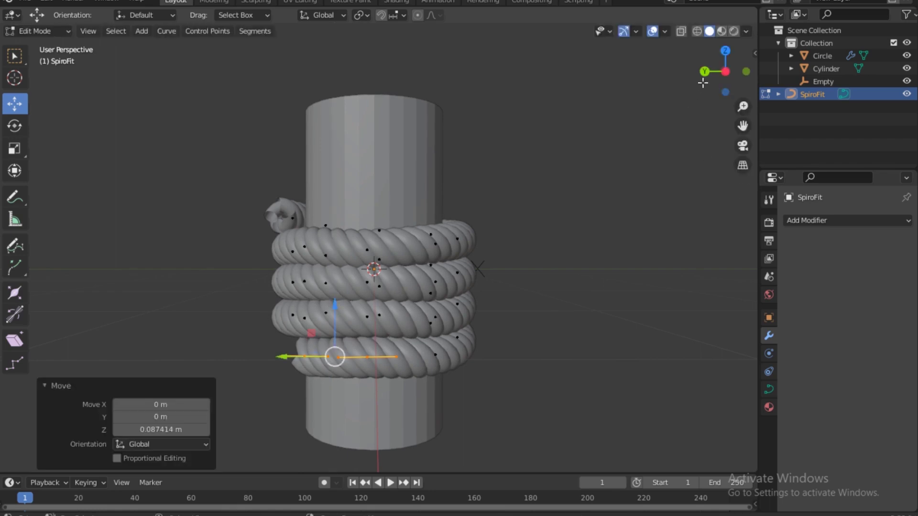
# Extrude the curve's upper end point away from the cylinder by about −1.66 m in X and 0.52 m in Y
pyautogui.moveTo(702, 86); pyautogui.dragTo(717, 101)
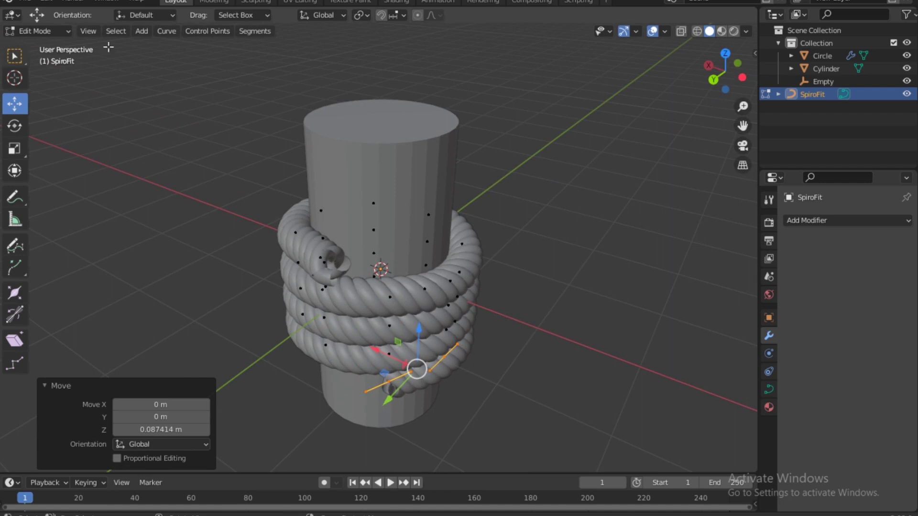
pyautogui.moveTo(723, 72); pyautogui.dragTo(724, 79)
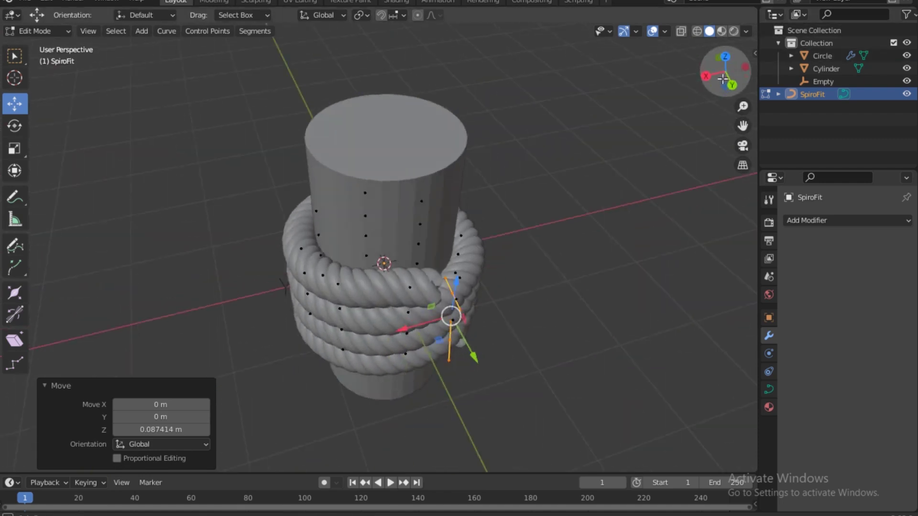
pyautogui.click(411, 299)
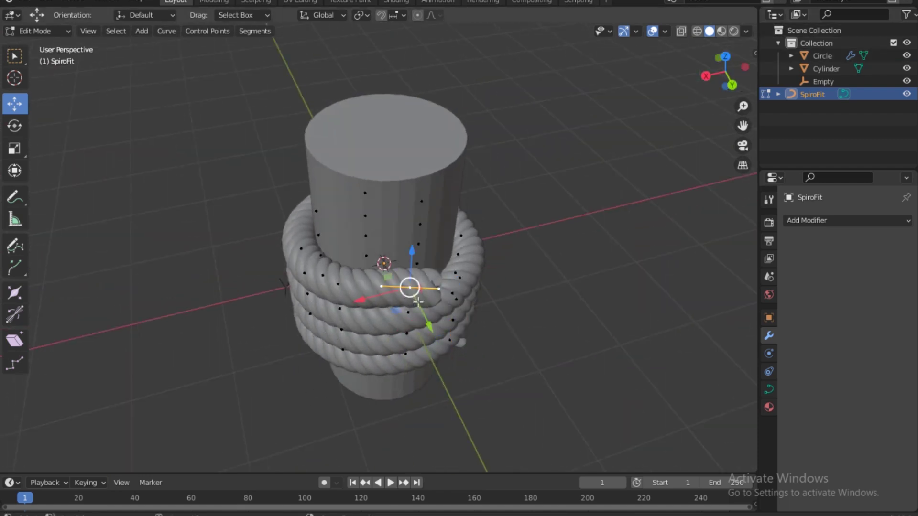
pyautogui.press('g')
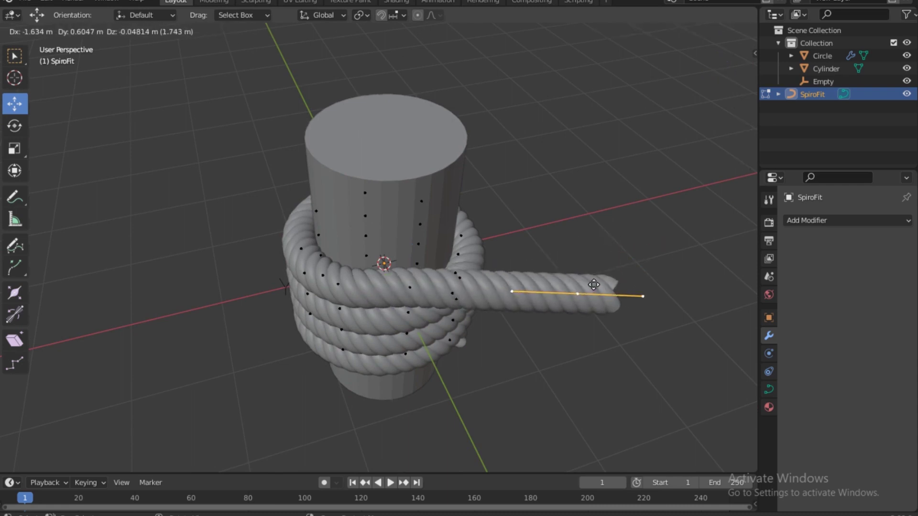
pyautogui.click(589, 297)
pyautogui.moveTo(712, 94); pyautogui.dragTo(716, 63)
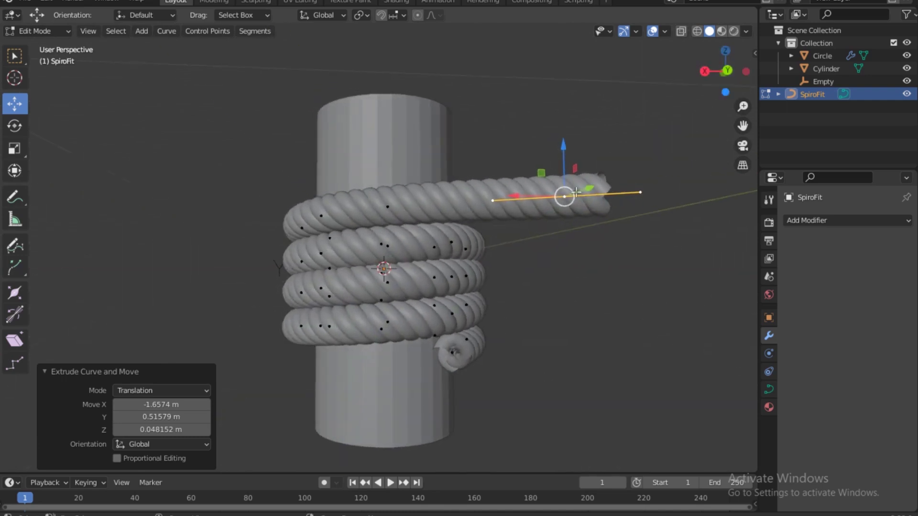
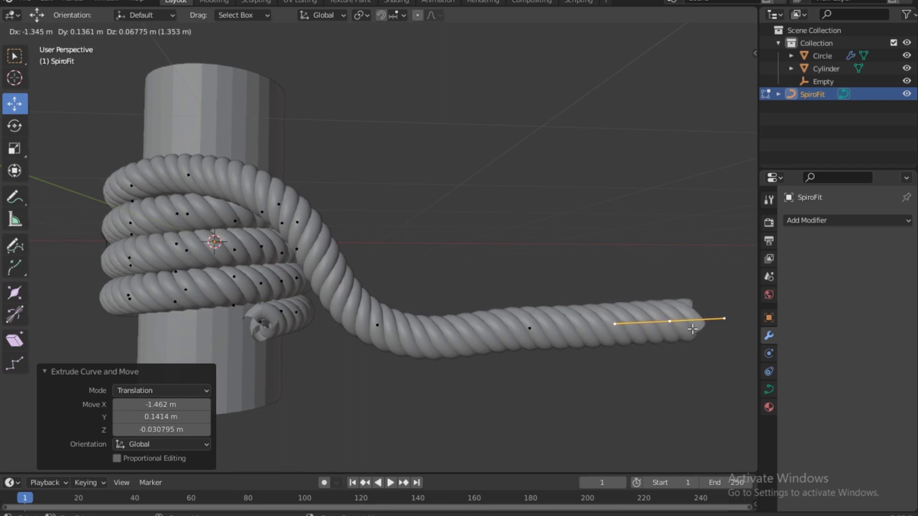
# Extend the loose upper rope end by extruding points about −1.34 m in X, then about −0.70 m and −0.56 m in Z
pyautogui.click(692, 329)
pyautogui.press('e')
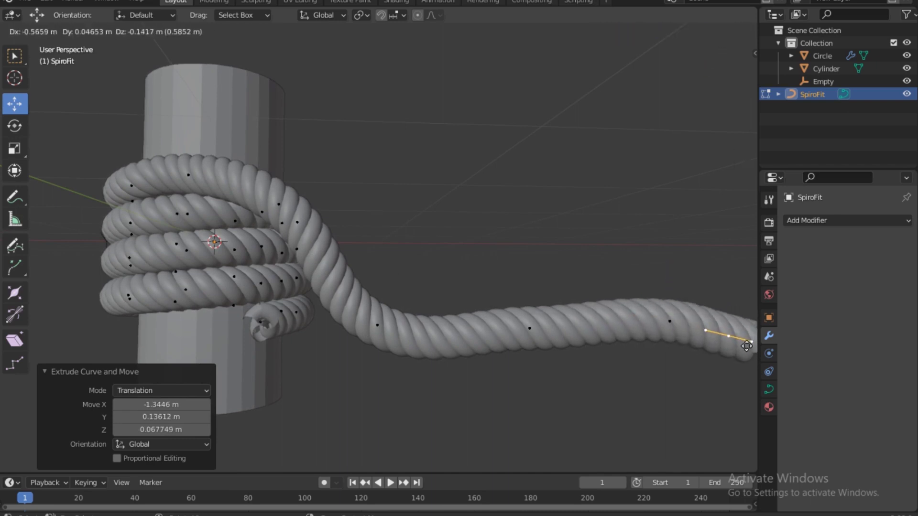
pyautogui.click(711, 398)
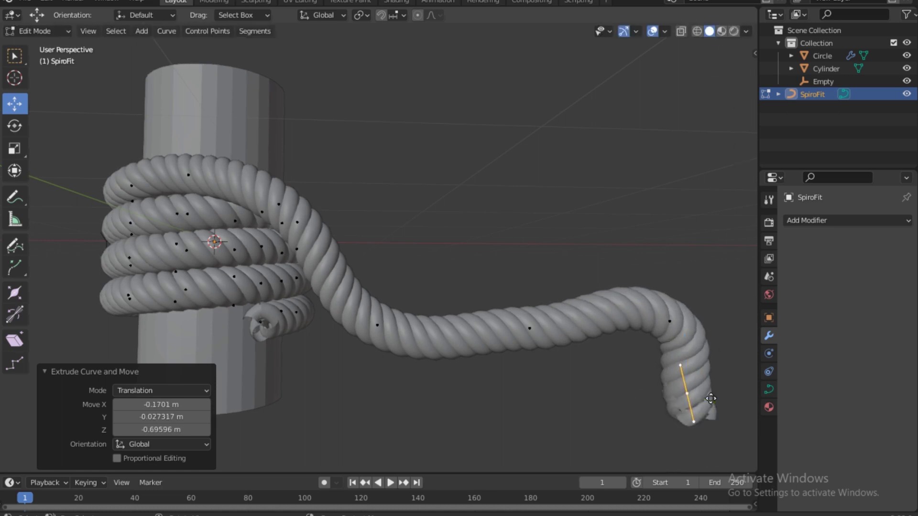
pyautogui.press('e')
pyautogui.click(711, 446)
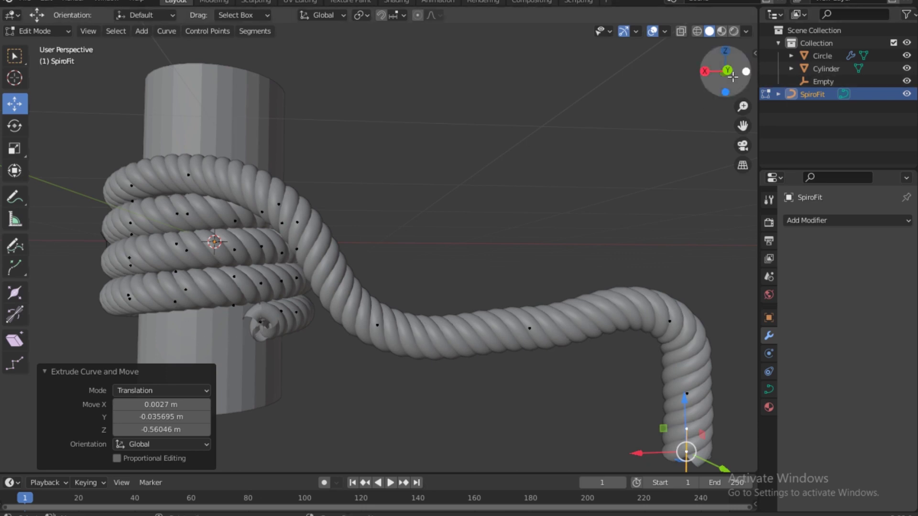
# Move the control point at the rope's lower end by about −0.23 m in X, 0.78 m in Y and −0.81 m in Z
pyautogui.moveTo(726, 72); pyautogui.dragTo(655, 90)
pyautogui.click(319, 265)
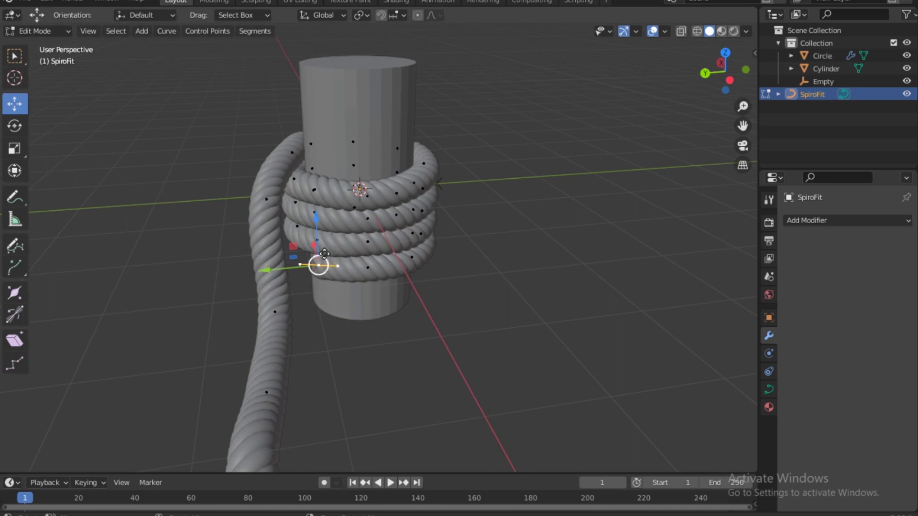
pyautogui.moveTo(324, 254); pyautogui.dragTo(277, 316)
# Shift the lower end's control point beside the loose strand by about −1.05 m in X, −0.60 m in Y and 0.50 m in Z
pyautogui.moveTo(278, 316); pyautogui.dragTo(354, 416, button='middle')
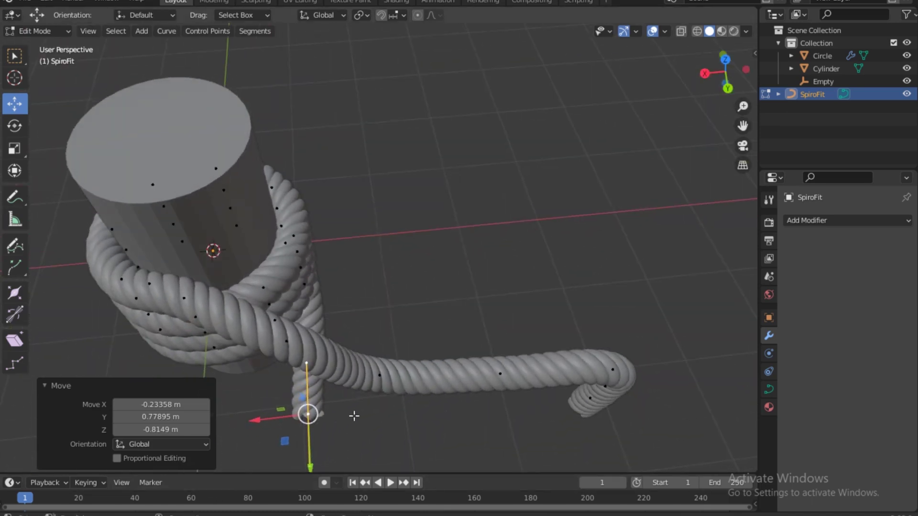
pyautogui.press('g')
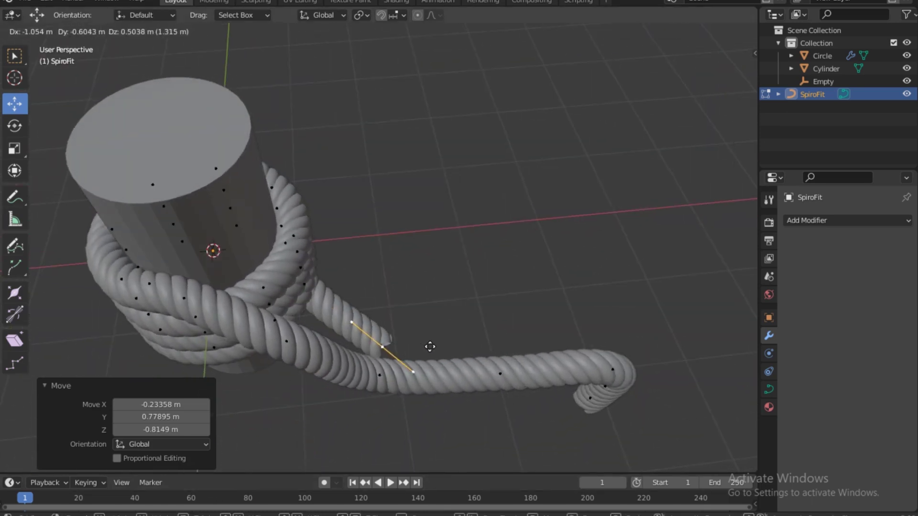
pyautogui.click(430, 347)
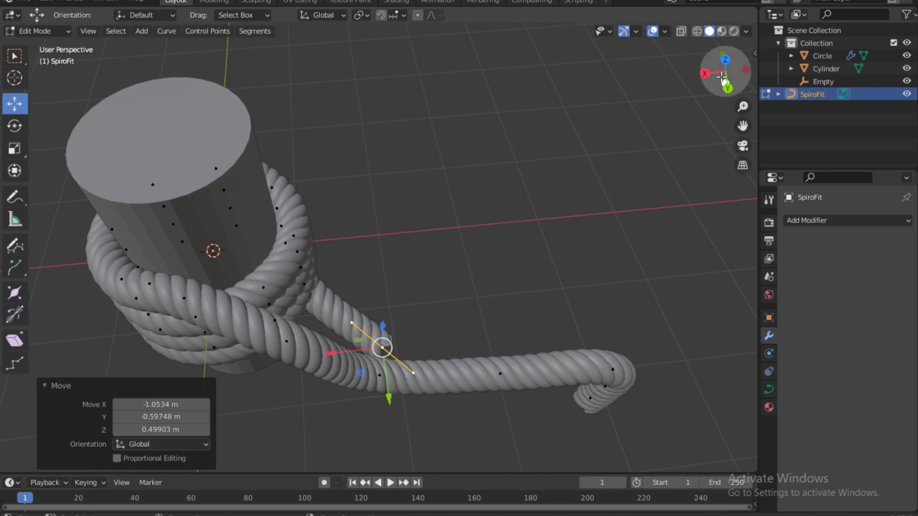
# Move the lower end's control point by about −0.13 m in X, −0.14 m in Y and 0.46 m in Z, and deselect it
pyautogui.moveTo(724, 72); pyautogui.dragTo(342, 413)
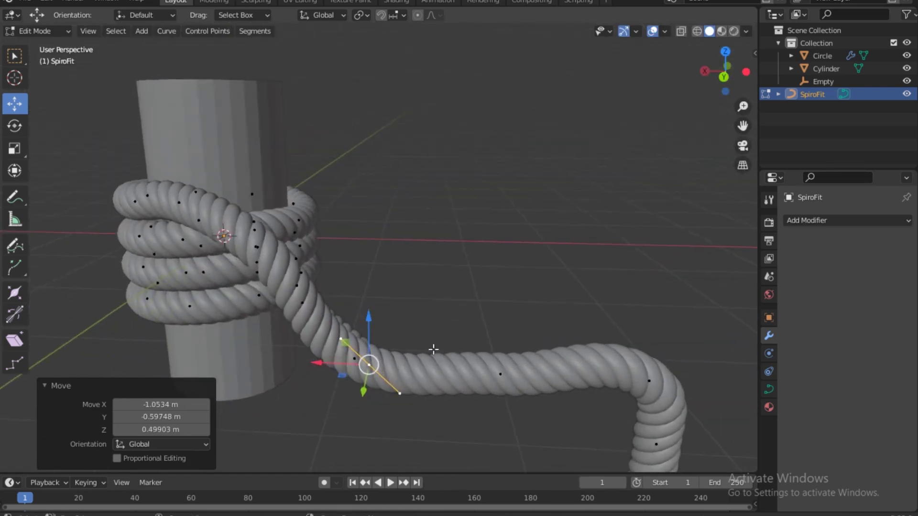
pyautogui.press('g')
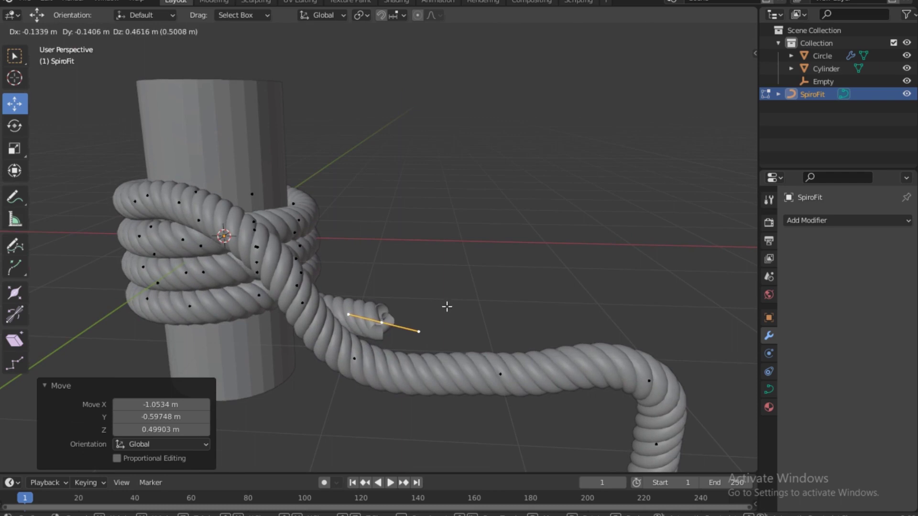
pyautogui.click(447, 307)
pyautogui.click(447, 306)
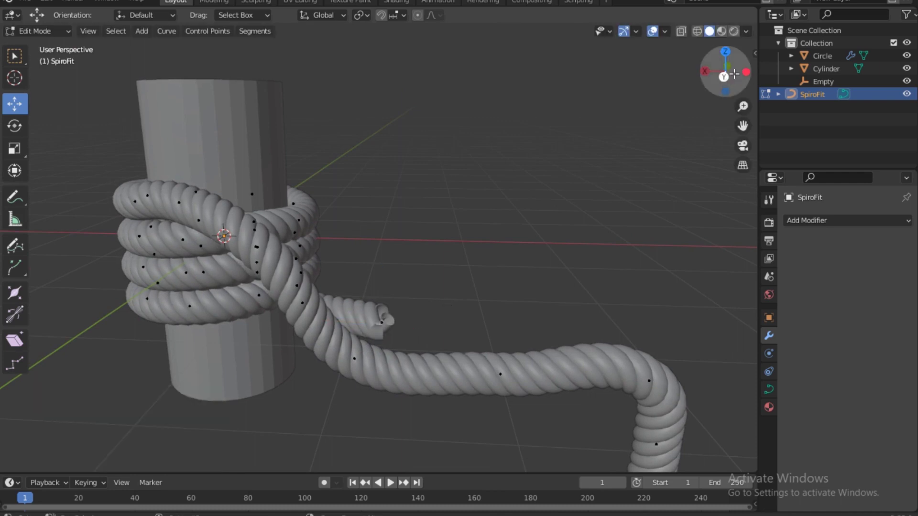
# Extrude the curve's lower end point by about −0.54 m in X, 0.01 m in Y and 0.21 m in Z
pyautogui.moveTo(725, 71); pyautogui.dragTo(712, 132)
pyautogui.click(387, 315)
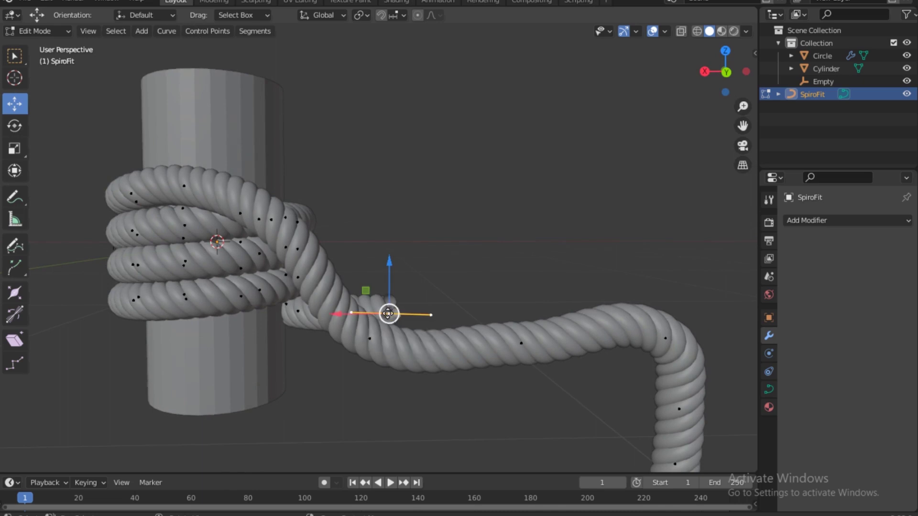
pyautogui.press('g')
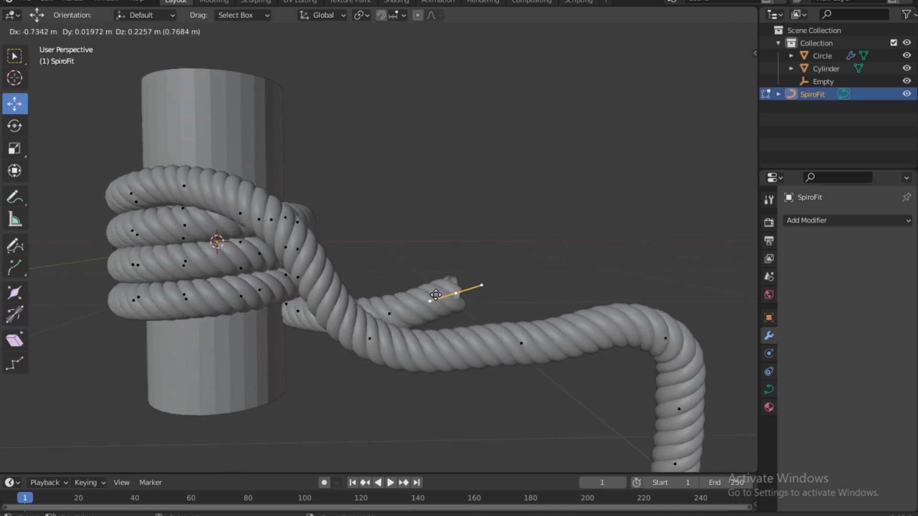
pyautogui.click(435, 294)
pyautogui.moveTo(723, 71); pyautogui.dragTo(727, 77)
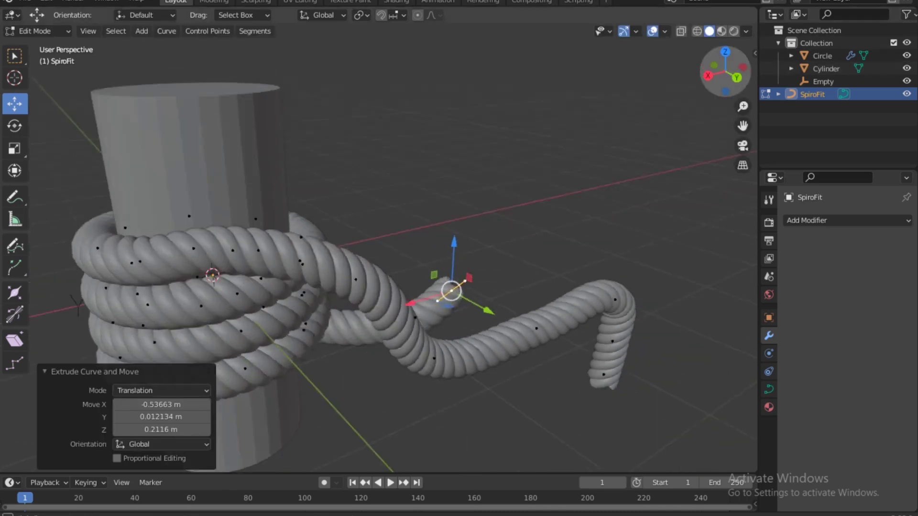
pyautogui.moveTo(493, 231); pyautogui.dragTo(493, 231, button='middle')
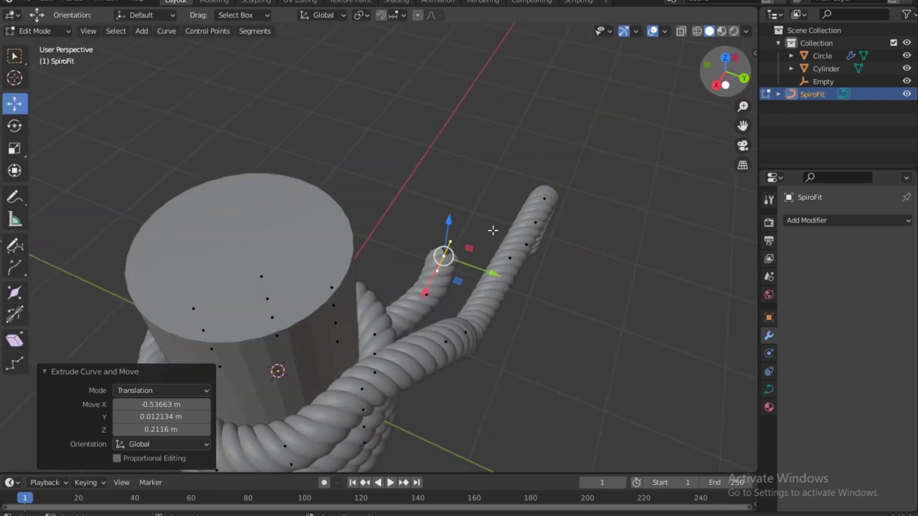
# Move the extruded end point by about −0.18 m in X, 0.93 m in Y and −0.22 m in Z, and lower its neighbouring point
pyautogui.press('g')
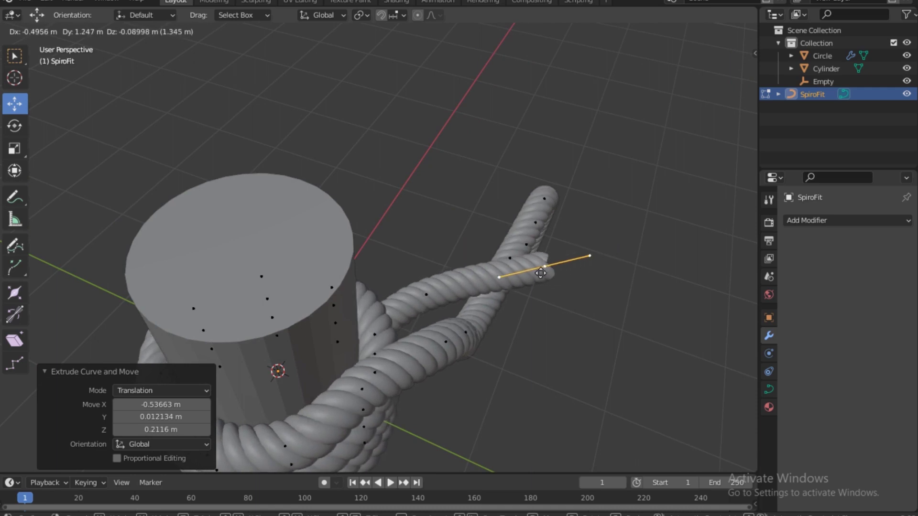
pyautogui.click(539, 275)
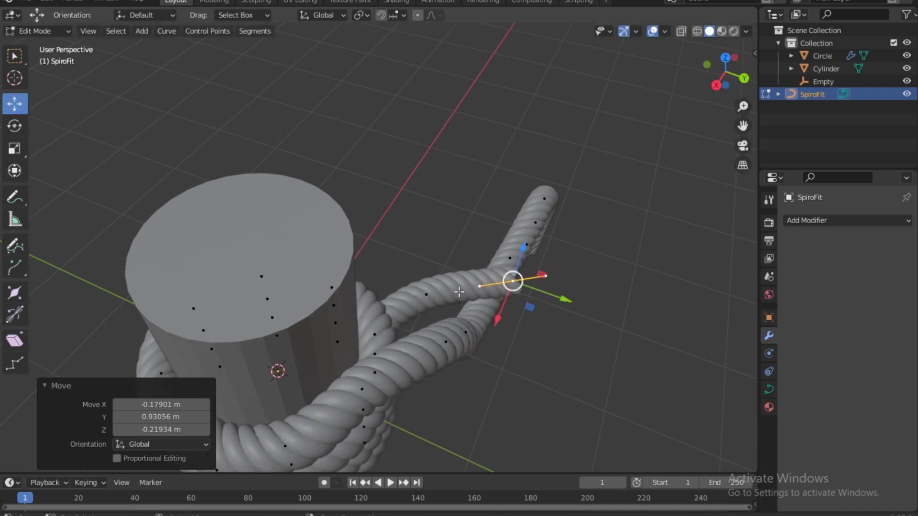
pyautogui.click(432, 295)
pyautogui.press('g')
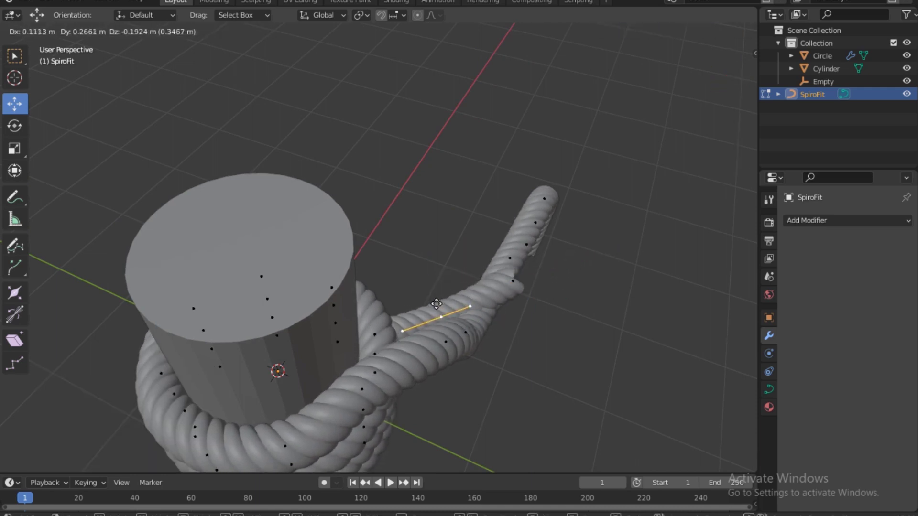
pyautogui.click(437, 306)
# Raise the end point over the other strand and extrude onward, ending with about −0.76 m in X, 0.36 m in Y and −0.11 m in Z
pyautogui.click(521, 286)
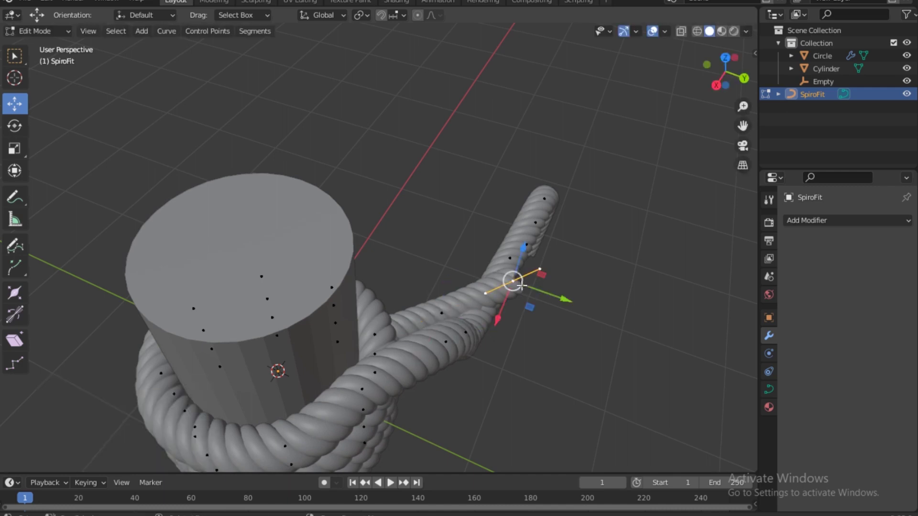
pyautogui.moveTo(726, 79); pyautogui.dragTo(719, 54)
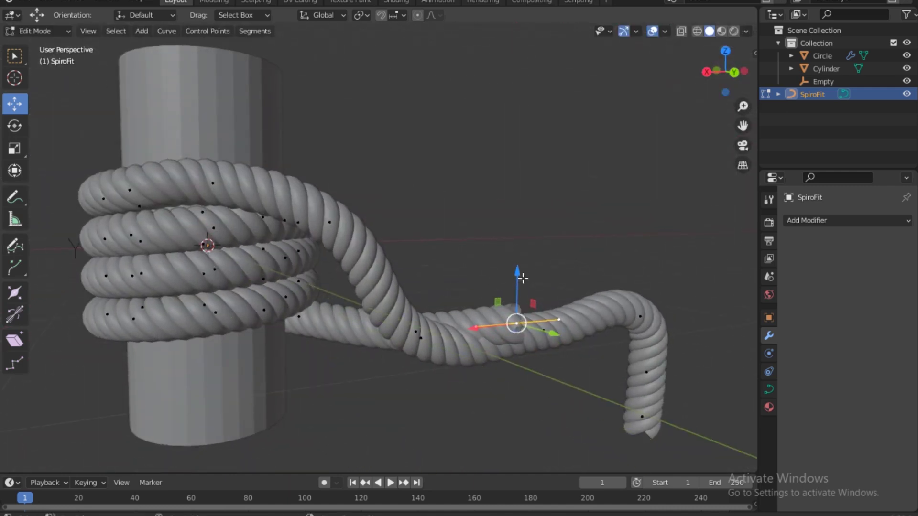
pyautogui.moveTo(523, 278); pyautogui.dragTo(505, 249)
pyautogui.moveTo(533, 308); pyautogui.dragTo(656, 339)
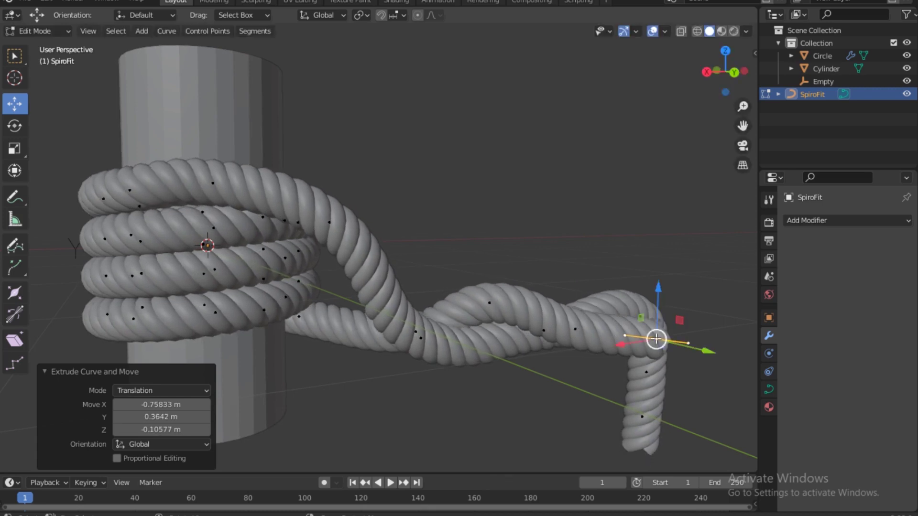
# Extrude the strand's end downward, finishing with about −0.07 m in X, 0.04 m in Y and −1.09 m in Z, and return to Object Mode
pyautogui.moveTo(713, 91); pyautogui.dragTo(697, 91)
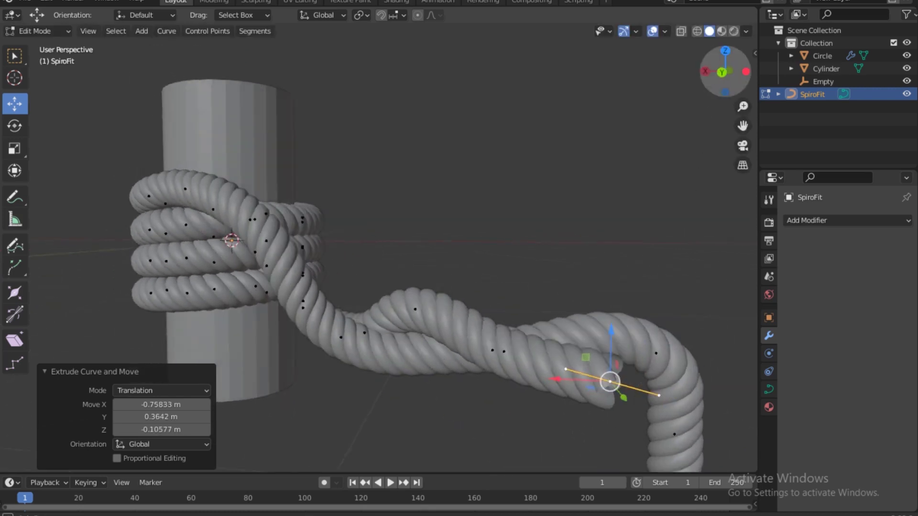
pyautogui.scroll(-1, 594, 342)
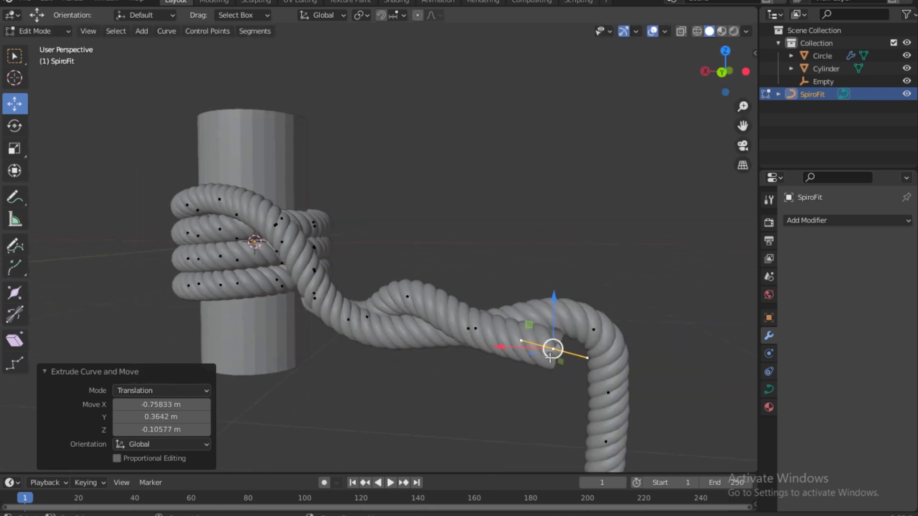
pyautogui.moveTo(559, 343); pyautogui.dragTo(635, 443)
pyautogui.moveTo(725, 72); pyautogui.dragTo(684, 75)
pyautogui.scroll(-3, 374, 334)
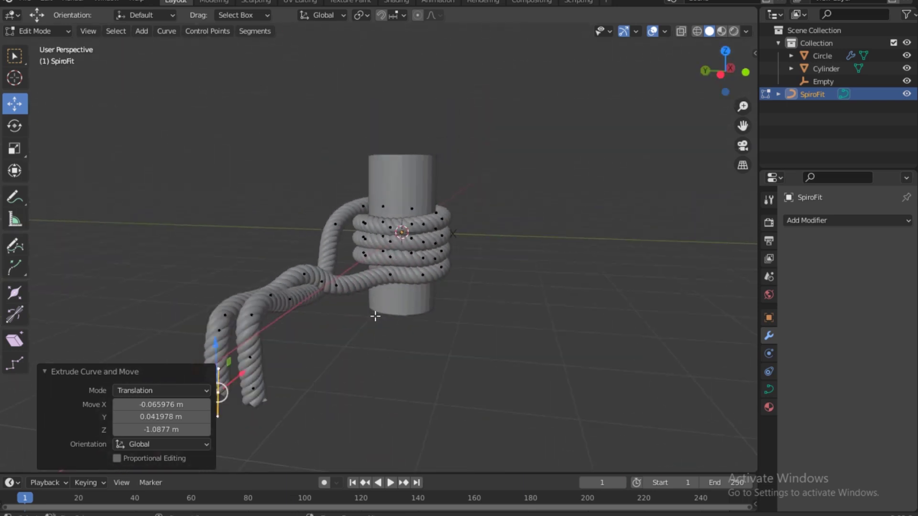
pyautogui.click(58, 31)
pyautogui.click(59, 41)
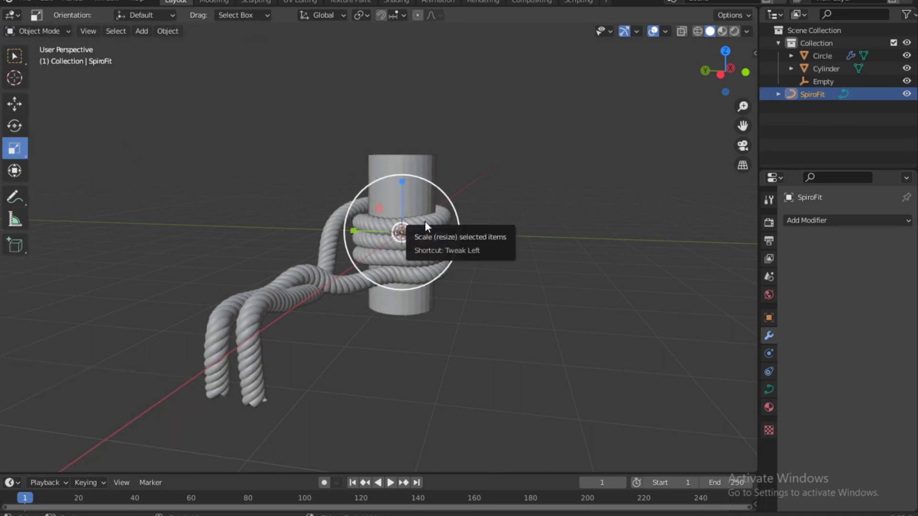
# Open the cylinder for mesh editing in the right orthographic view
pyautogui.scroll(2, 319, 223)
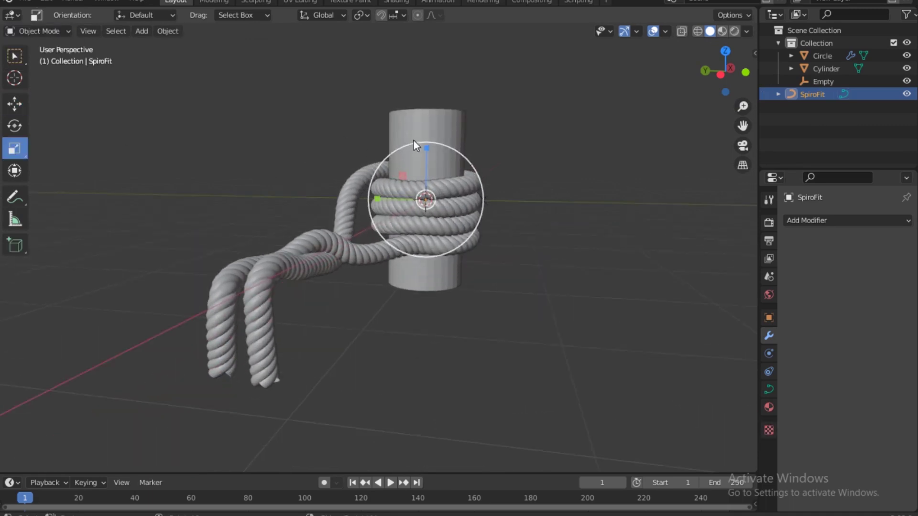
pyautogui.click(462, 114)
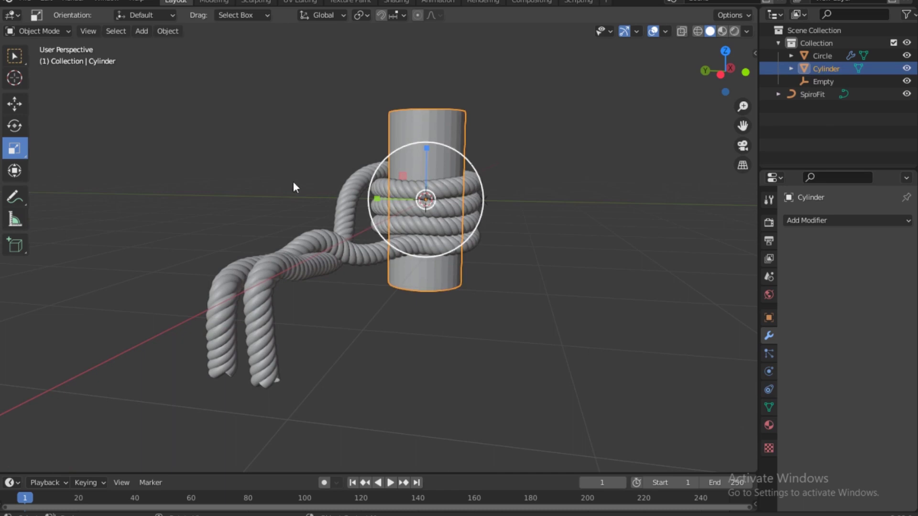
pyautogui.moveTo(293, 182); pyautogui.dragTo(440, 210, button='middle')
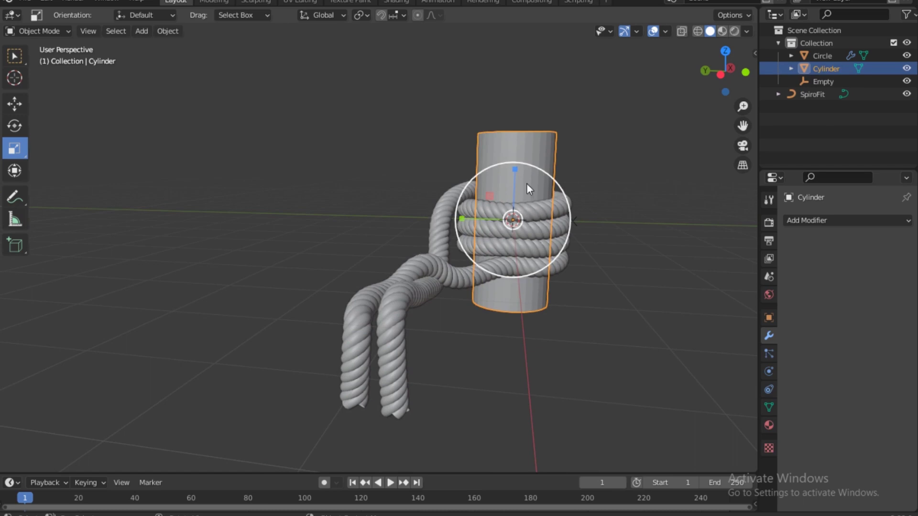
pyautogui.press('`')
pyautogui.click(570, 149)
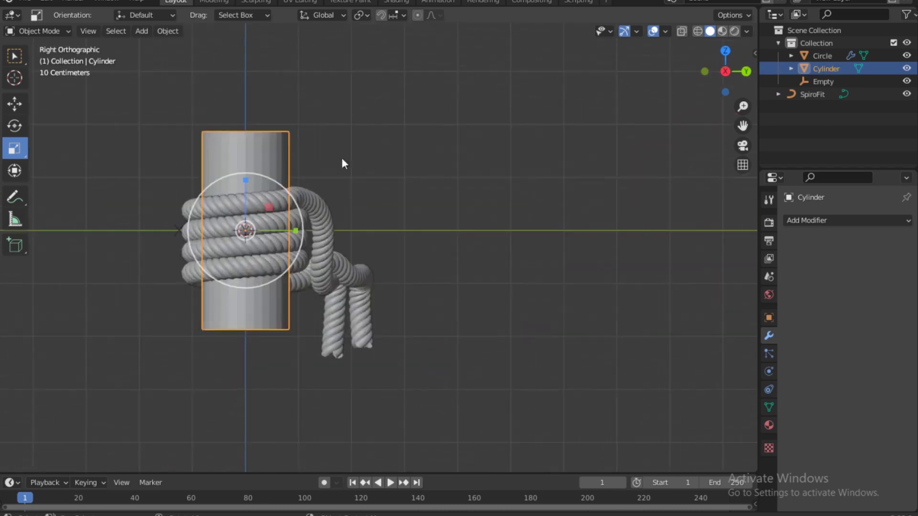
pyautogui.keyDown('shift'); pyautogui.moveTo(222, 163); pyautogui.dragTo(329, 228, button='middle'); pyautogui.keyUp('shift')
pyautogui.scroll(3, 333, 229)
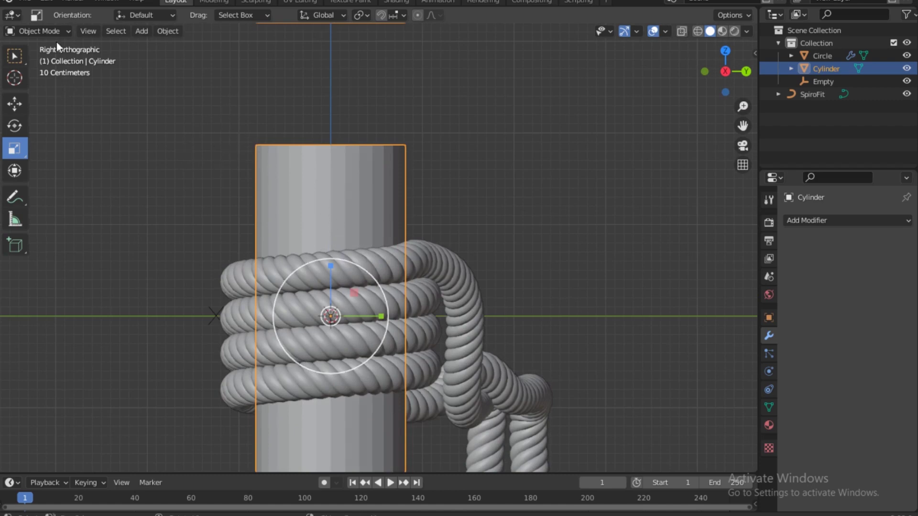
pyautogui.click(43, 31)
pyautogui.click(62, 62)
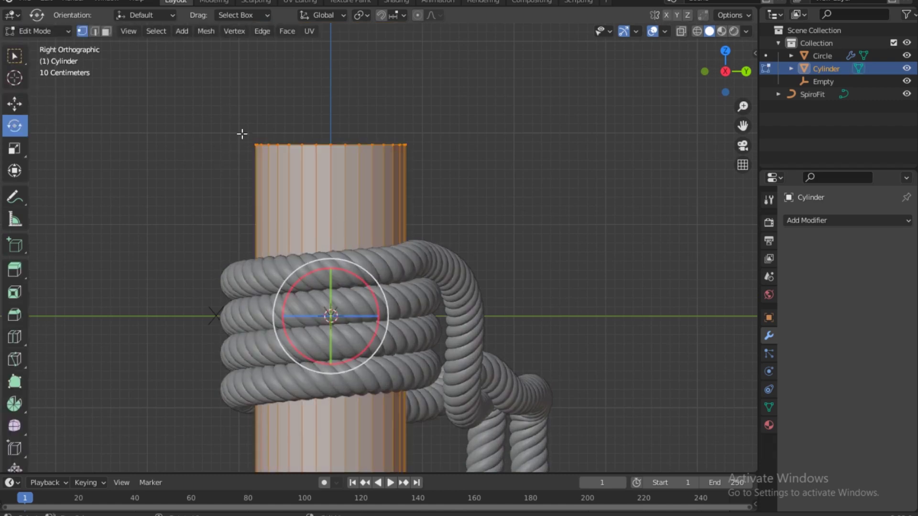
# Select all edges around the cylinder's top rim in edge select mode with X-ray enabled
pyautogui.moveTo(190, 128); pyautogui.dragTo(437, 161)
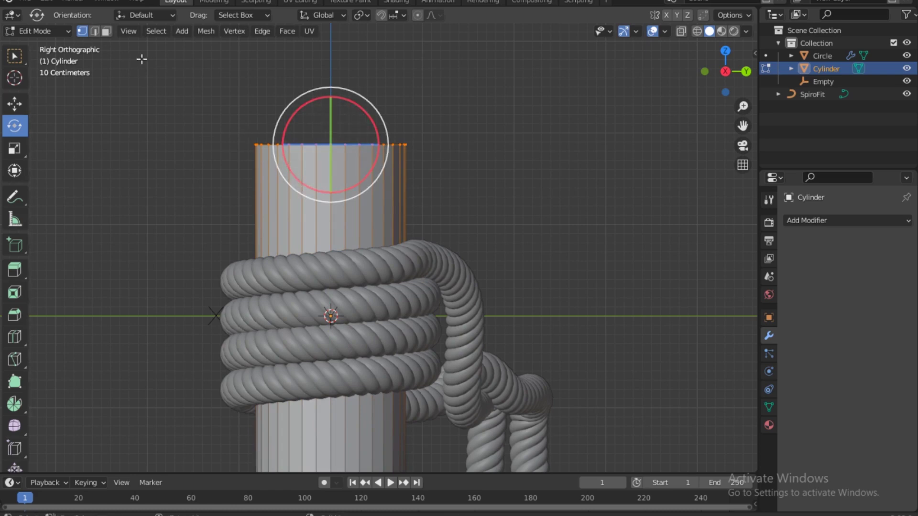
pyautogui.click(93, 31)
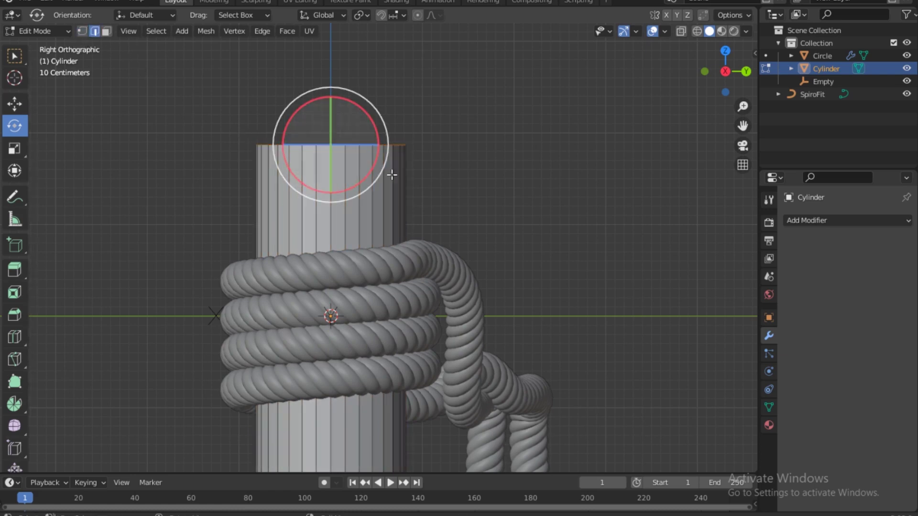
pyautogui.press('r')
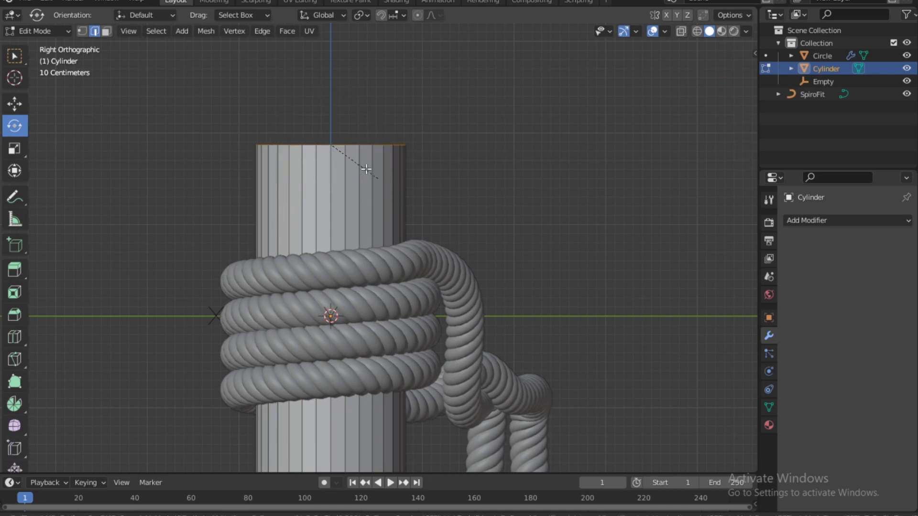
pyautogui.rightClick(423, 153)
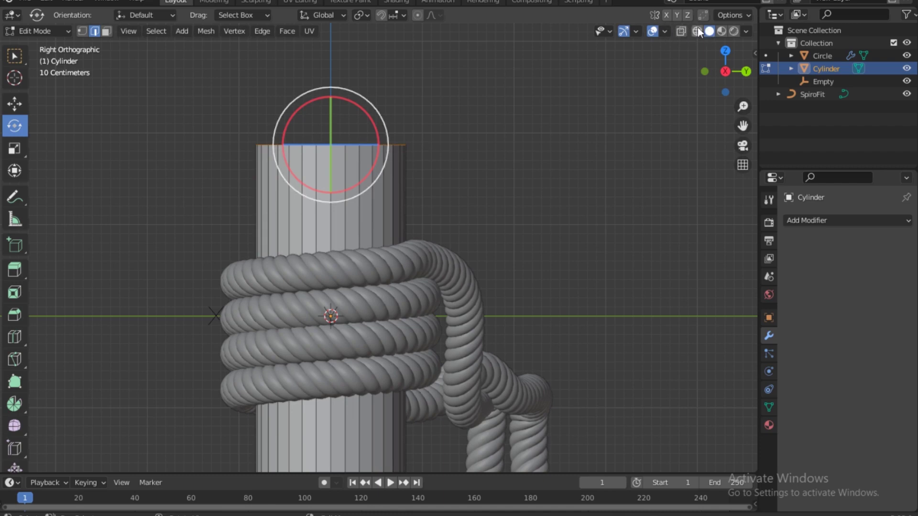
pyautogui.click(681, 32)
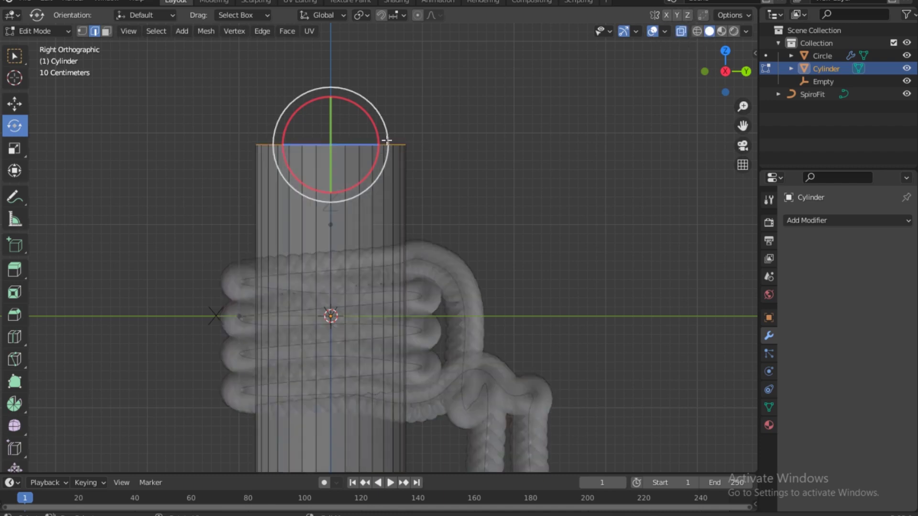
pyautogui.moveTo(183, 122); pyautogui.dragTo(590, 164)
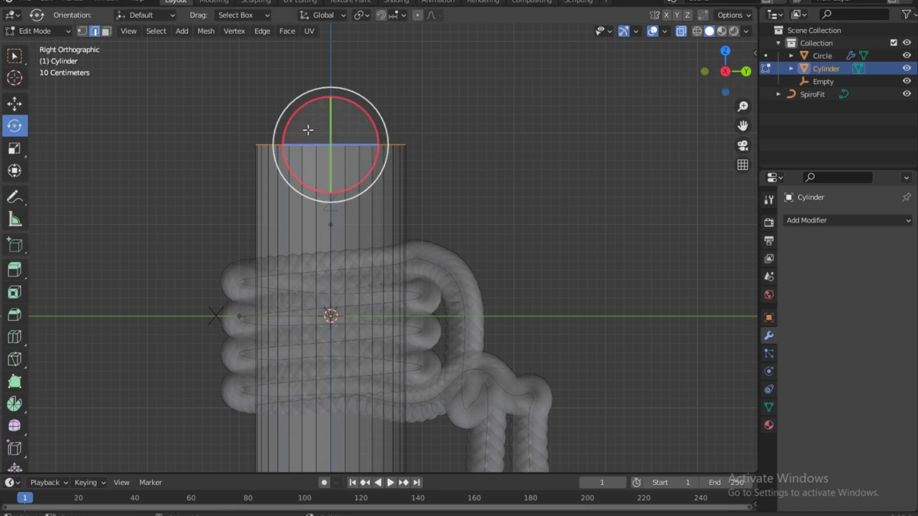
# Bevel the cylinder's top rim with a width of about 0.101 m and 5 segments
pyautogui.moveTo(330, 145)
pyautogui.mouseDown()
pyautogui.moveTo(309, 154)
pyautogui.moveTo(311, 147)
pyautogui.mouseUp()
pyautogui.click(312, 148)
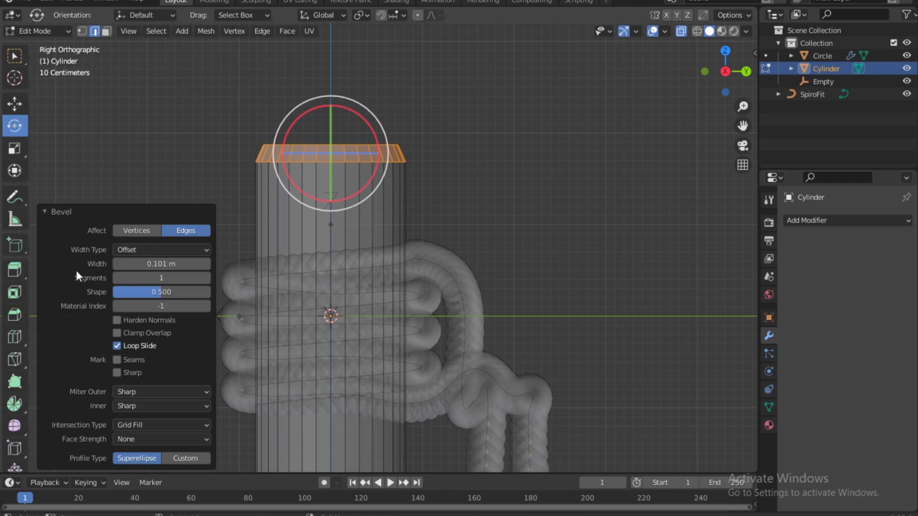
pyautogui.click(208, 278)
pyautogui.click(208, 278)
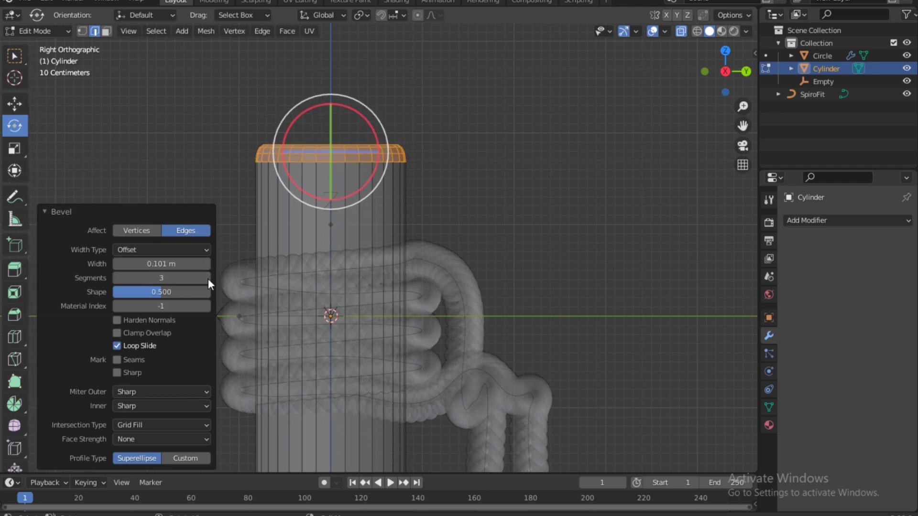
pyautogui.click(208, 278)
pyautogui.click(208, 279)
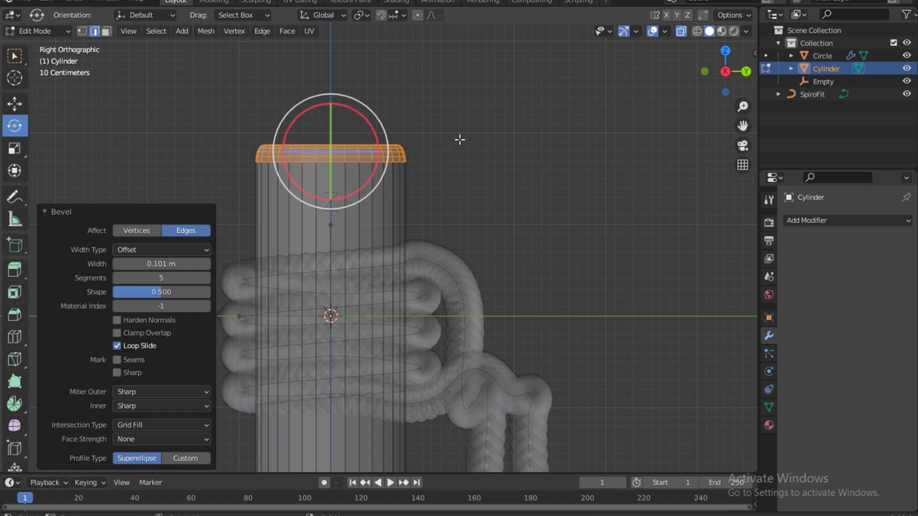
# Lower the whole bevelled top of the cylinder along Z to shorten it above the rope coils, and clear the selection
pyautogui.hotkey('alt', 'a')
pyautogui.moveTo(204, 111); pyautogui.dragTo(421, 193)
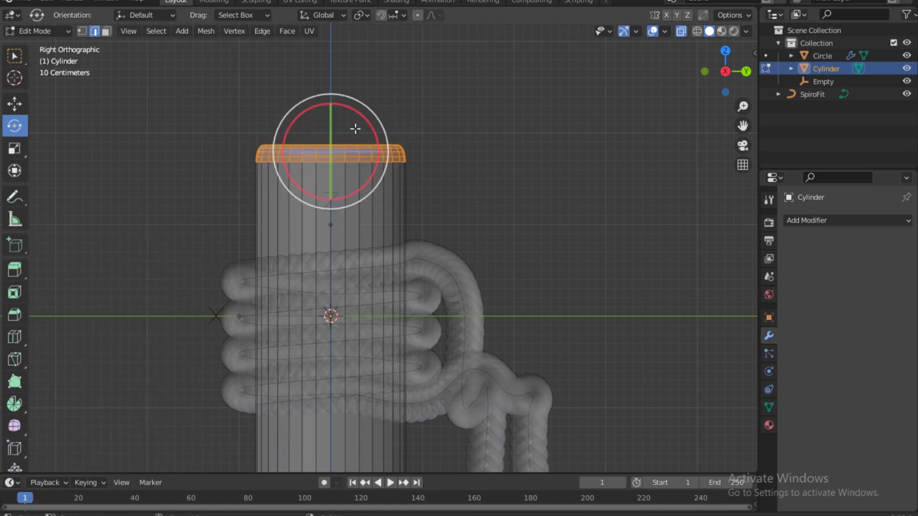
pyautogui.click(14, 103)
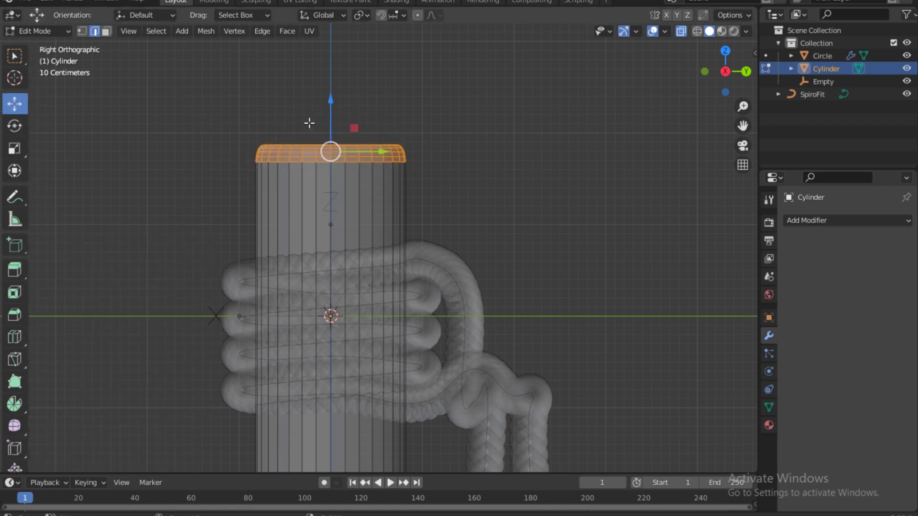
pyautogui.moveTo(331, 98); pyautogui.dragTo(326, 154)
pyautogui.hotkey('alt', 'a')
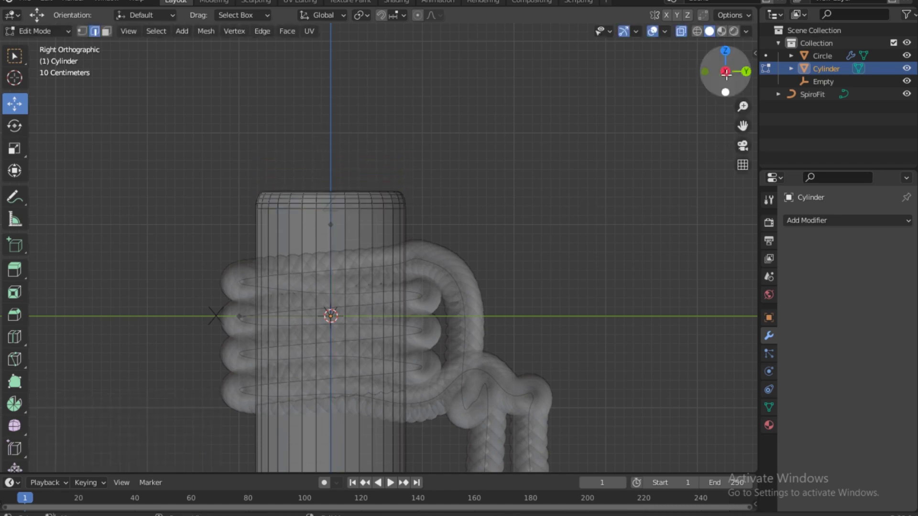
# Leave mesh editing of the cylinder and return to Object Mode
pyautogui.moveTo(726, 72)
pyautogui.mouseDown()
pyautogui.moveTo(732, 76)
pyautogui.moveTo(717, 69)
pyautogui.mouseUp()
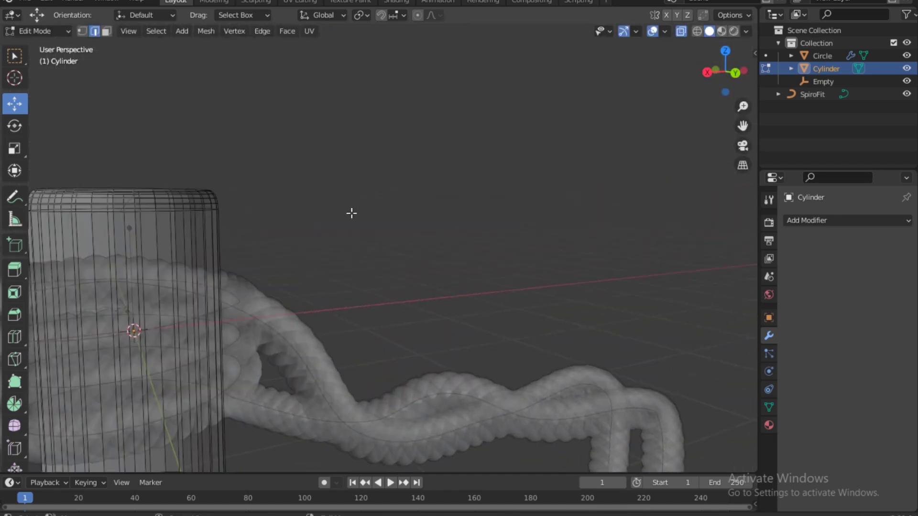
pyautogui.scroll(-2, 351, 214)
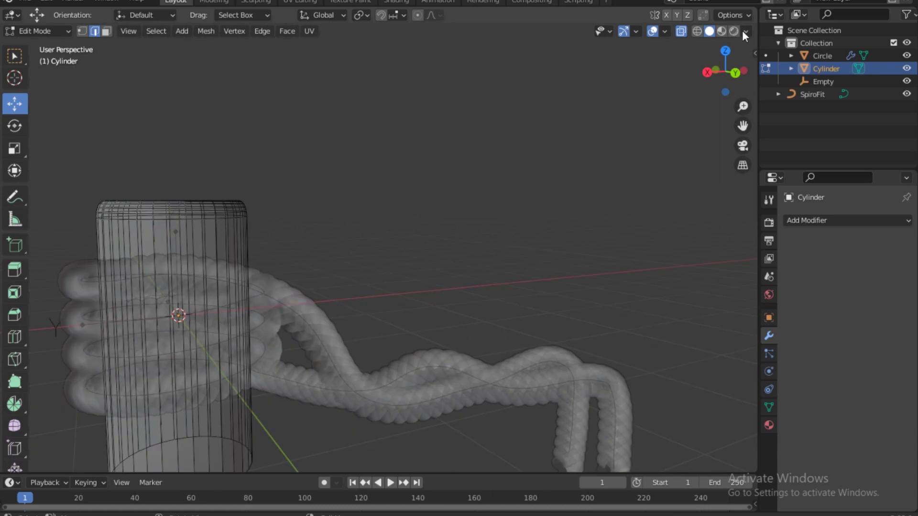
pyautogui.hotkey('shift', 'a')
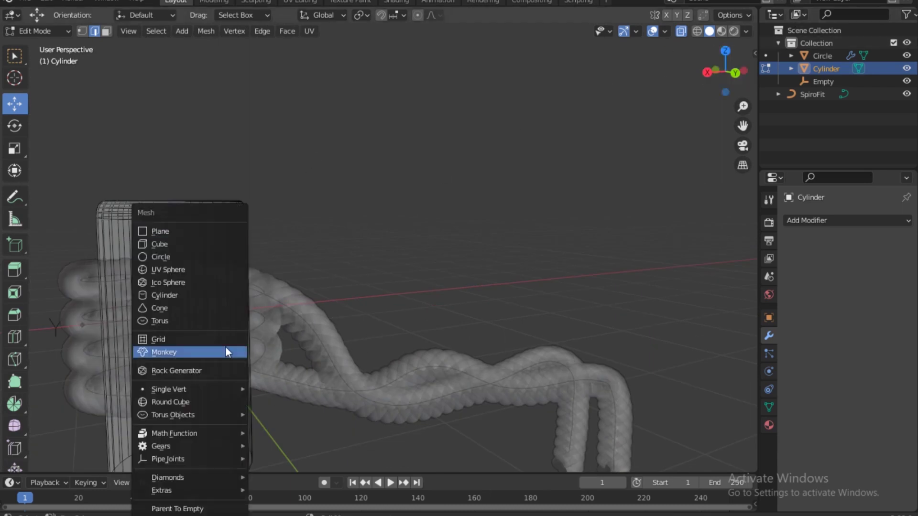
pyautogui.click(36, 33)
pyautogui.press('Tab')
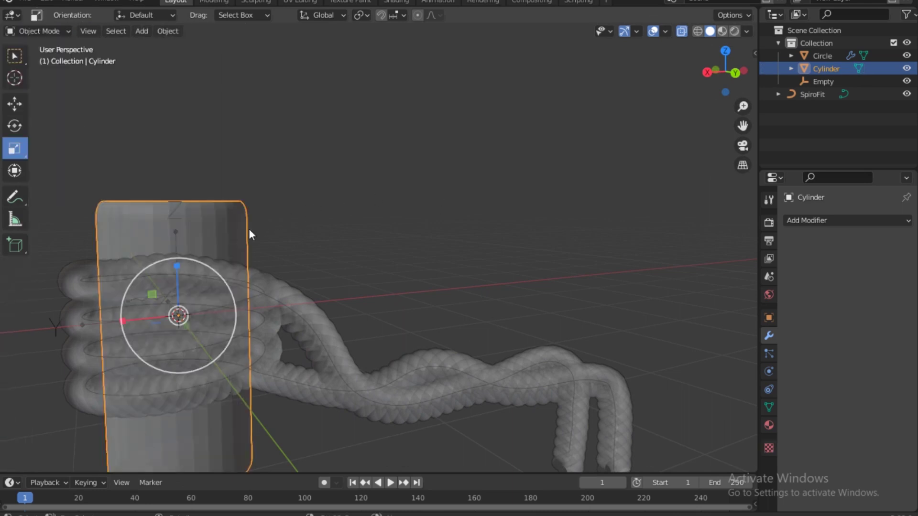
# Add a plane mesh at the origin and scale it up uniformly by about 4.916
pyautogui.hotkey('shift', 'a')
pyautogui.moveTo(258, 103)
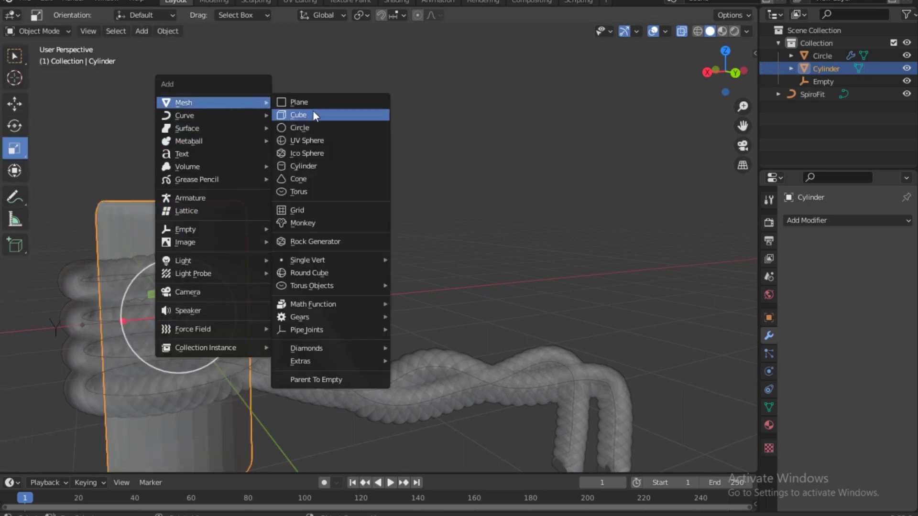
pyautogui.click(311, 103)
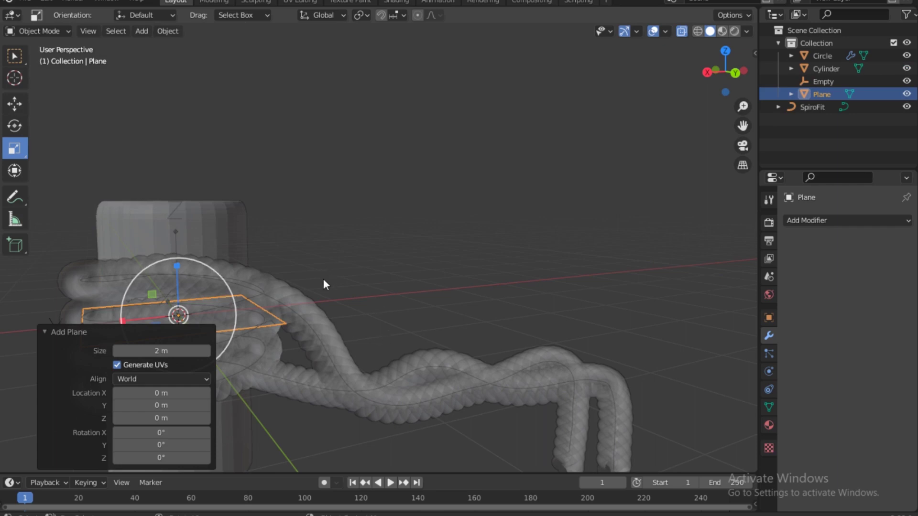
pyautogui.press('s')
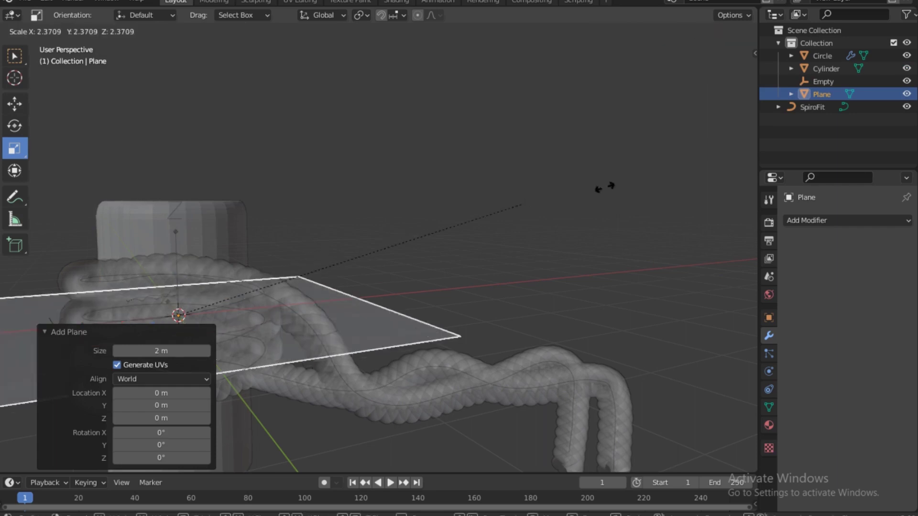
pyautogui.click(127, 88)
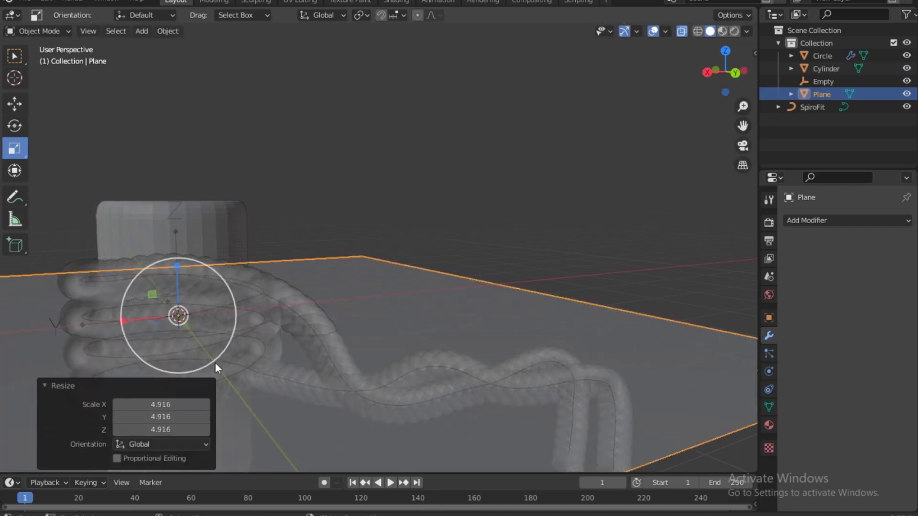
# Lower the plane about 0.896 m along Z in the right orthographic view, and turn X-ray off
pyautogui.press('`')
pyautogui.click(412, 248)
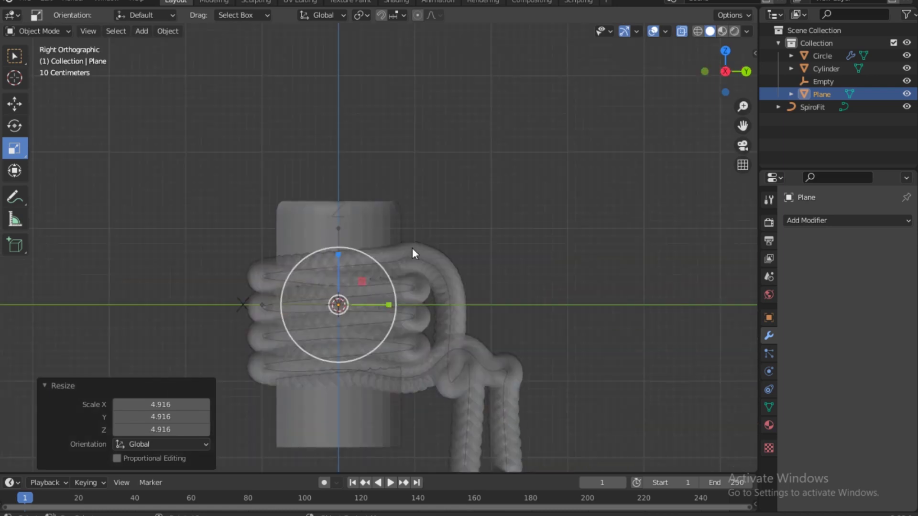
pyautogui.click(19, 105)
pyautogui.moveTo(342, 250); pyautogui.dragTo(329, 329)
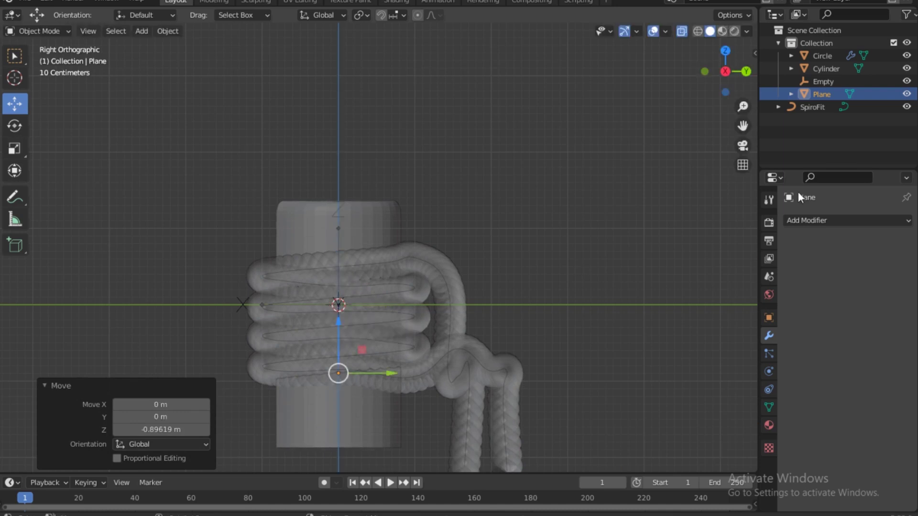
pyautogui.moveTo(726, 71); pyautogui.dragTo(709, 129)
pyautogui.moveTo(565, 209); pyautogui.dragTo(536, 211, button='middle')
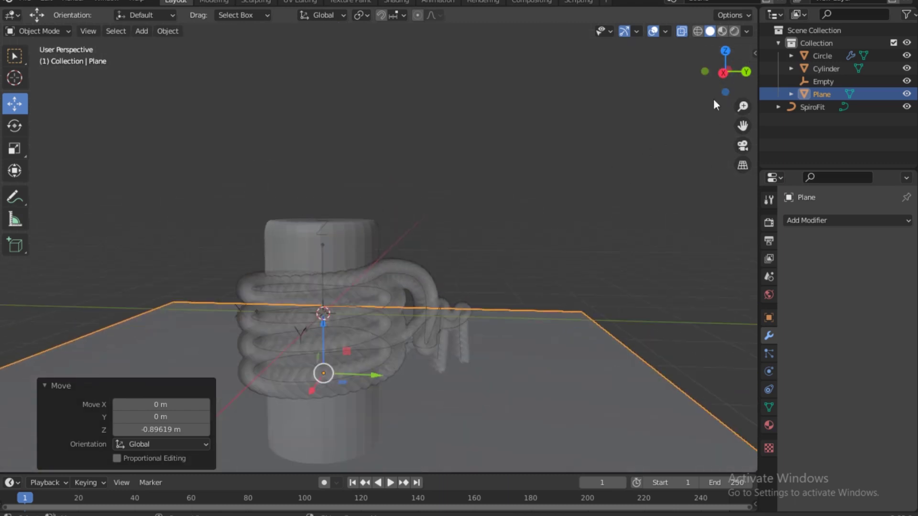
pyautogui.moveTo(722, 72); pyautogui.dragTo(719, 67)
pyautogui.click(684, 33)
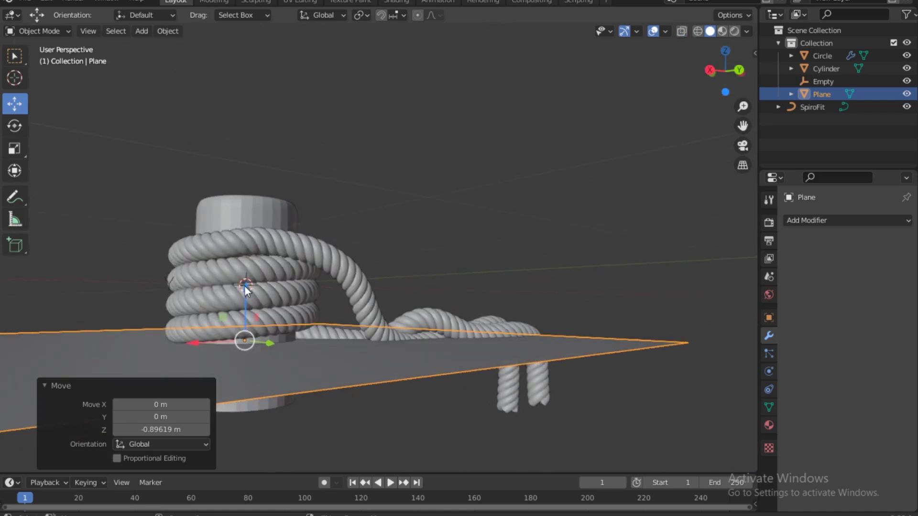
# Lower the plane by about 0.247 m and 0.082 m more along Z, and shift it about 0.317 m along X
pyautogui.moveTo(245, 286); pyautogui.dragTo(246, 303)
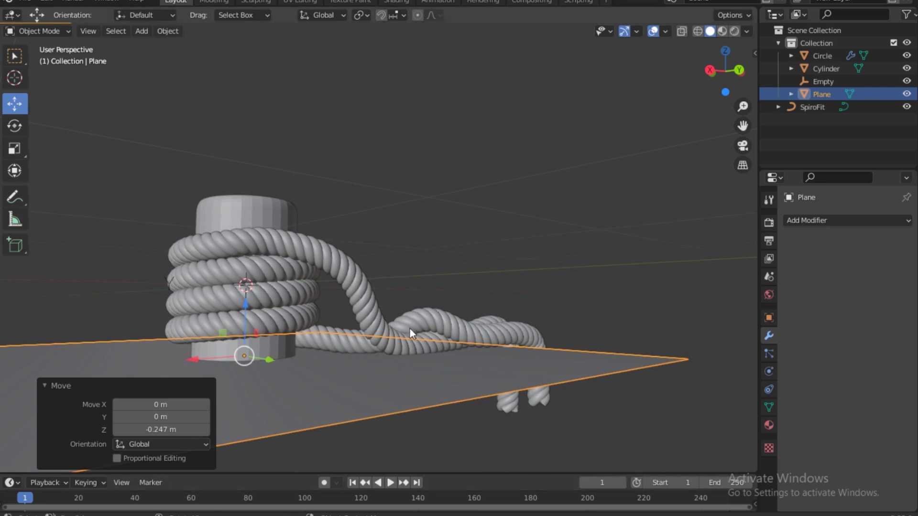
pyautogui.click(246, 309)
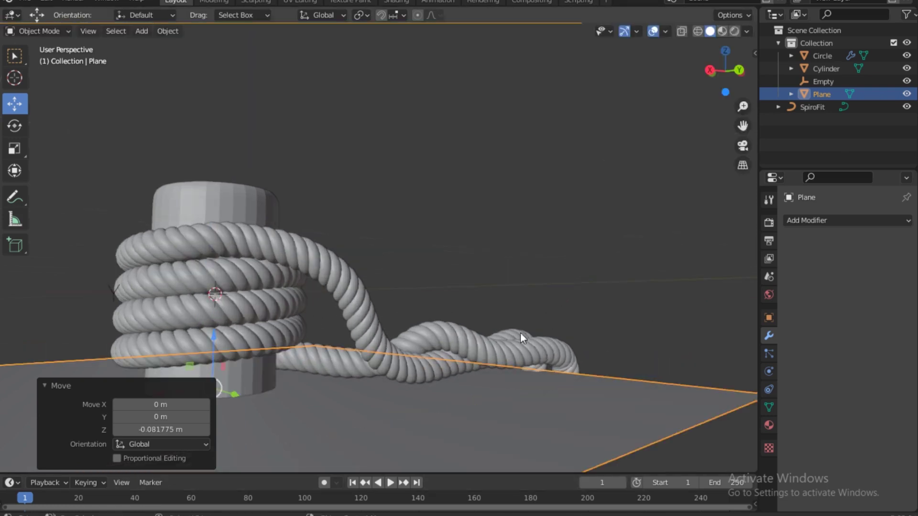
pyautogui.moveTo(725, 72); pyautogui.dragTo(701, 93)
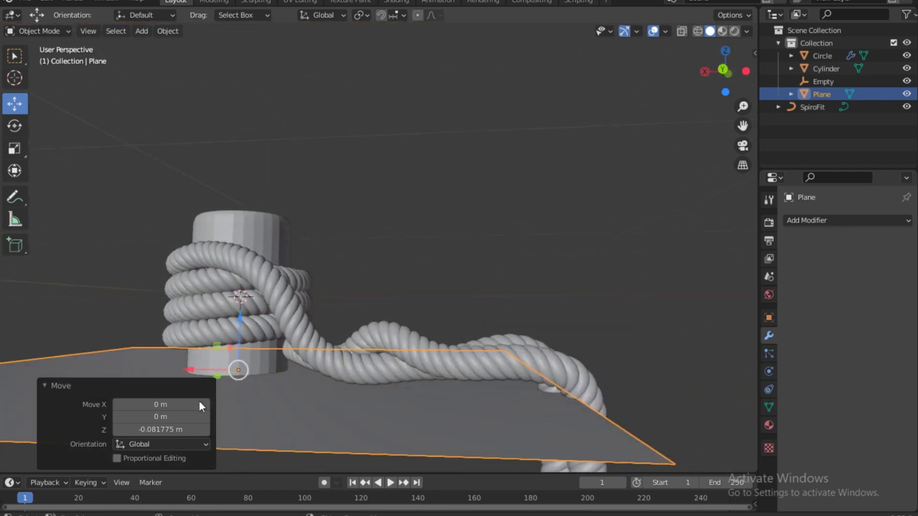
pyautogui.moveTo(188, 370); pyautogui.dragTo(168, 373)
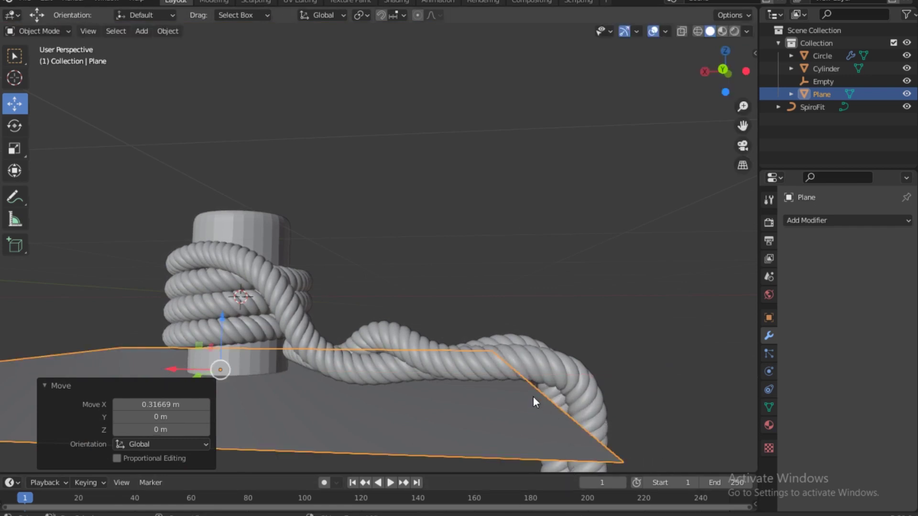
pyautogui.click(531, 355)
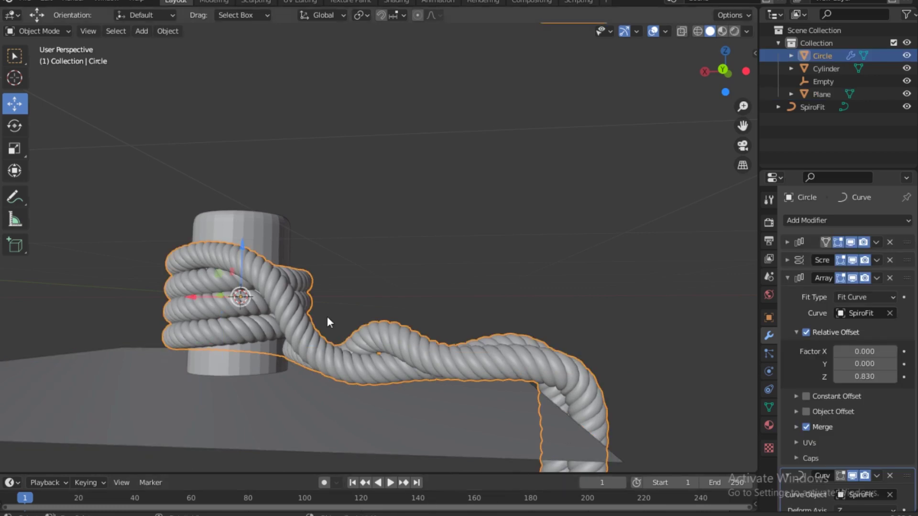
pyautogui.click(33, 28)
pyautogui.click(42, 61)
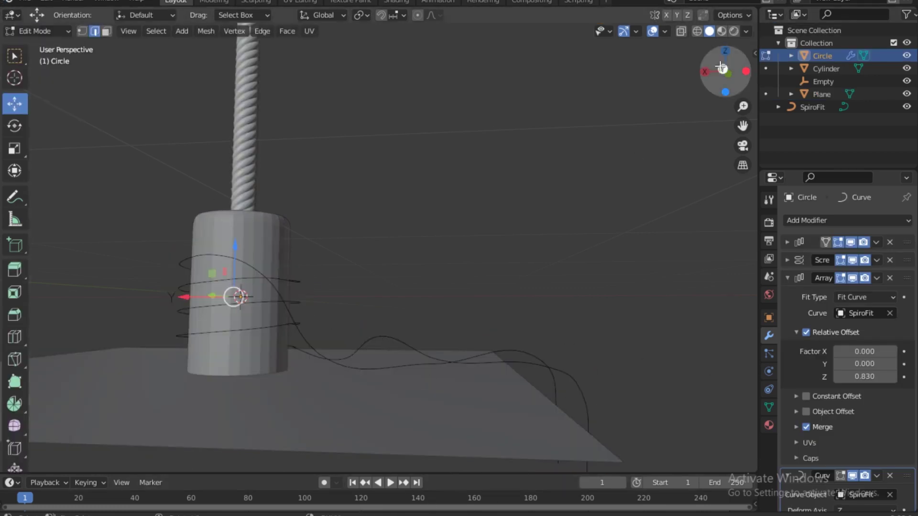
pyautogui.moveTo(725, 71); pyautogui.dragTo(740, 78)
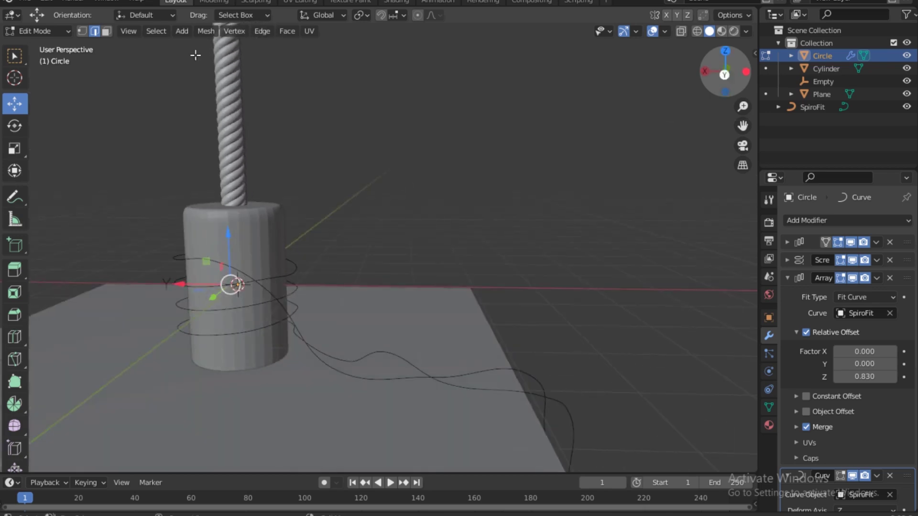
pyautogui.click(33, 31)
pyautogui.click(46, 48)
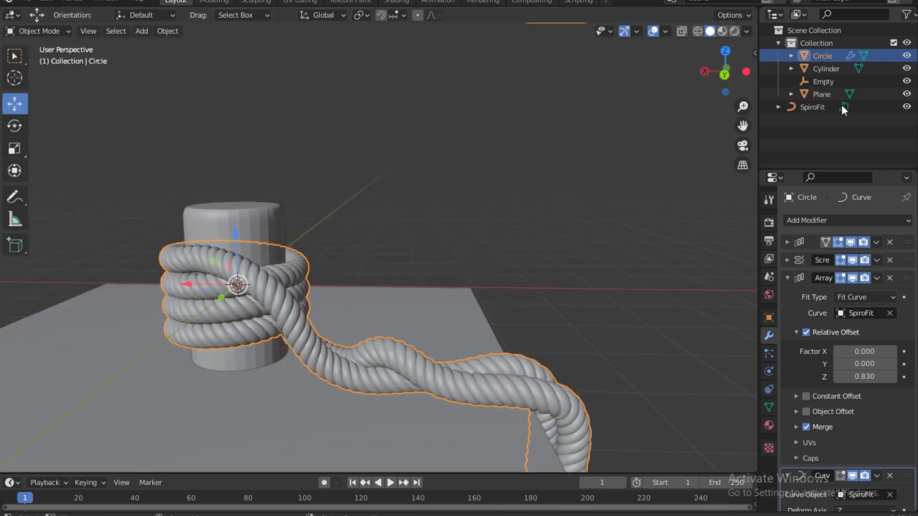
# Open the SpiroFit curve for editing and move the control point at the nearer strand's bend about 0.194 m along X
pyautogui.click(842, 106)
pyautogui.click(49, 31)
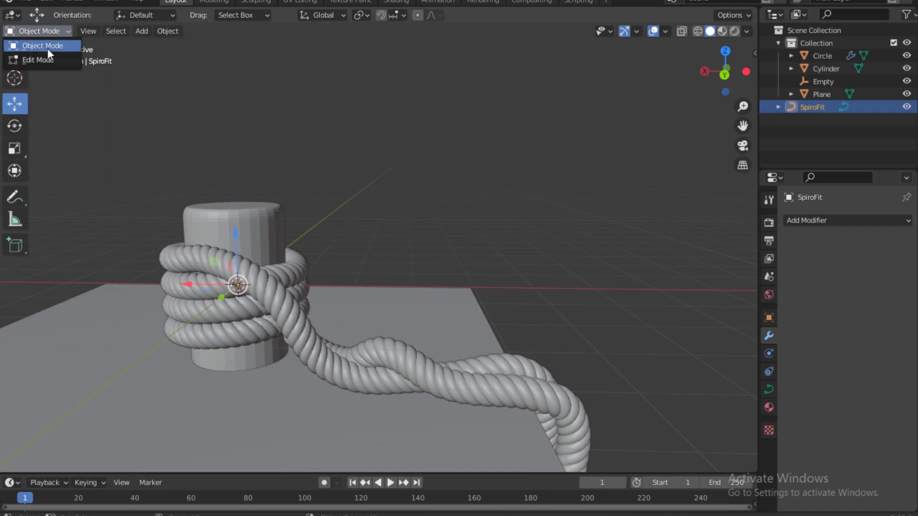
pyautogui.click(47, 59)
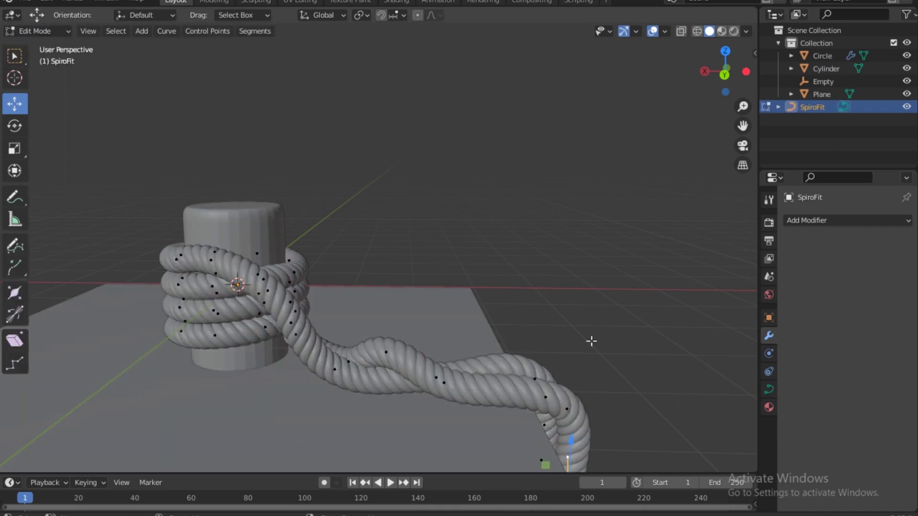
pyautogui.click(569, 408)
pyautogui.press('g')
pyautogui.press('x')
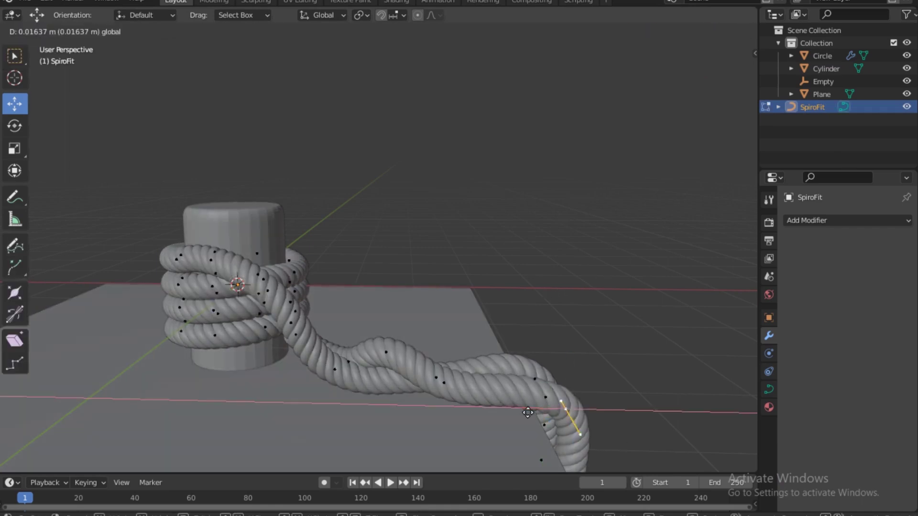
pyautogui.click(524, 415)
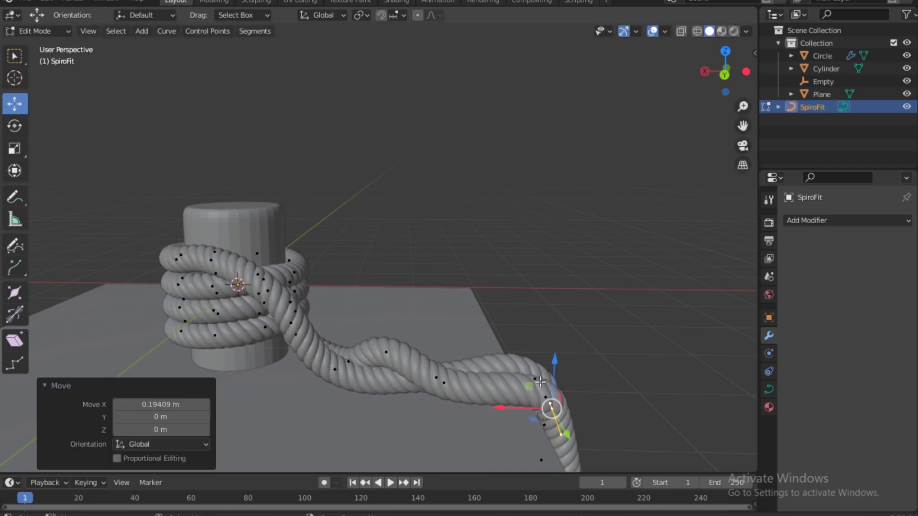
# Fine-tune the bend point, lowering it about 0.119 m and 0.108 m along Z and shifting it about -0.039 m along X
pyautogui.press('g')
pyautogui.press('z')
pyautogui.click(536, 411)
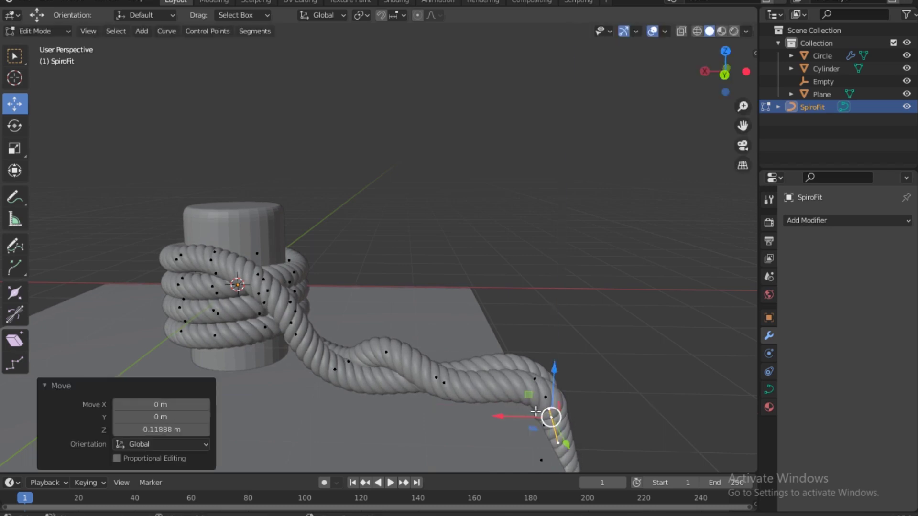
pyautogui.press('g')
pyautogui.press('x')
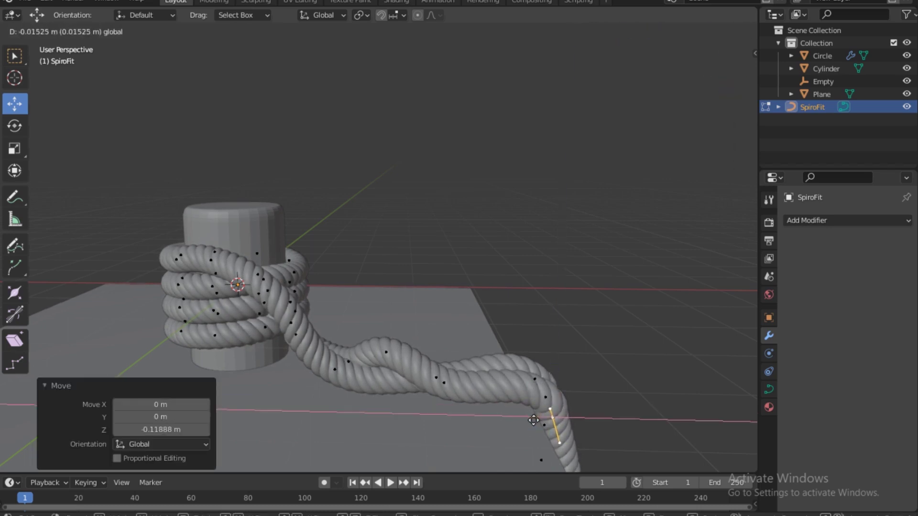
pyautogui.click(535, 421)
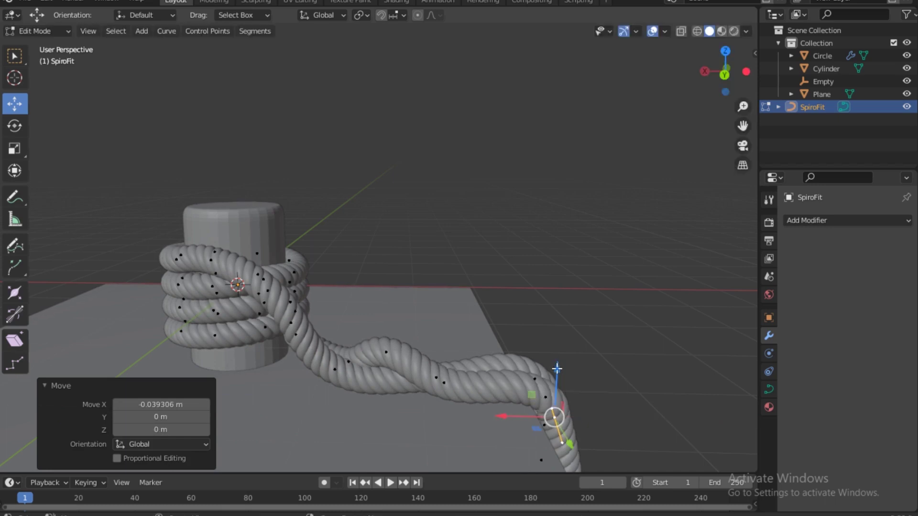
pyautogui.moveTo(557, 369); pyautogui.dragTo(534, 375)
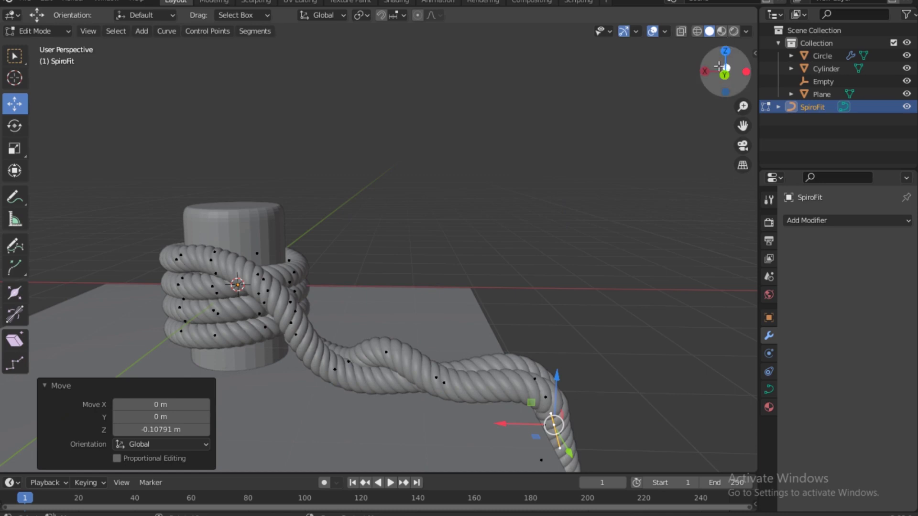
# Lower two neighbouring control points near the strand's bend about 0.302 m along Z, and raise the inner one about 0.179 m
pyautogui.moveTo(725, 71)
pyautogui.mouseDown()
pyautogui.moveTo(750, 72)
pyautogui.moveTo(731, 70)
pyautogui.mouseUp()
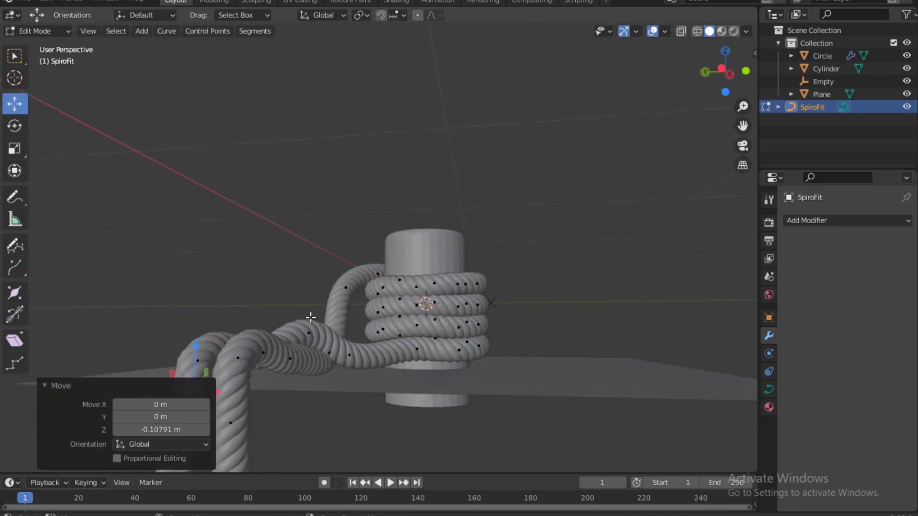
pyautogui.click(239, 358)
pyautogui.moveTo(237, 357); pyautogui.dragTo(278, 344)
pyautogui.moveTo(256, 307); pyautogui.dragTo(254, 331)
pyautogui.moveTo(726, 71); pyautogui.dragTo(701, 79)
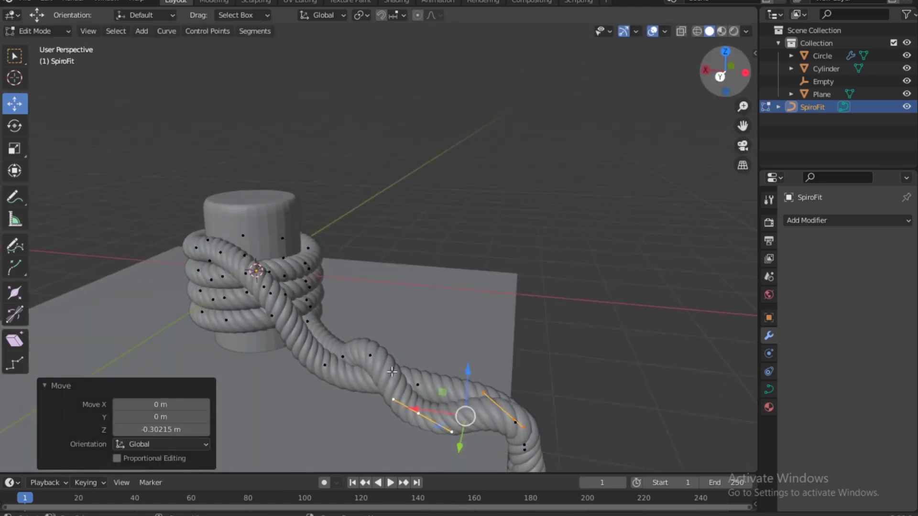
pyautogui.click(416, 415)
pyautogui.moveTo(421, 366); pyautogui.dragTo(419, 350)
# Lower the control point at the other strand's bend about 0.18 m along Z, and clear the selection
pyautogui.moveTo(725, 72); pyautogui.dragTo(502, 162)
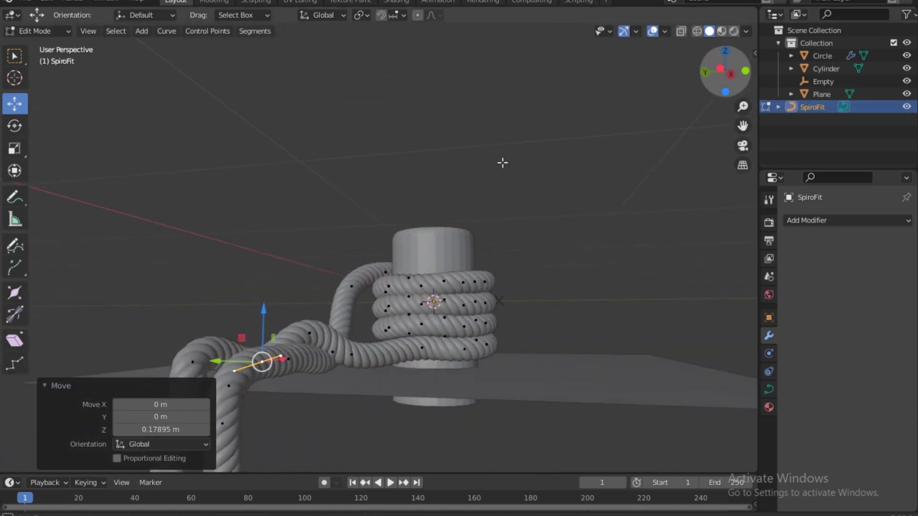
pyautogui.click(190, 361)
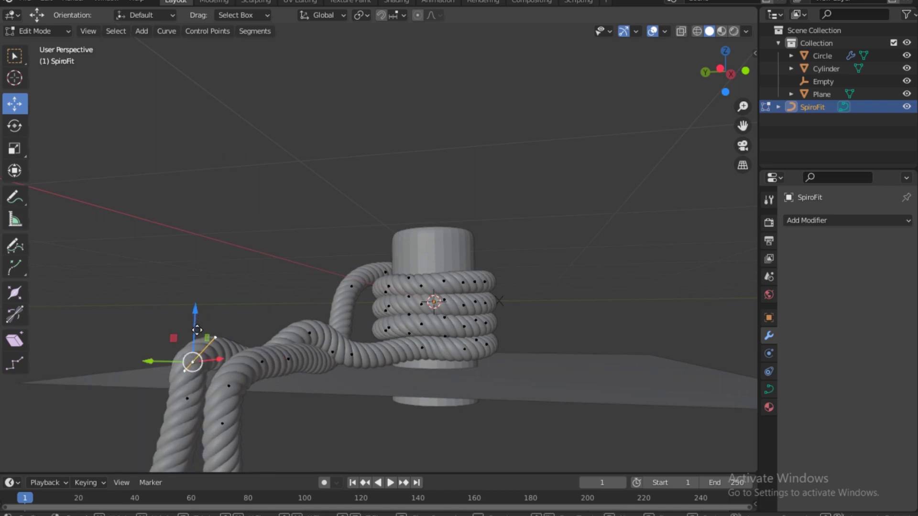
pyautogui.moveTo(196, 325); pyautogui.dragTo(198, 340)
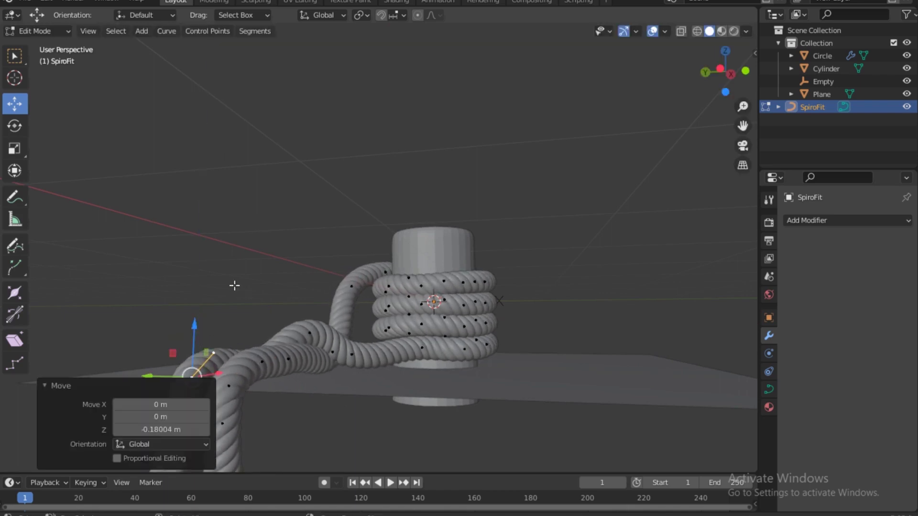
pyautogui.click(152, 370)
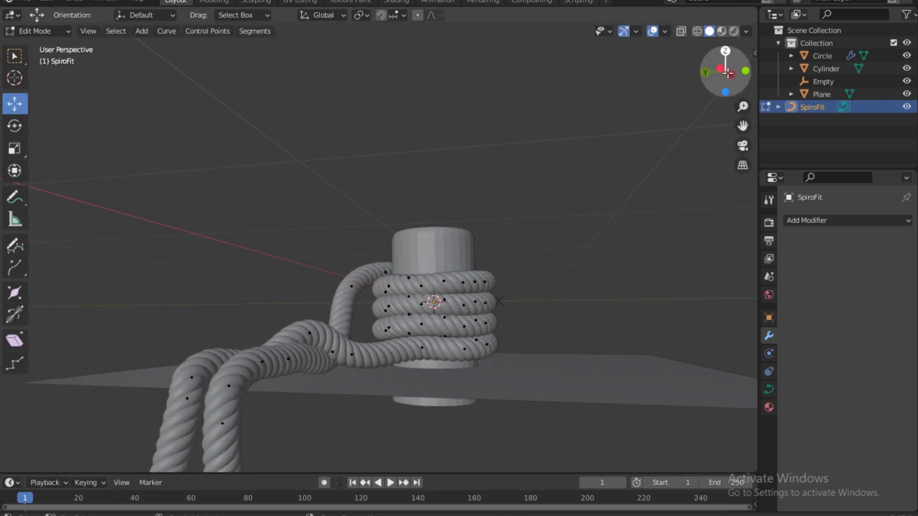
# Save the scene as Rope.blend in the E:\Blender Obj\ folder
pyautogui.moveTo(725, 72); pyautogui.dragTo(635, 64)
pyautogui.moveTo(725, 72); pyautogui.dragTo(565, 92)
pyautogui.hotkey('ctrl', 's')
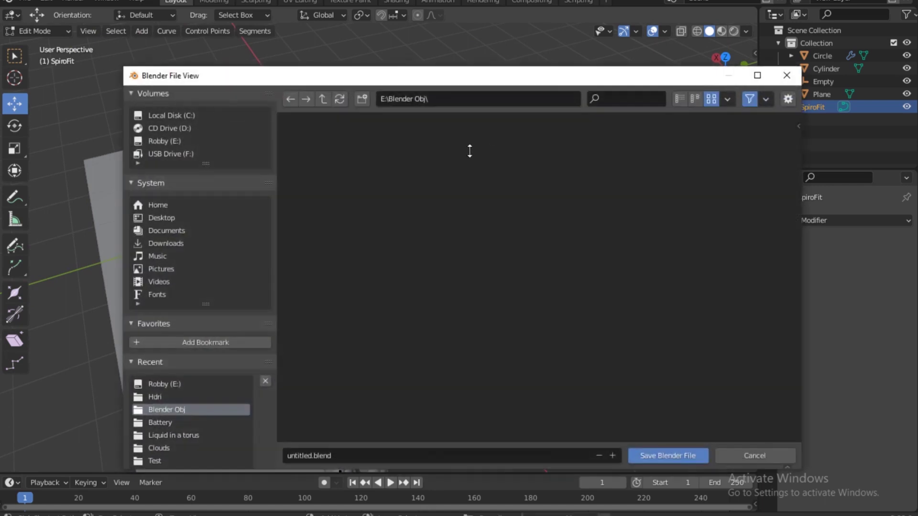
pyautogui.click(378, 455)
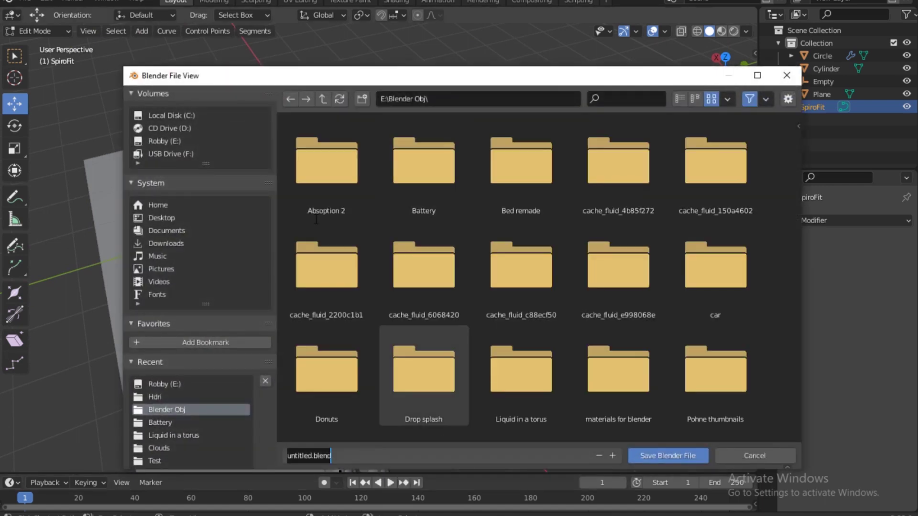
pyautogui.write('Rope')
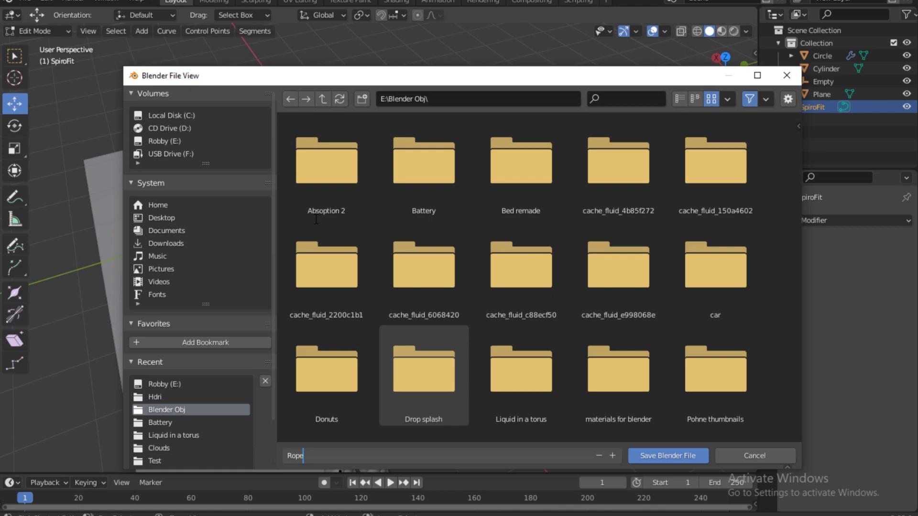
pyautogui.press('Return')
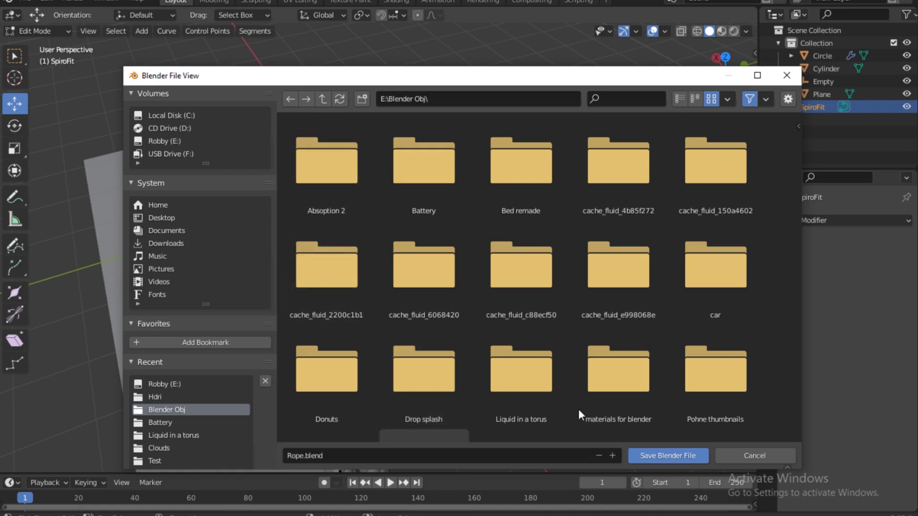
pyautogui.click(654, 461)
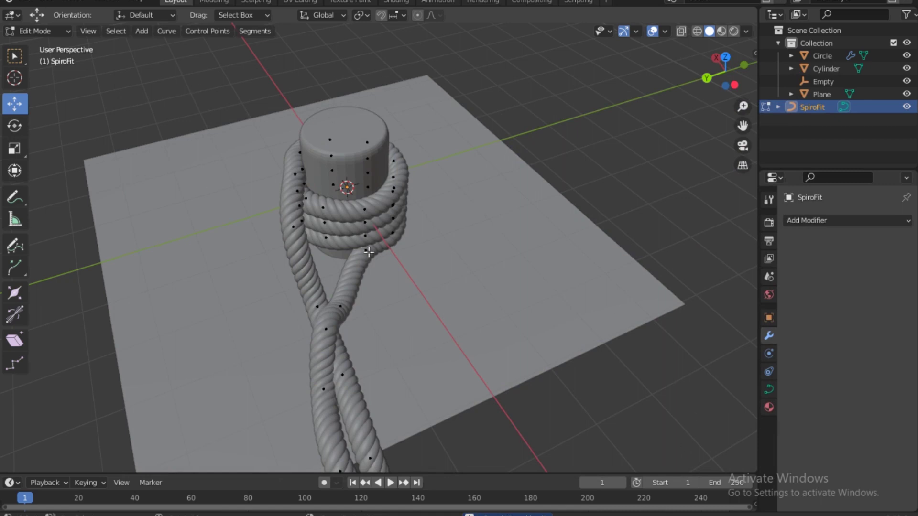
# Return the rope curve to Object Mode, shade the cylinder smooth, and clear the selection
pyautogui.click(36, 31)
pyautogui.click(27, 41)
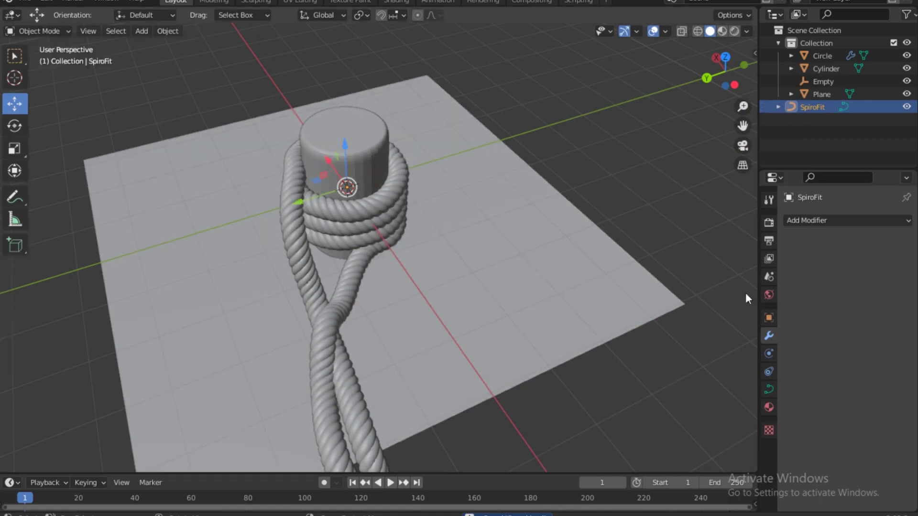
pyautogui.hotkey('alt', 'a')
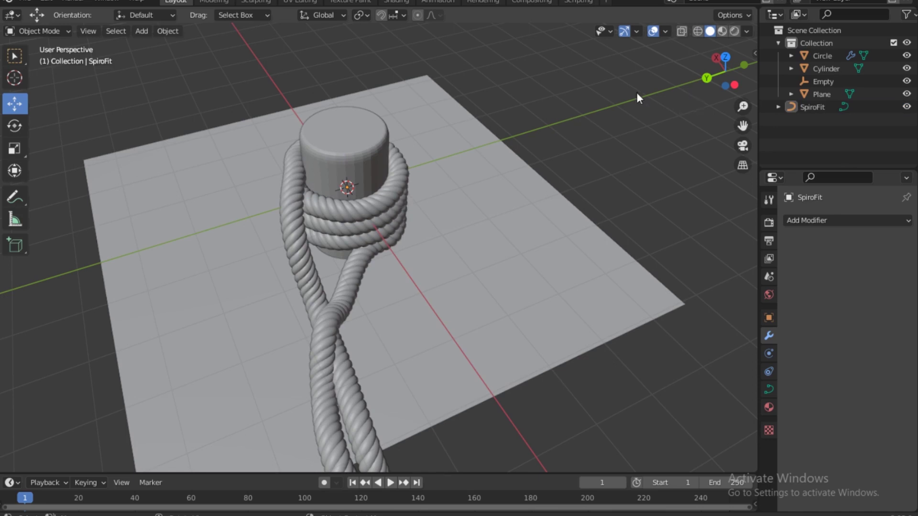
pyautogui.click(338, 143)
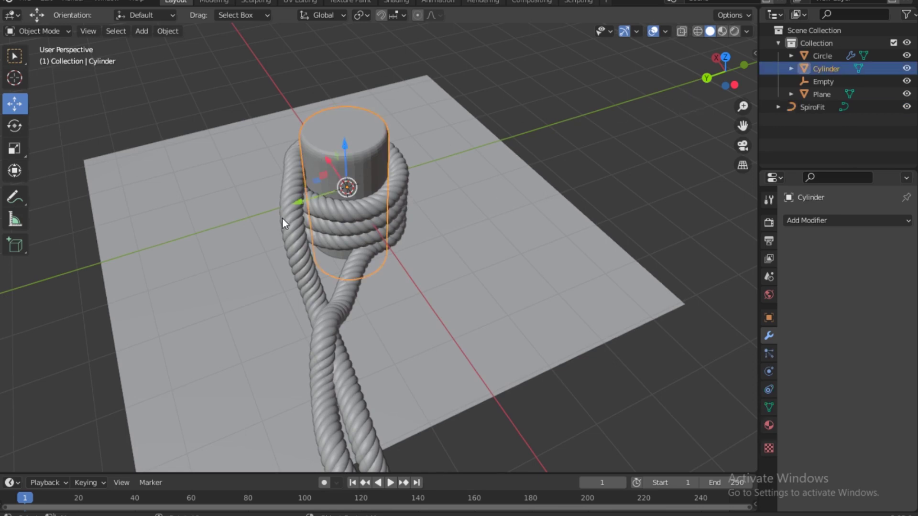
pyautogui.rightClick(327, 158)
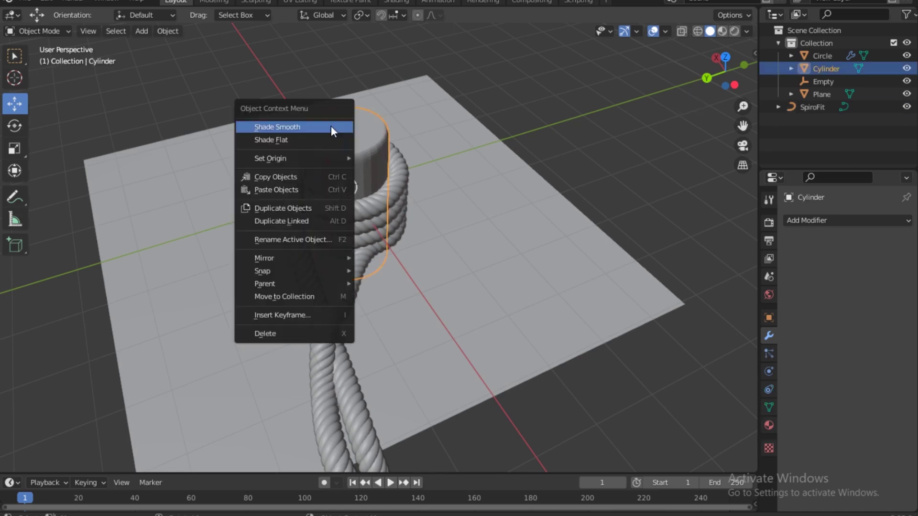
pyautogui.click(297, 128)
pyautogui.click(537, 141)
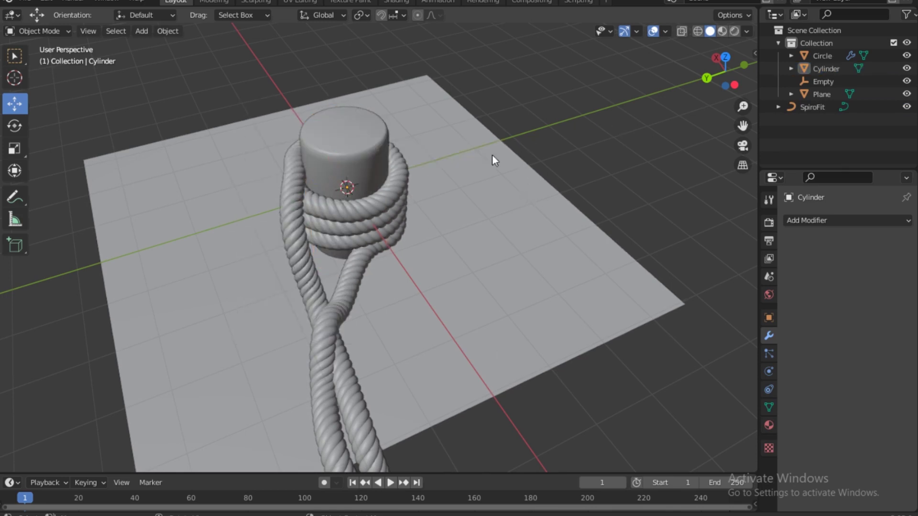
# Extrude the plane's edge under the hanging rope ends 3.1079 m down along Z, and return to Object Mode
pyautogui.moveTo(701, 88); pyautogui.dragTo(514, 285)
pyautogui.scroll(-2, 512, 283)
pyautogui.scroll(-2, 513, 283)
pyautogui.click(475, 321)
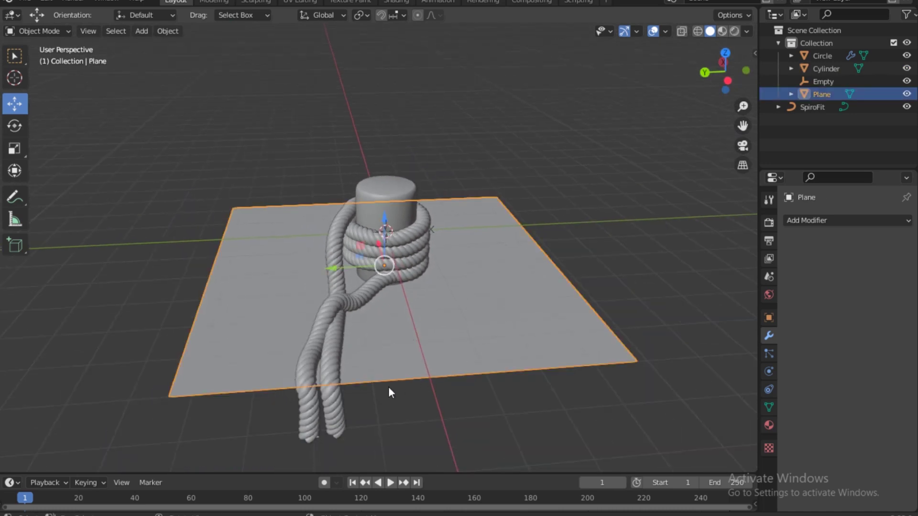
pyautogui.click(57, 31)
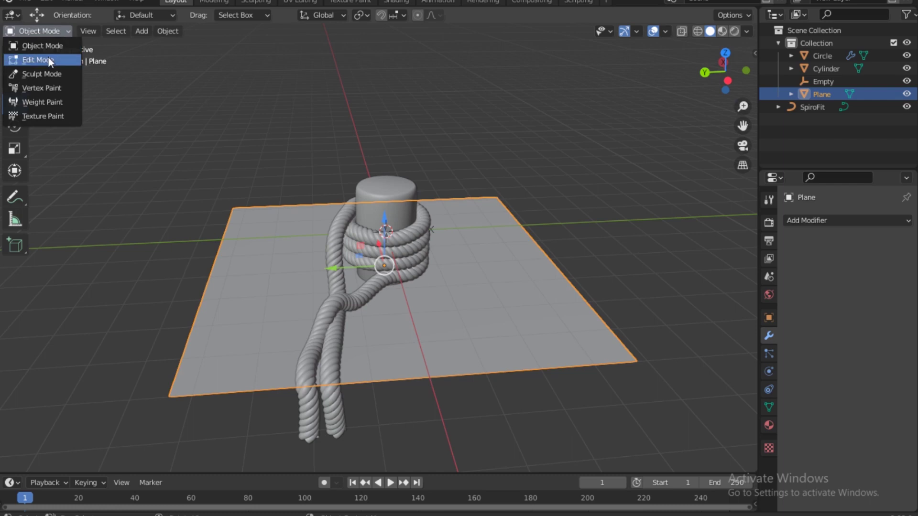
pyautogui.click(48, 57)
pyautogui.click(499, 372)
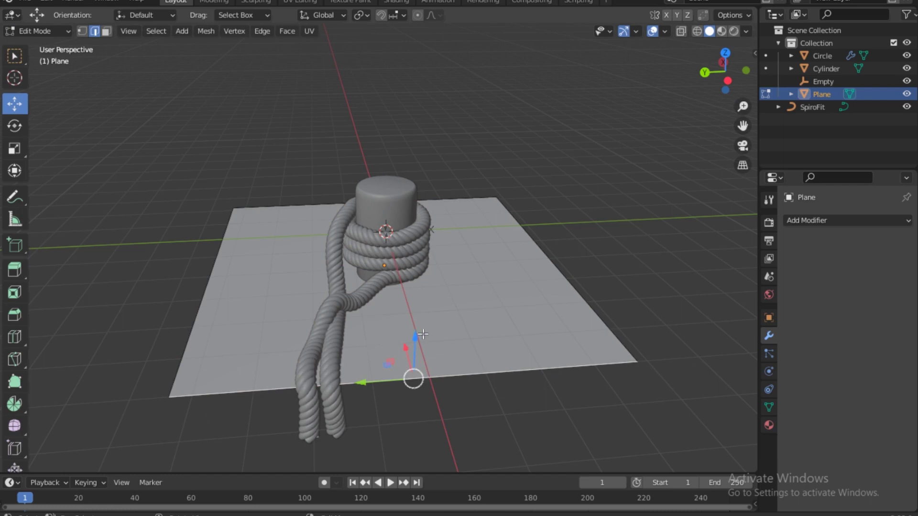
pyautogui.press('g')
pyautogui.moveTo(417, 433)
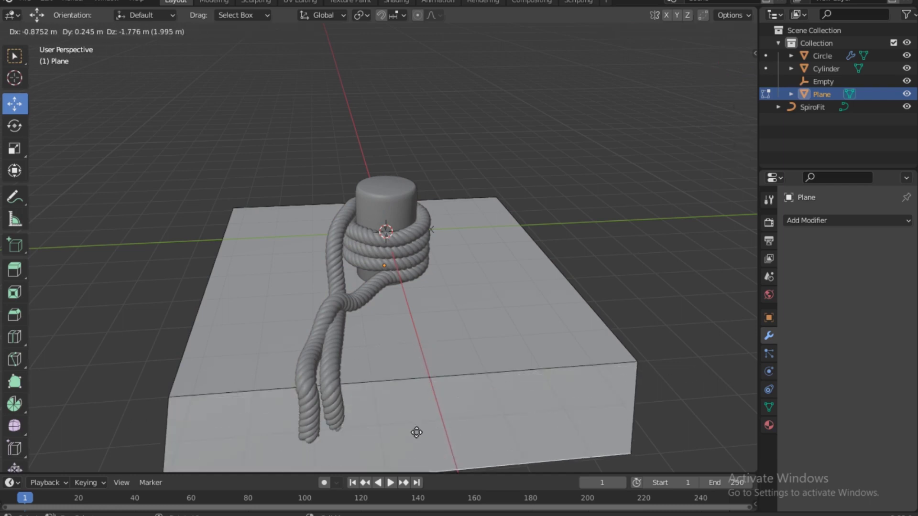
pyautogui.press('z')
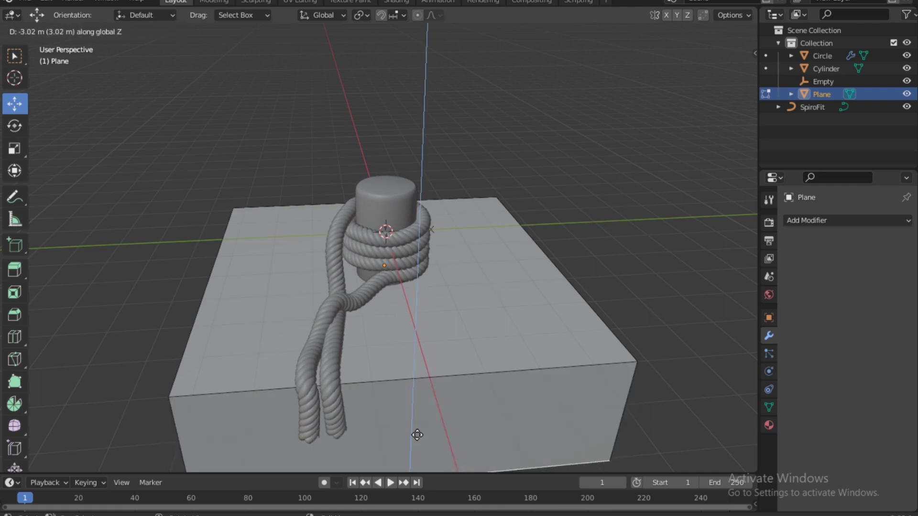
pyautogui.click(417, 437)
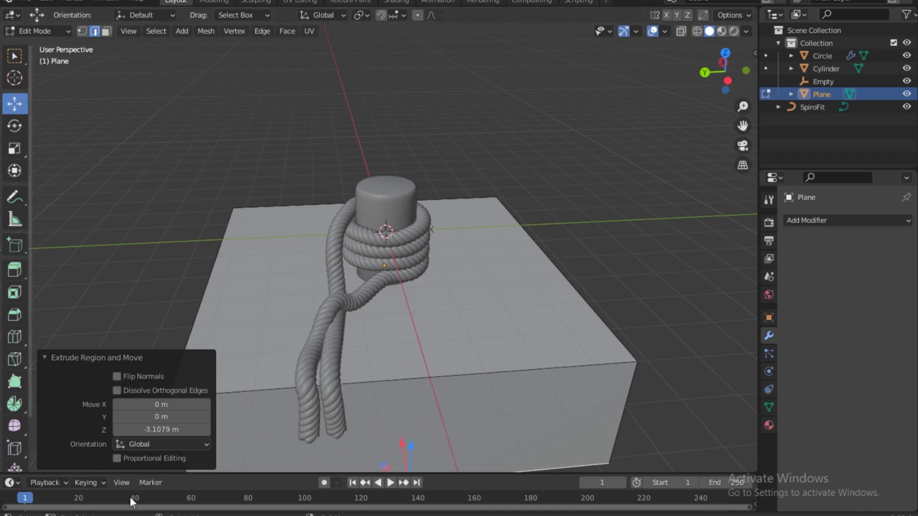
pyautogui.moveTo(723, 73); pyautogui.dragTo(1, 220)
pyautogui.click(48, 30)
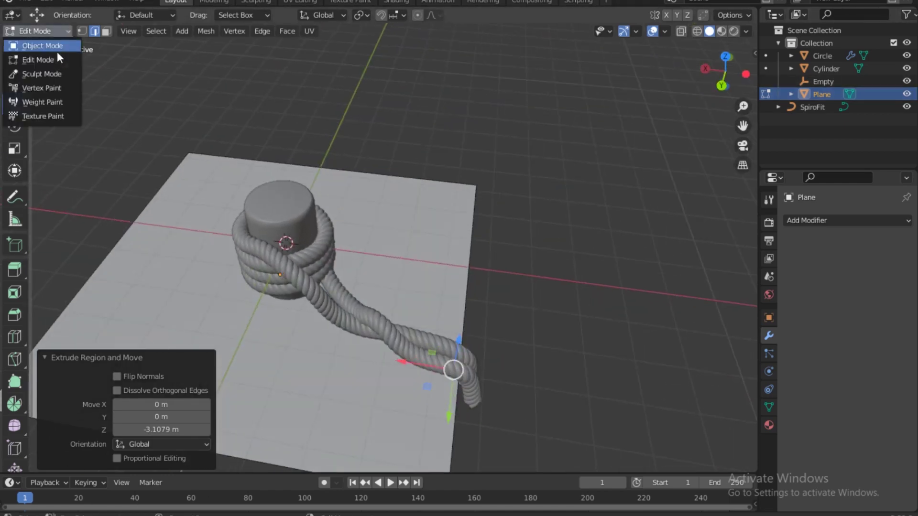
pyautogui.click(57, 57)
pyautogui.click(54, 31)
pyautogui.click(48, 32)
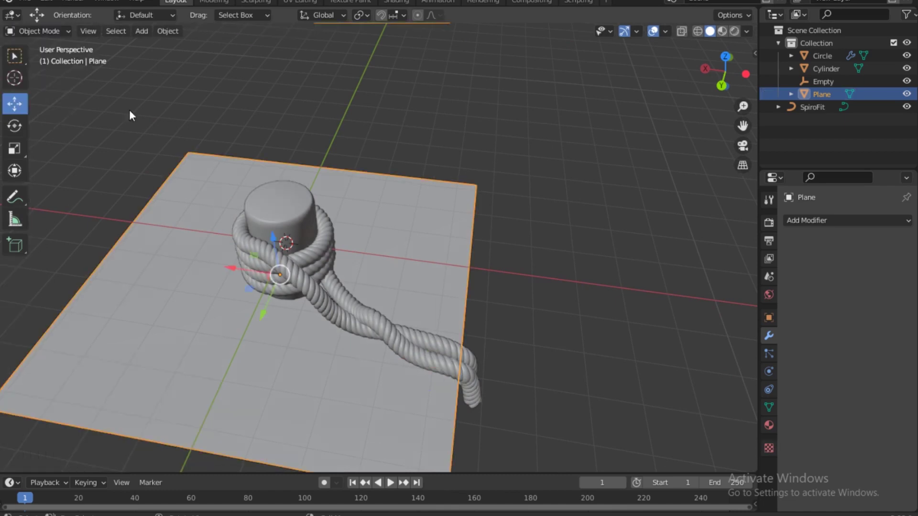
pyautogui.moveTo(723, 72); pyautogui.dragTo(243, 377)
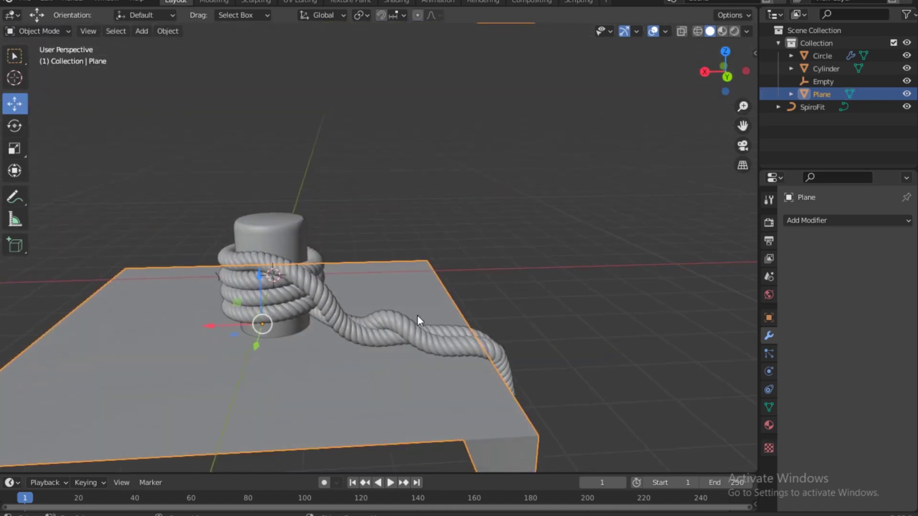
pyautogui.moveTo(724, 72); pyautogui.dragTo(603, 72)
pyautogui.moveTo(459, 258); pyautogui.dragTo(383, 266, button='middle')
pyautogui.moveTo(382, 266); pyautogui.dragTo(257, 356)
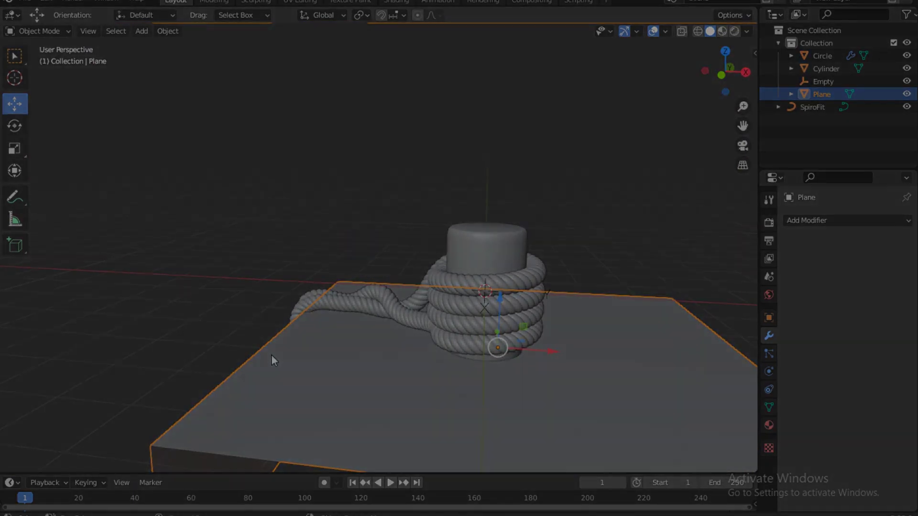